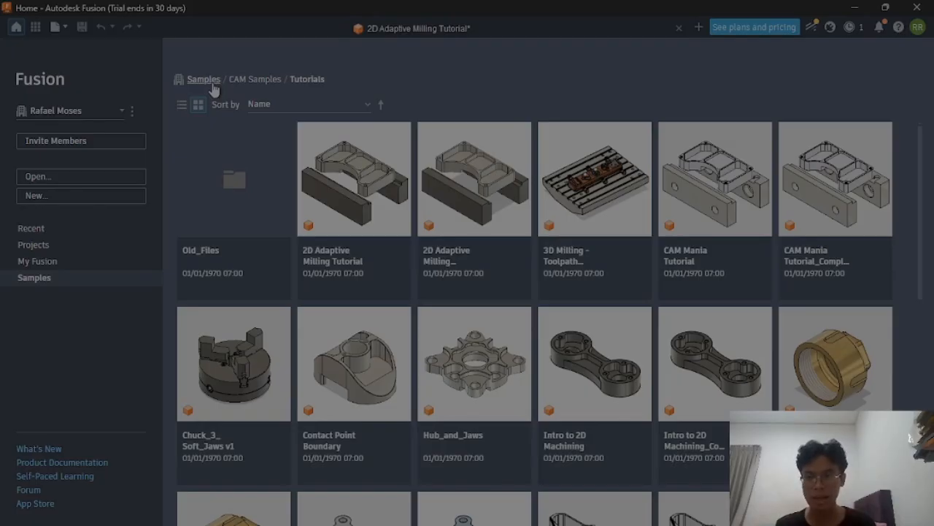
Open the "2D Adaptive Milling Tutorial" sample from the Tutorials folder of the CAM Samples
left_click(204, 79)
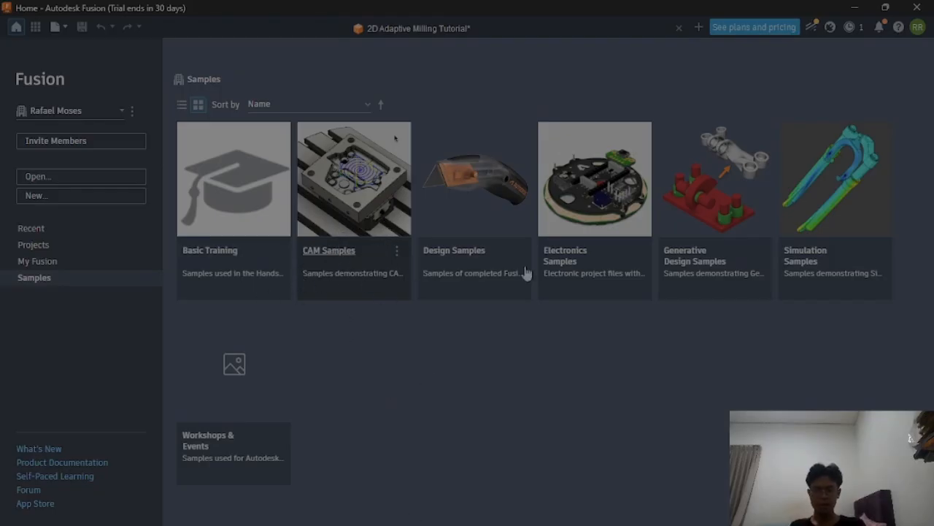
left_click(339, 255)
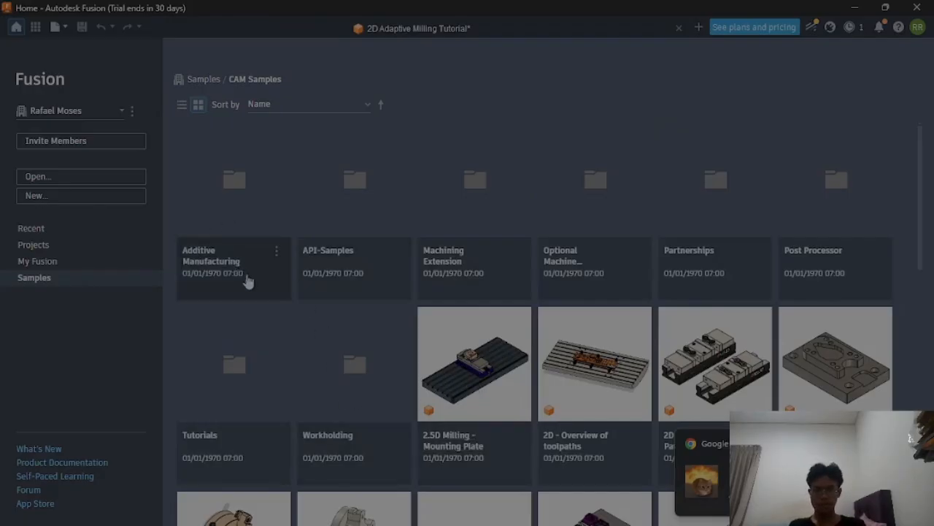
left_click(211, 444)
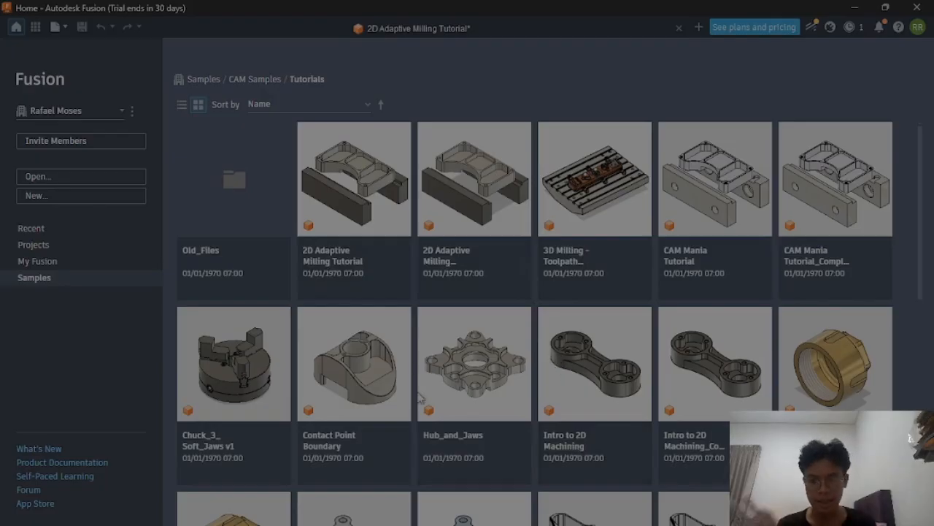
scroll(424, 361, "down", 2)
scroll(448, 391, "down", 5)
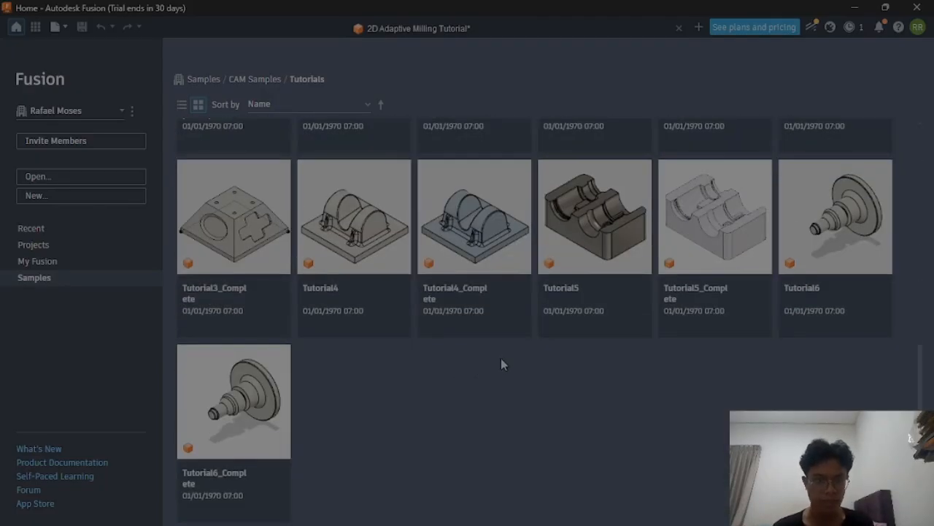
scroll(505, 387, "up", 10)
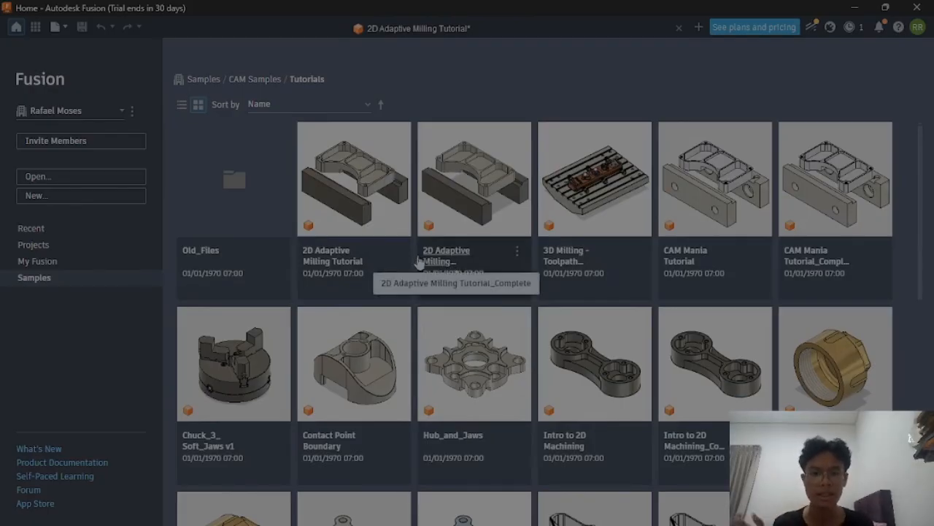
left_click(350, 257)
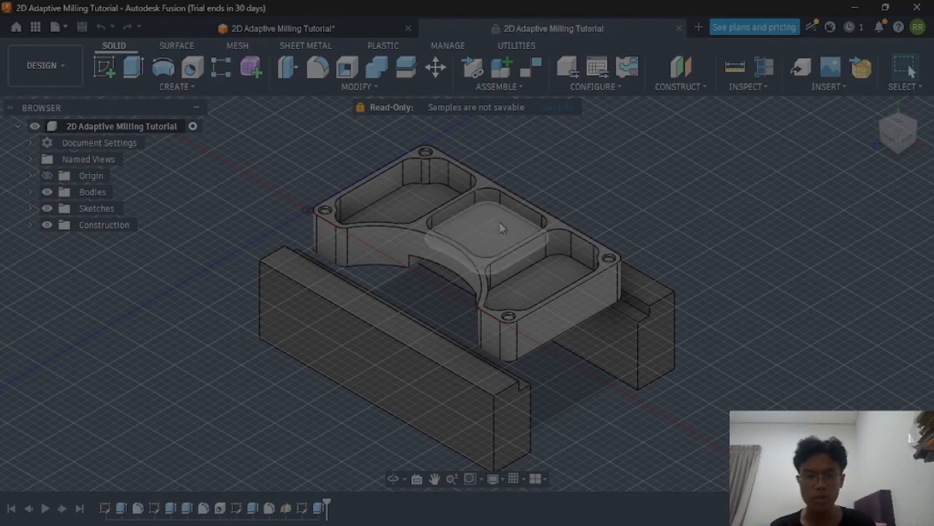
left_click(77, 77)
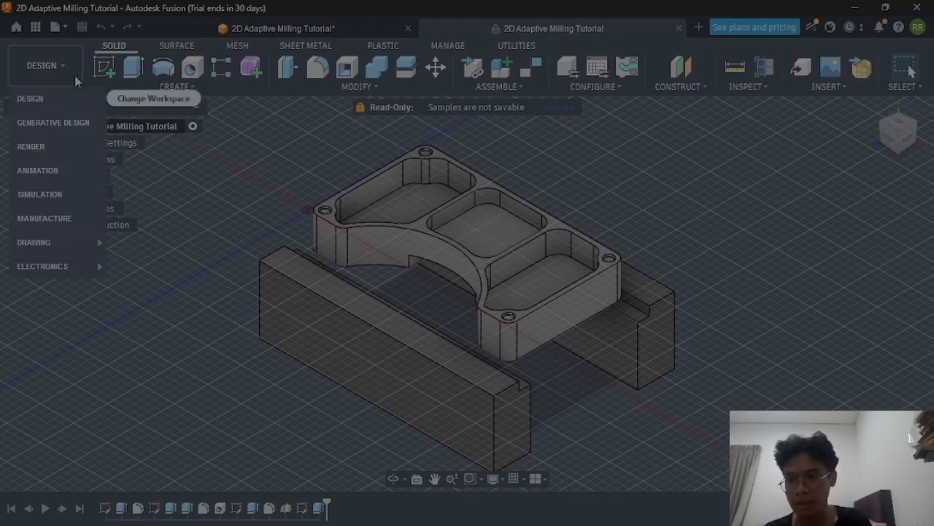
left_click(60, 83)
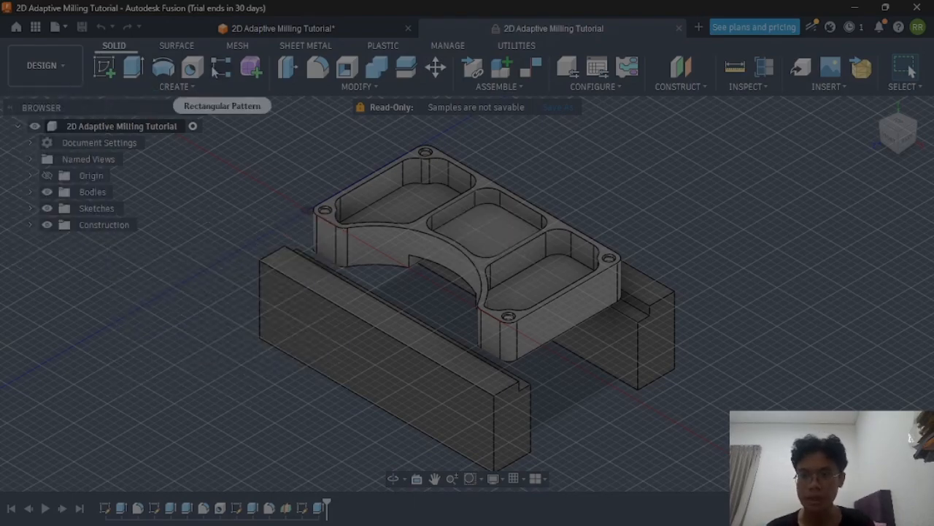
left_click(140, 91)
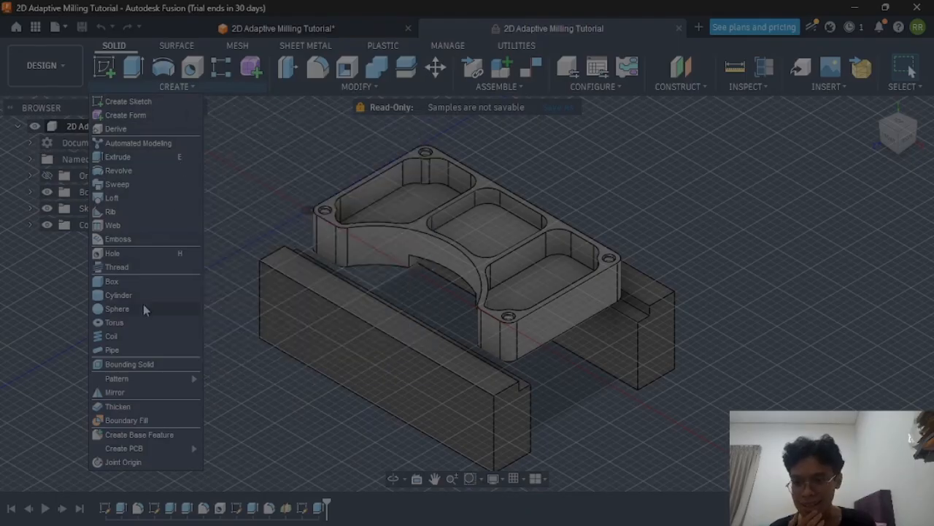
left_click(474, 223)
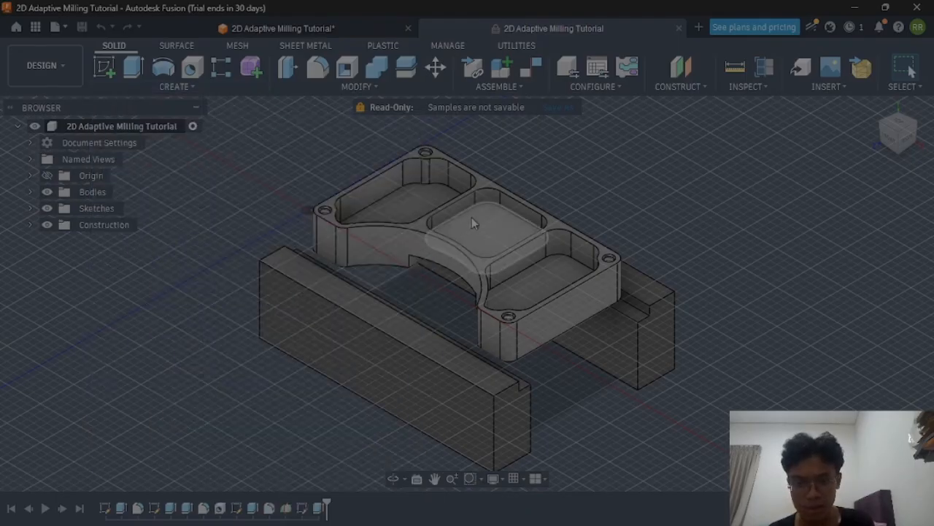
left_click(176, 88)
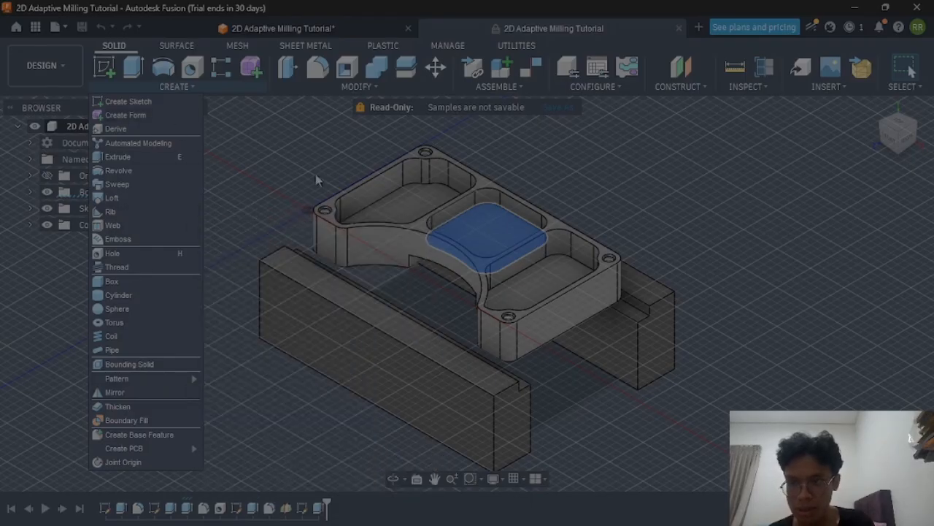
middle_click_drag(647, 209, 657, 238, "shift")
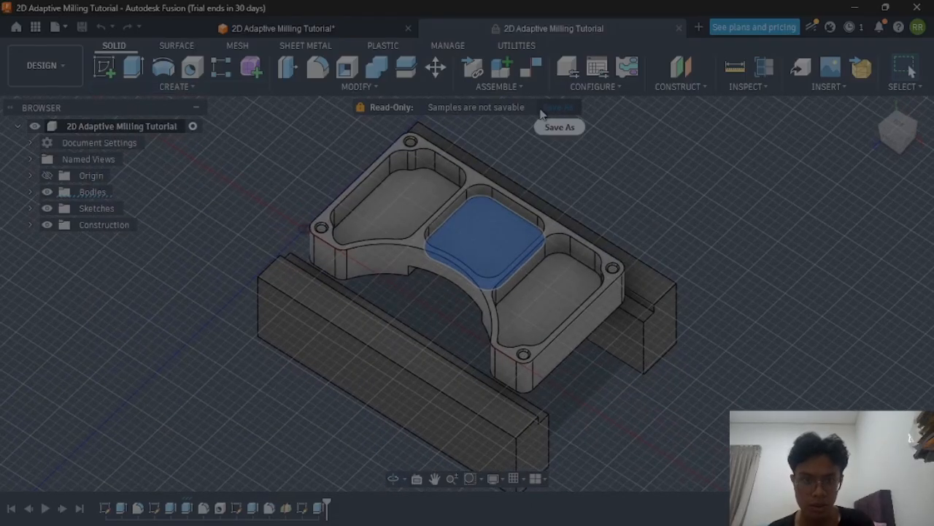
Save a copy of the read-only sample as "Milling" in Default Project
left_click(541, 108)
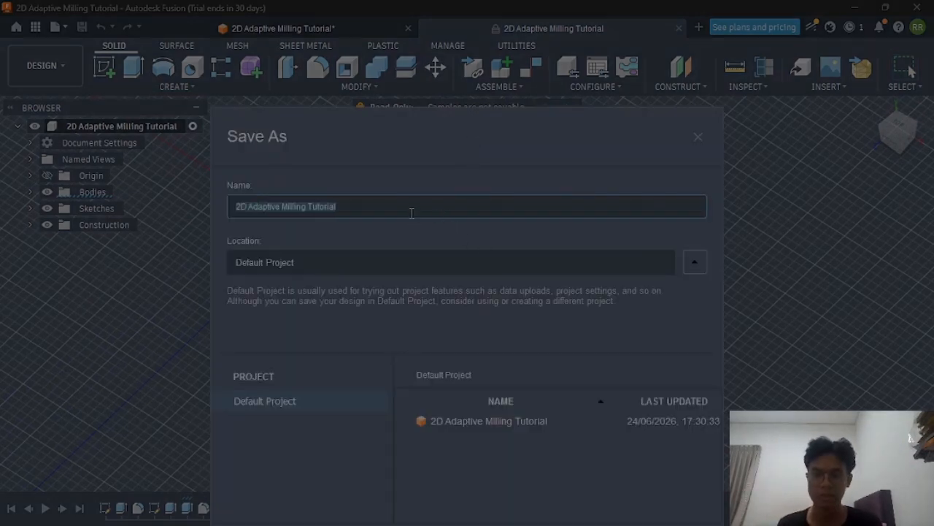
left_click(411, 213)
key("BackSpace")
key("BackSpace")
key("BackSpace")
key("BackSpace")
key("BackSpace")
key("BackSpace")
key("BackSpace")
key("BackSpace")
key("BackSpace")
key("BackSpace")
key("BackSpace")
key("BackSpace")
key("BackSpace")
key("BackSpace")
key("BackSpace")
key("BackSpace")
key("BackSpace")
key("BackSpace")
key("BackSpace")
key("BackSpace")
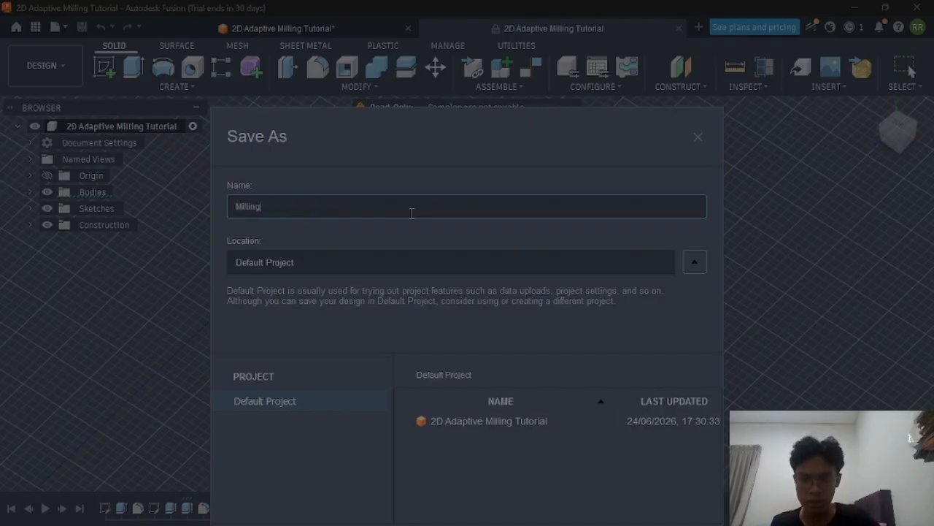
left_click(697, 262)
left_click(685, 424)
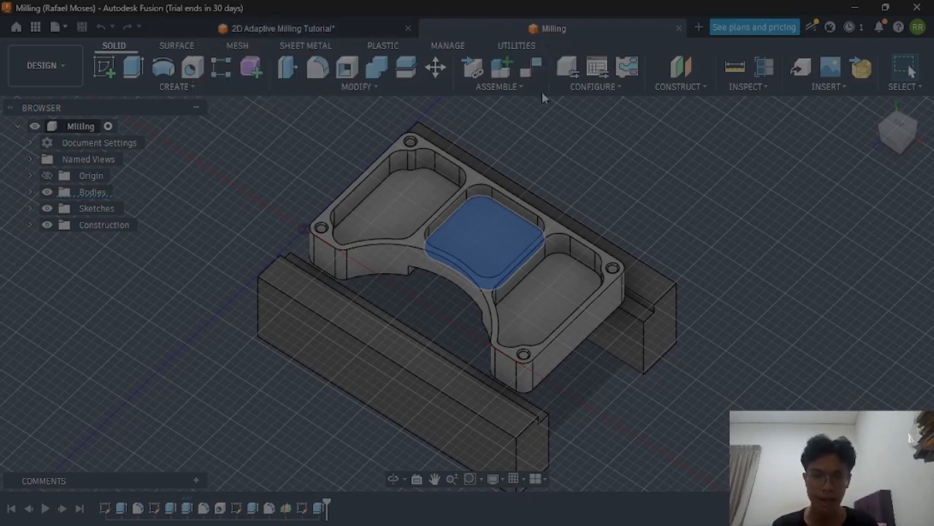
Create a new sketch on the floor face of the part's middle pocket
left_click(220, 91)
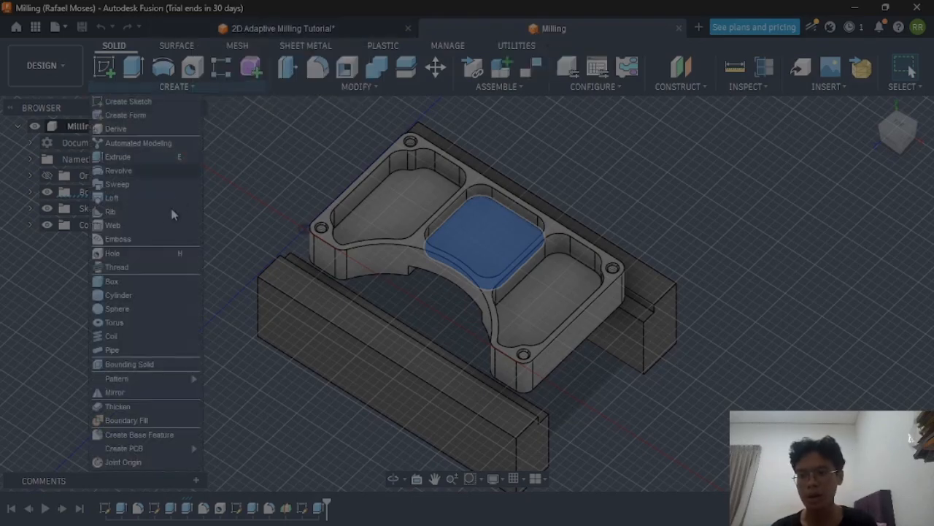
left_click(480, 228)
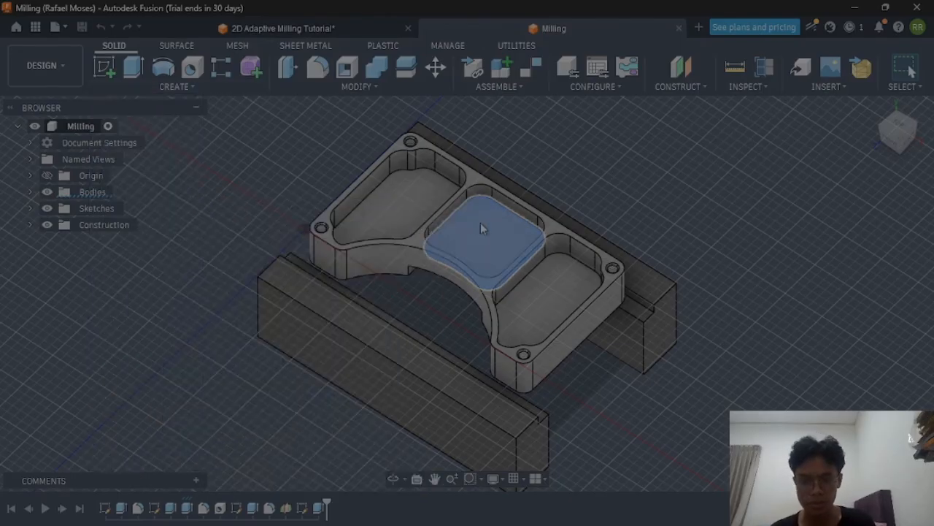
right_click(480, 229)
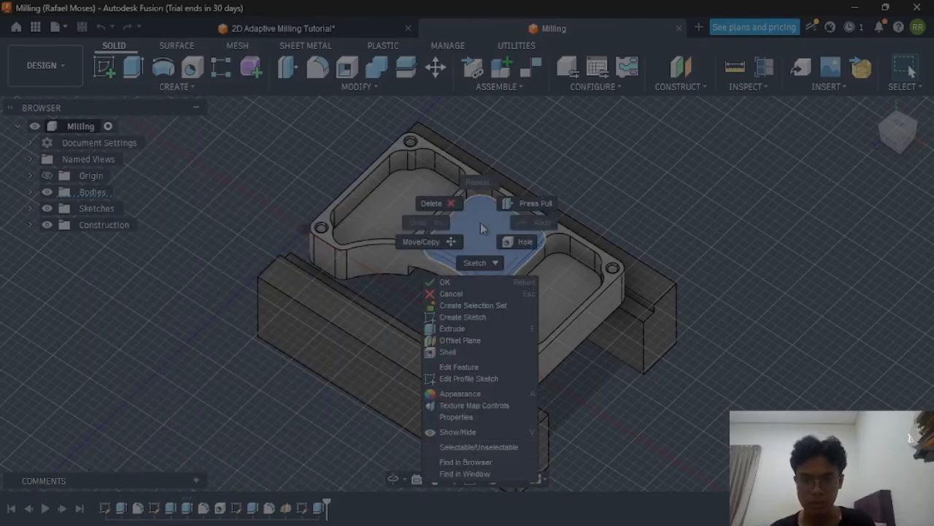
left_click(475, 264)
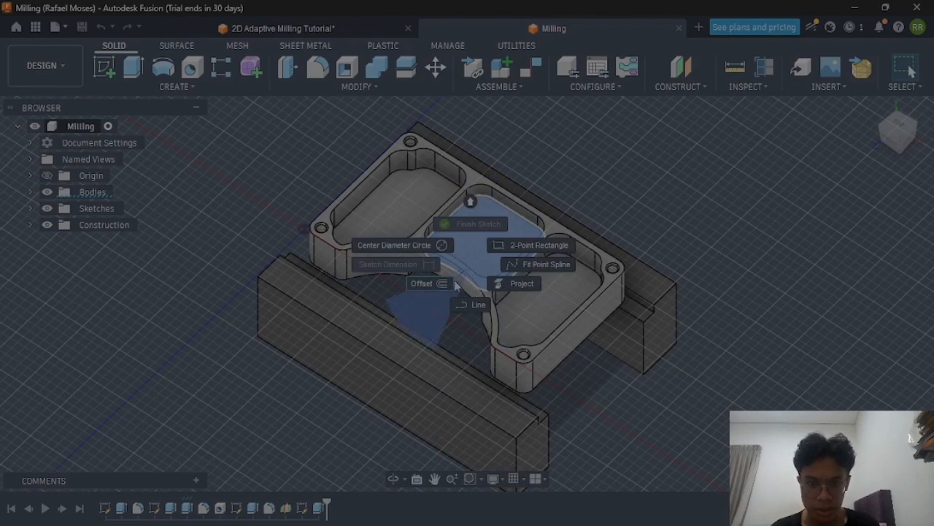
left_click(184, 87)
left_click(172, 87)
left_click(109, 71)
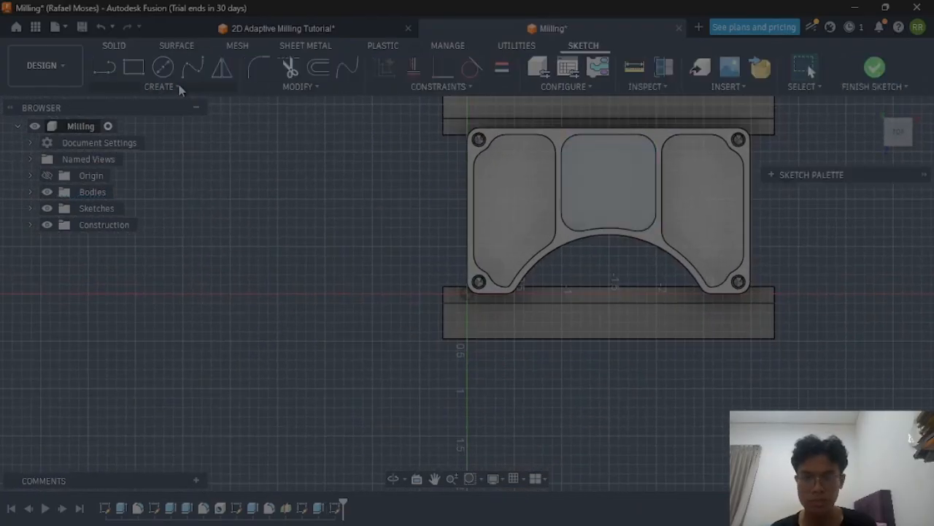
Sketch a horizontal center-to-center slot about 0.15 in wide across the middle pocket
left_click(180, 89)
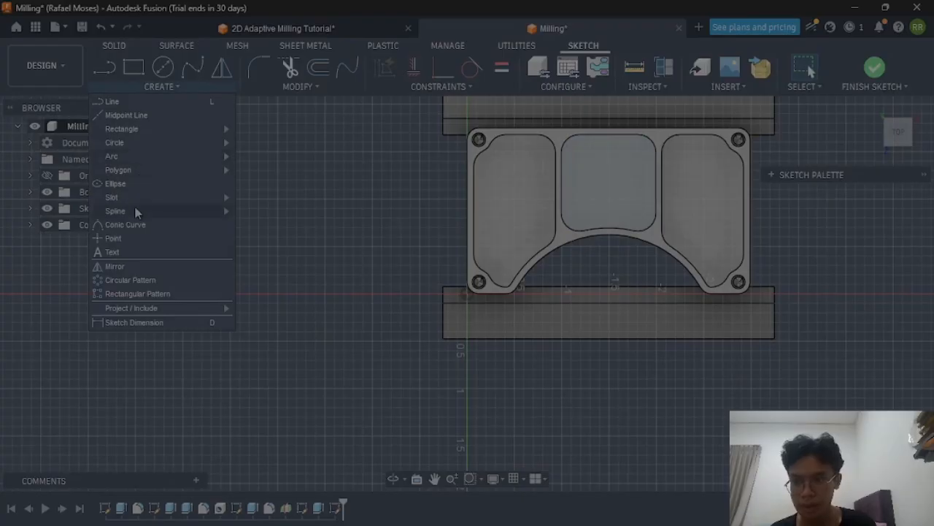
mouse_move(132, 198)
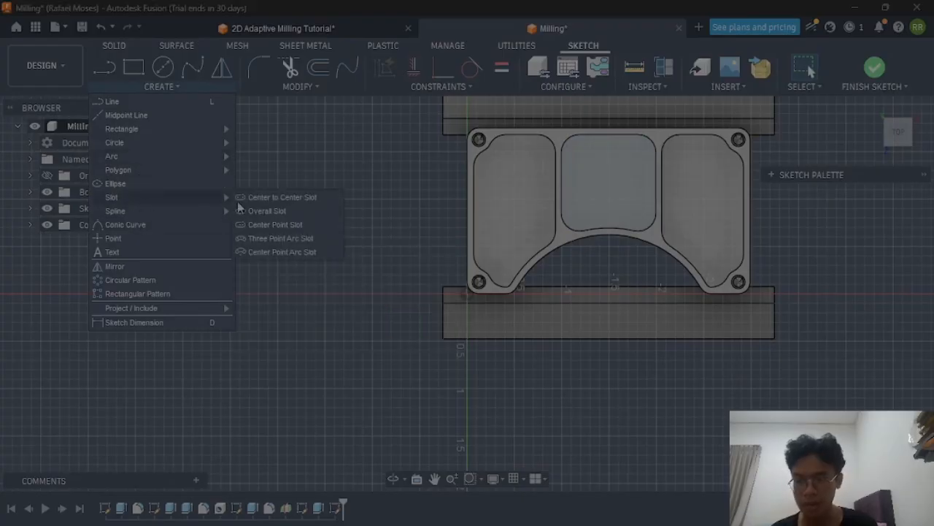
left_click(290, 209)
scroll(621, 184, "up", 3)
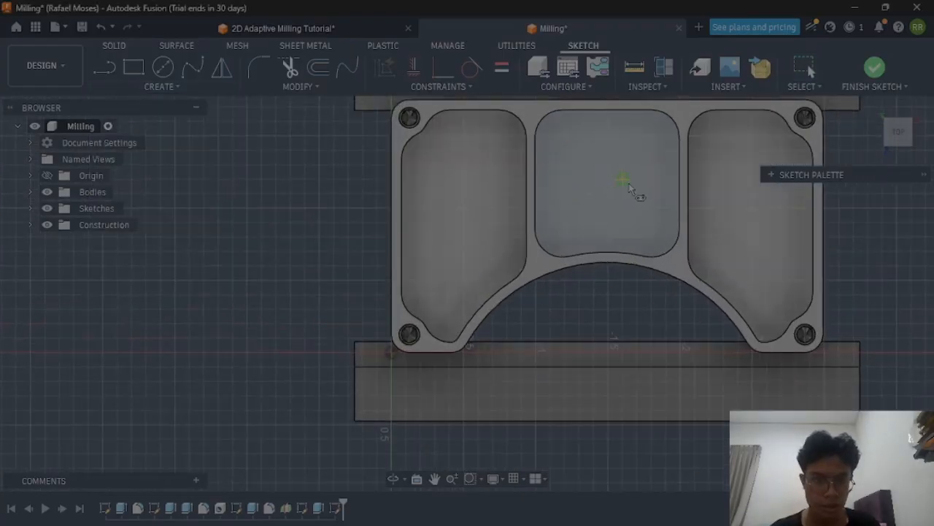
scroll(629, 187, "up", 1)
left_click(533, 178)
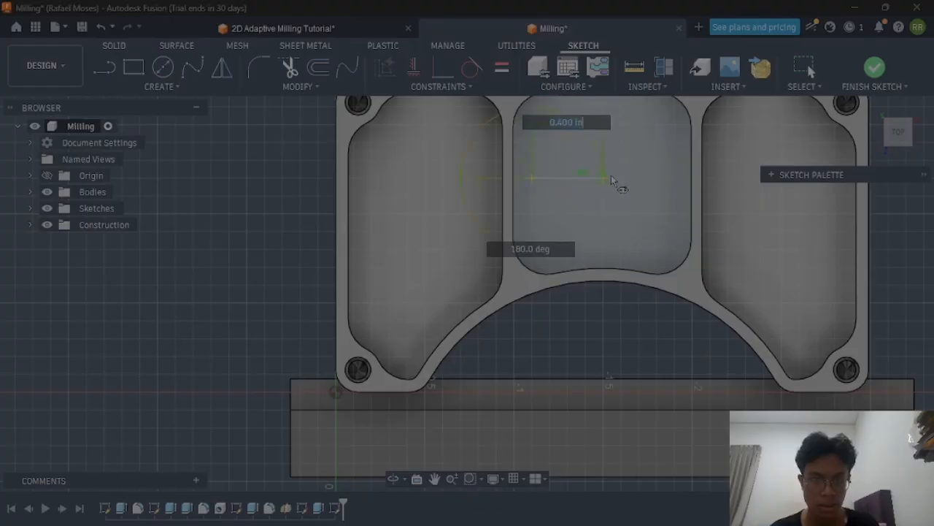
left_click(673, 184)
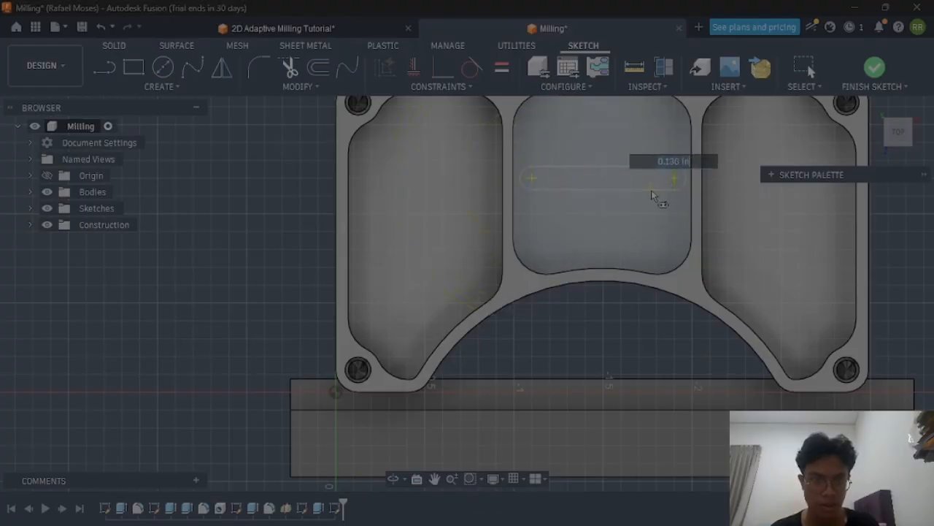
left_click(659, 196)
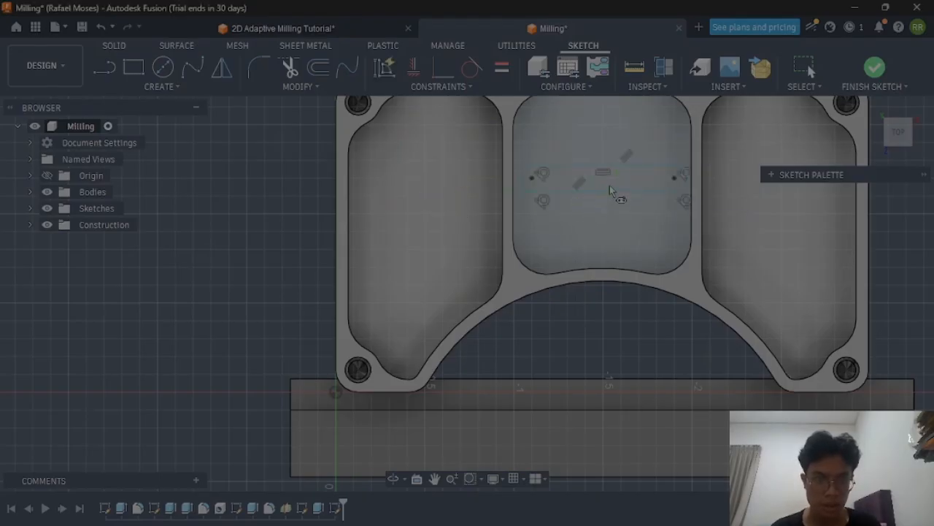
Dimension the slot's width between its two parallel straight edges
right_click(620, 218)
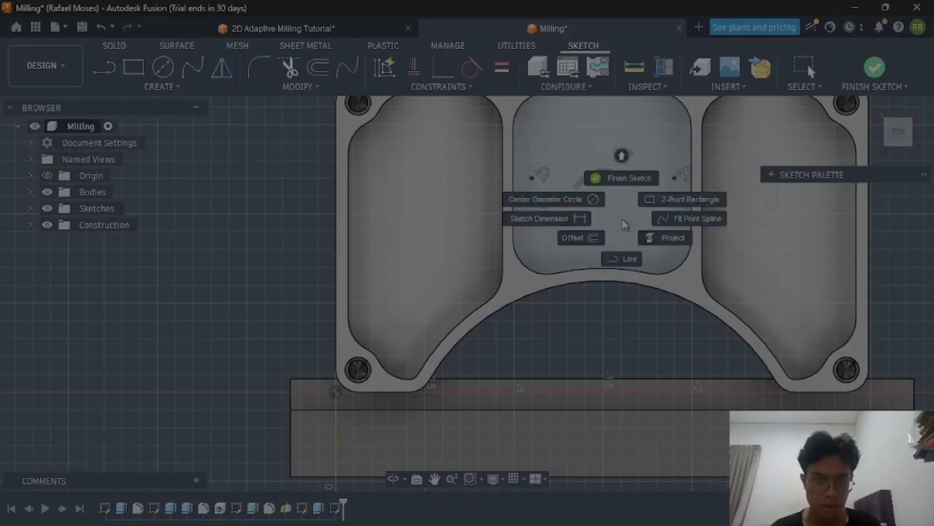
left_click(557, 217)
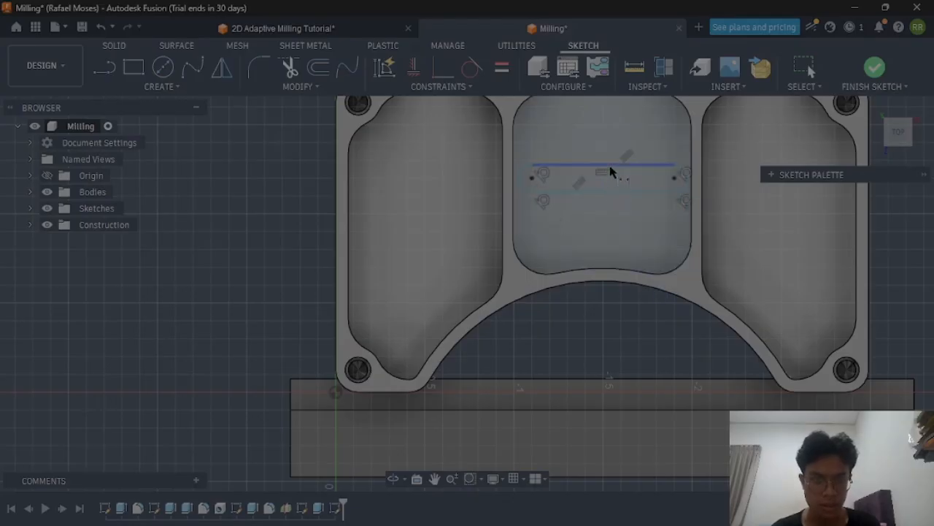
left_click(634, 167)
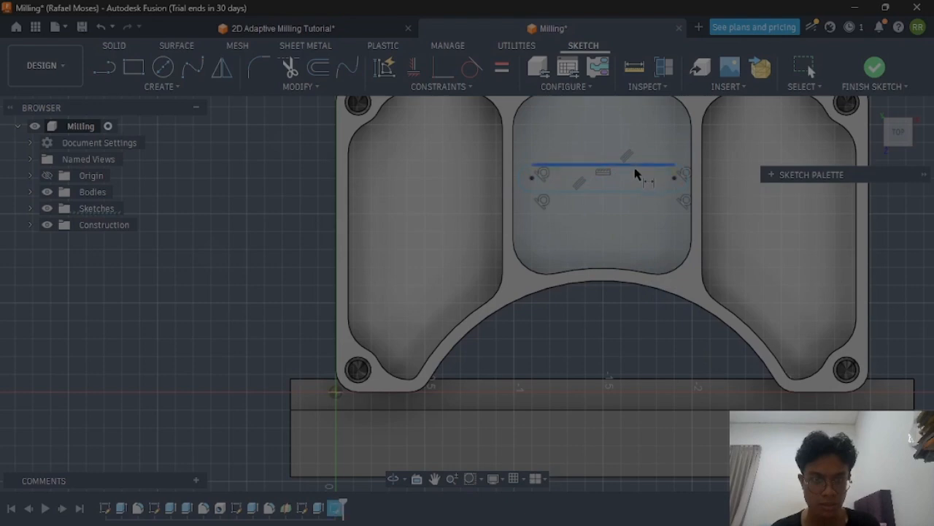
left_click(637, 193, "shift")
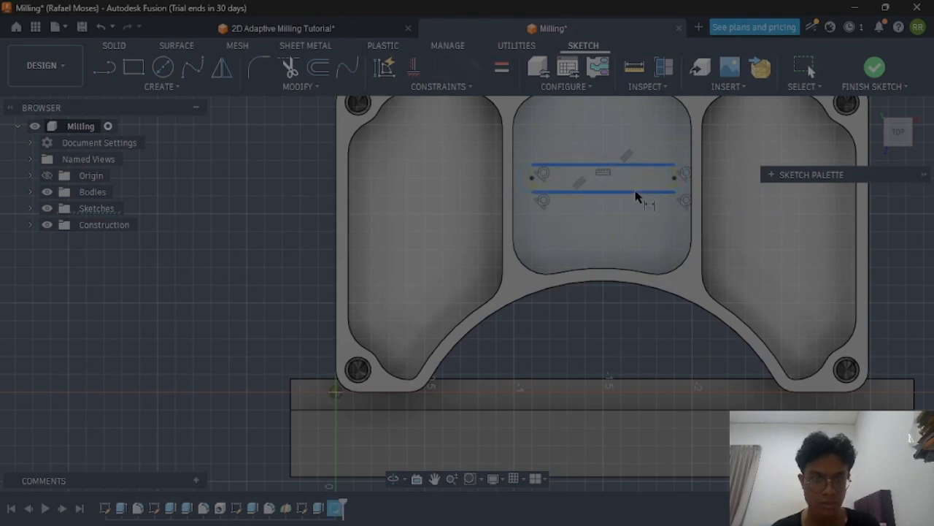
key("d")
left_click(662, 223)
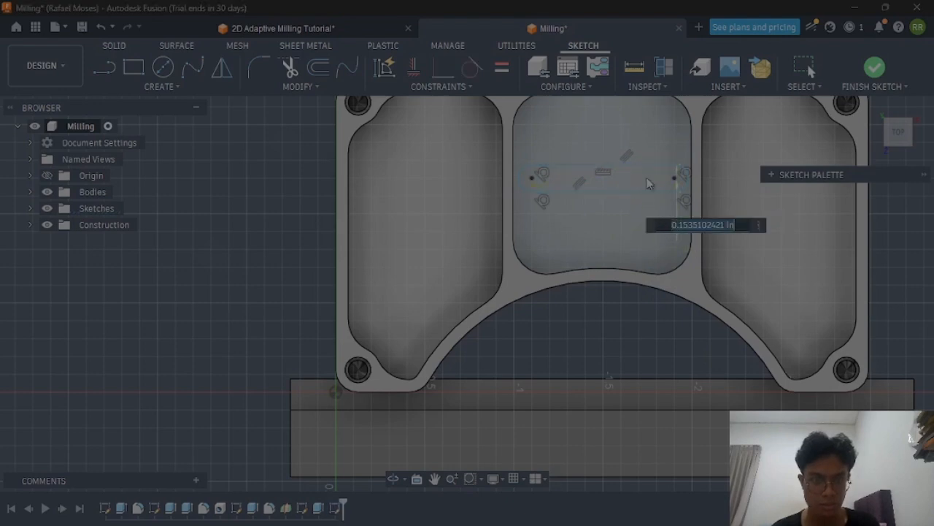
key("Escape")
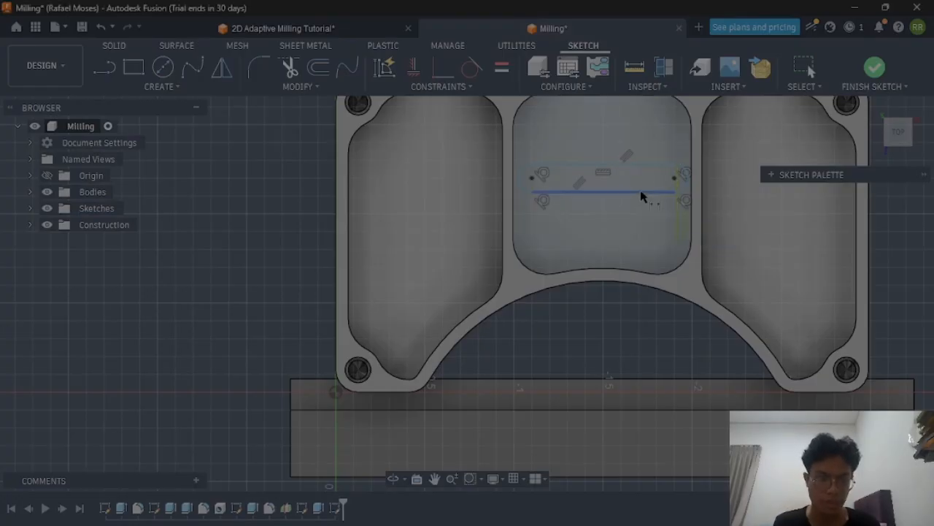
Dimension the distance between the slot's two arc center points, placing the dimension above the slot
left_click(532, 179)
left_click(675, 178)
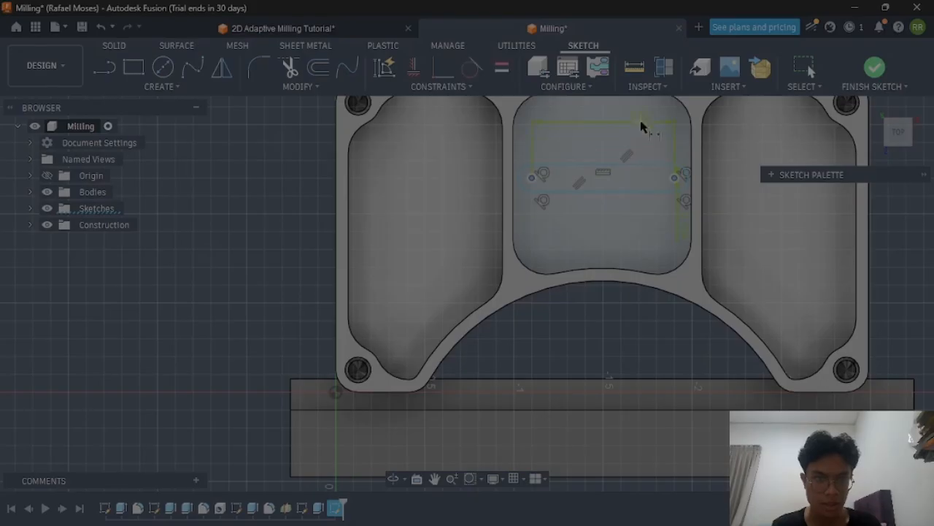
left_click(641, 127)
key("Return")
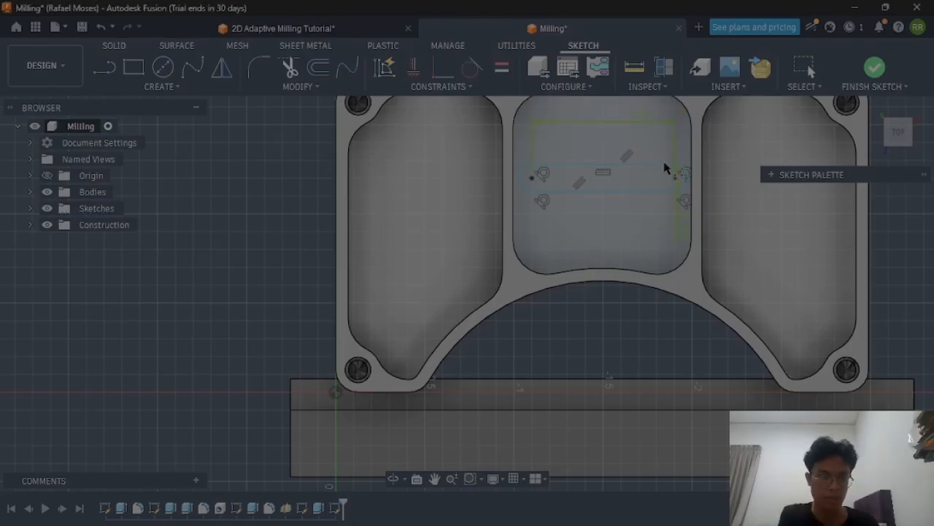
Dimension the distance from the slot's left arc center point to the middle pocket's left edge
left_click(533, 179)
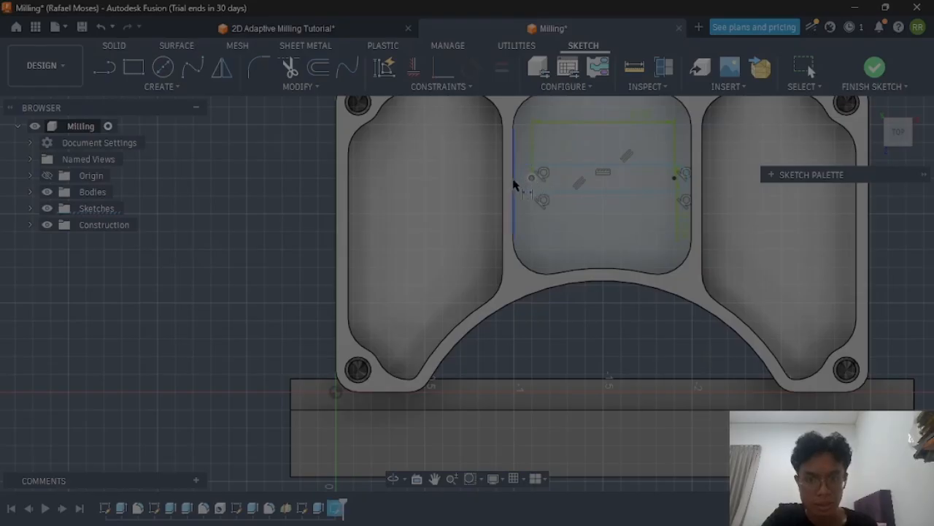
left_click(514, 184)
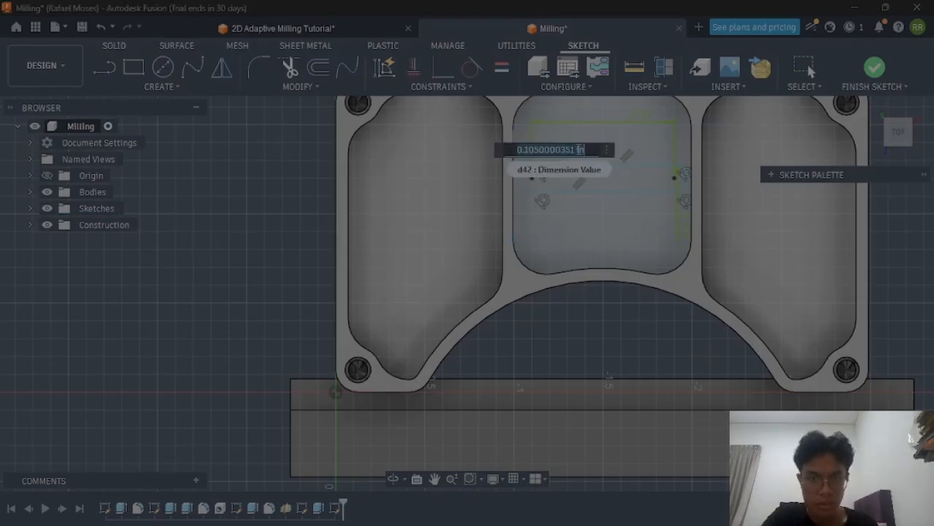
left_click(592, 166)
Dimension the vertical distance from the slot's centerline to the middle pocket's upper edge, placing the dimension near the slot's right end
scroll(594, 168, "down", 1)
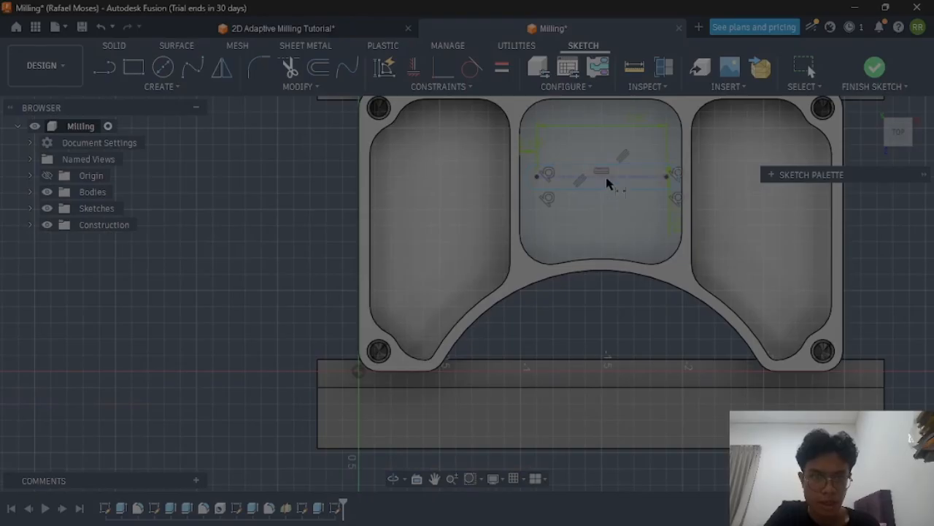
left_click(605, 176)
left_click(607, 100)
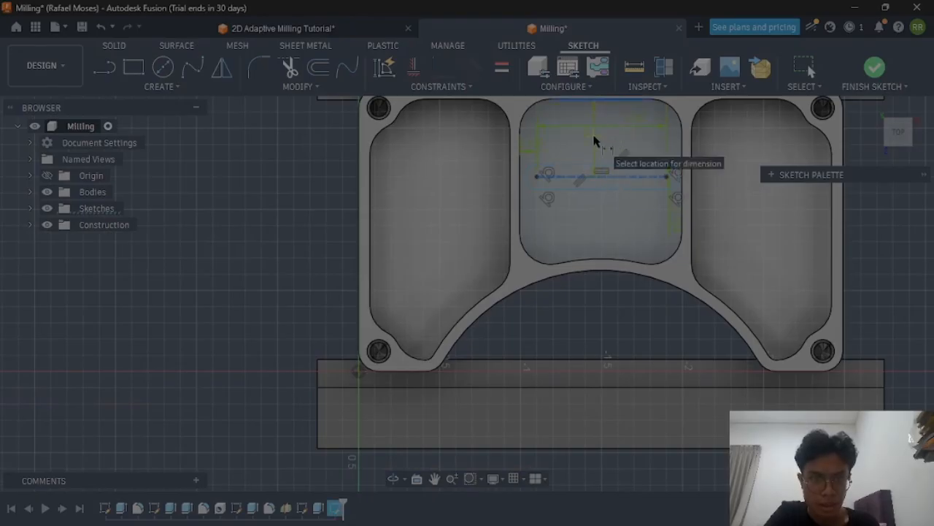
left_click(670, 146)
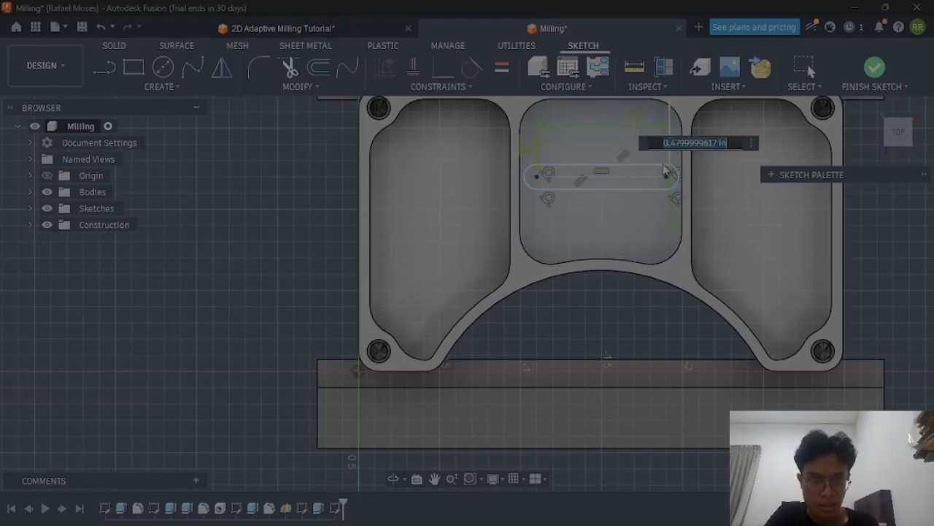
key("Return")
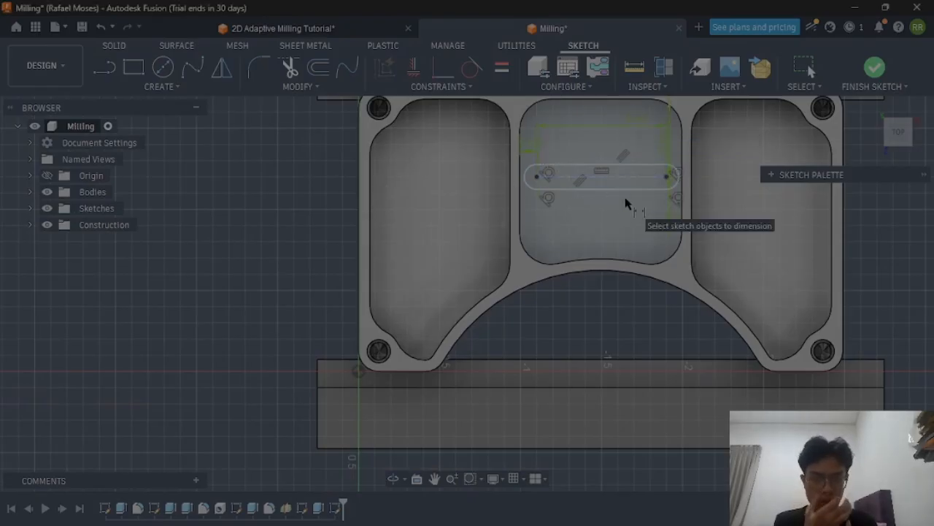
Switch to the Manufacture workspace and create a new setup for the part
left_click(63, 65)
left_click(68, 165)
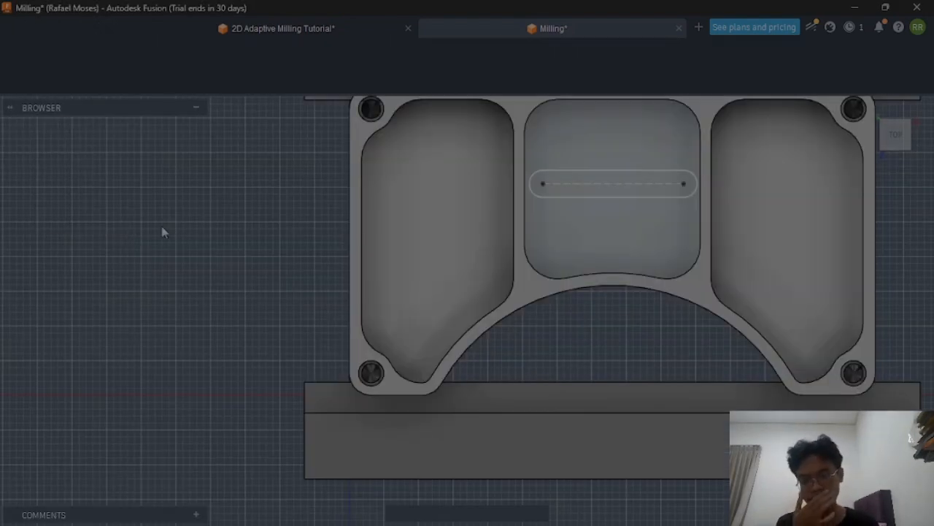
middle_click_drag(703, 224, 851, 212, "shift")
scroll(807, 197, "up", 3)
scroll(822, 192, "down", 3)
scroll(844, 174, "up", 5)
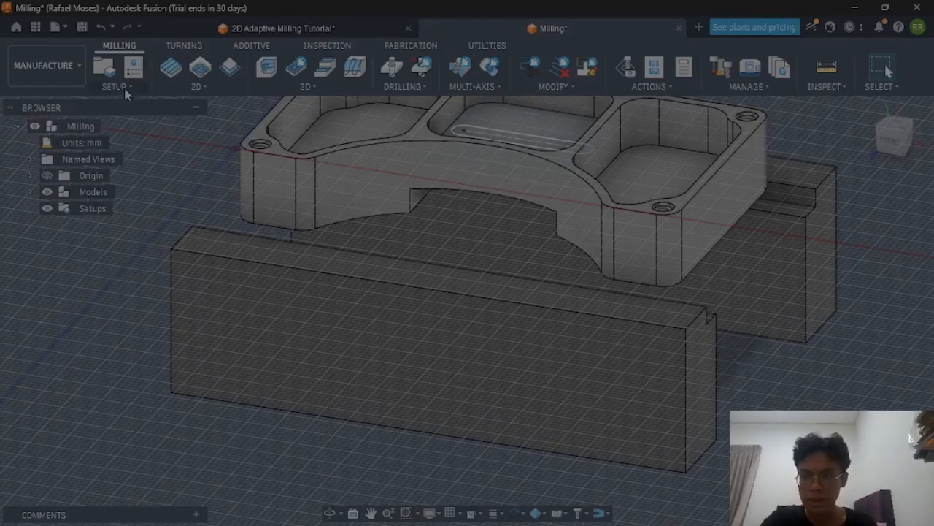
left_click(126, 89)
left_click(108, 75)
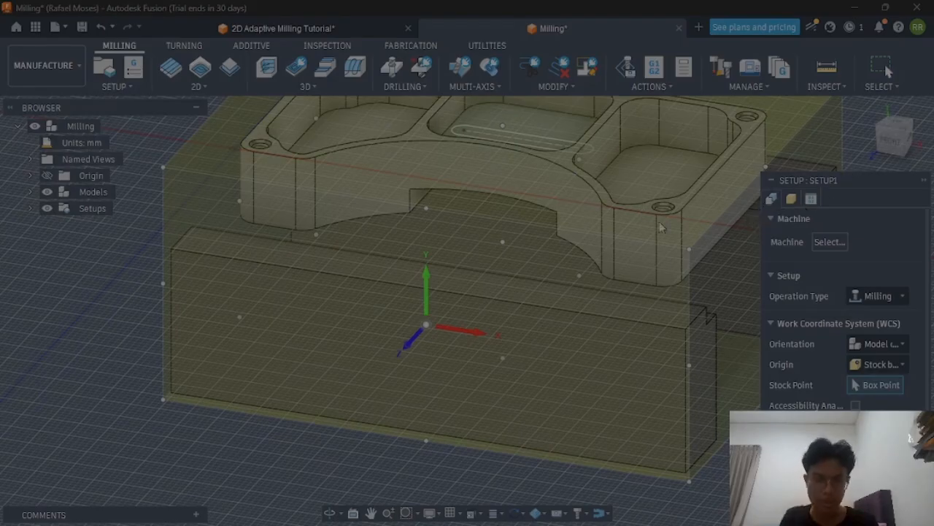
Look through the Fusion library's milling machines for the setup, and close the library without choosing one
left_click(830, 242)
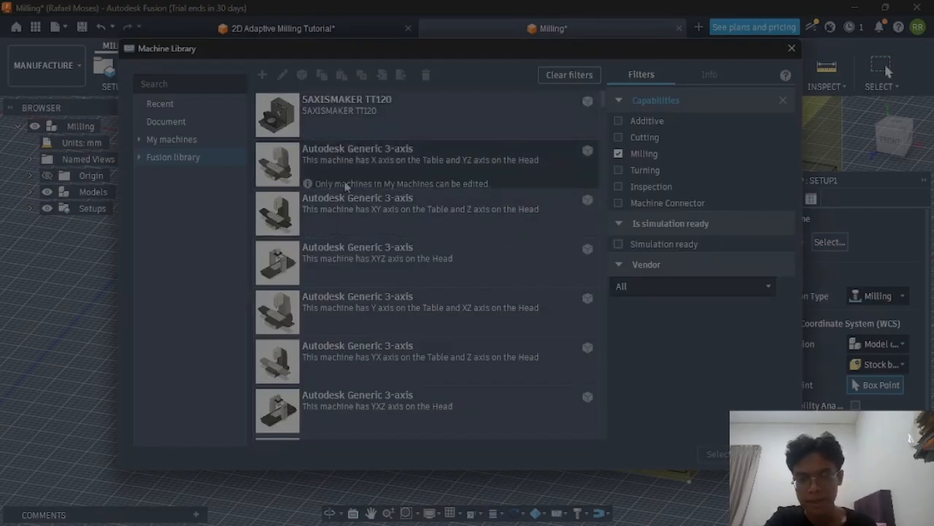
scroll(355, 241, "down", 4)
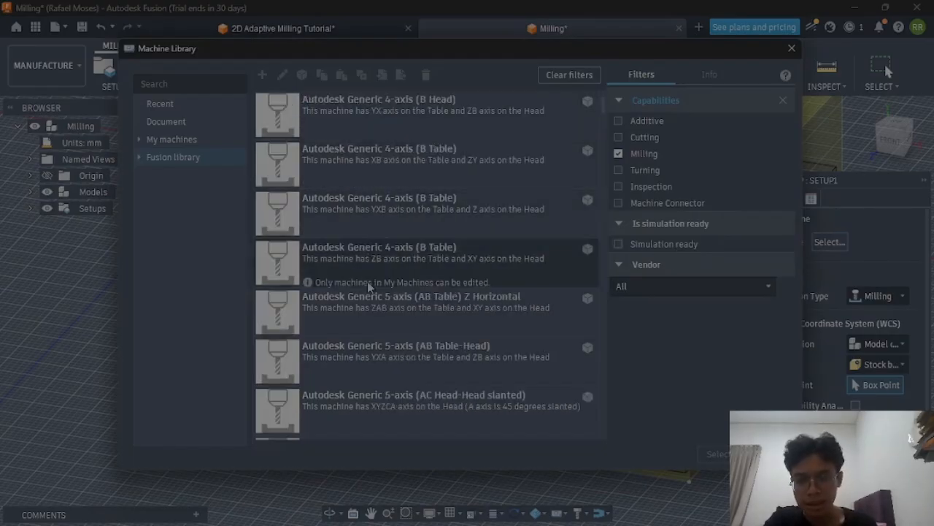
scroll(375, 284, "up", 4)
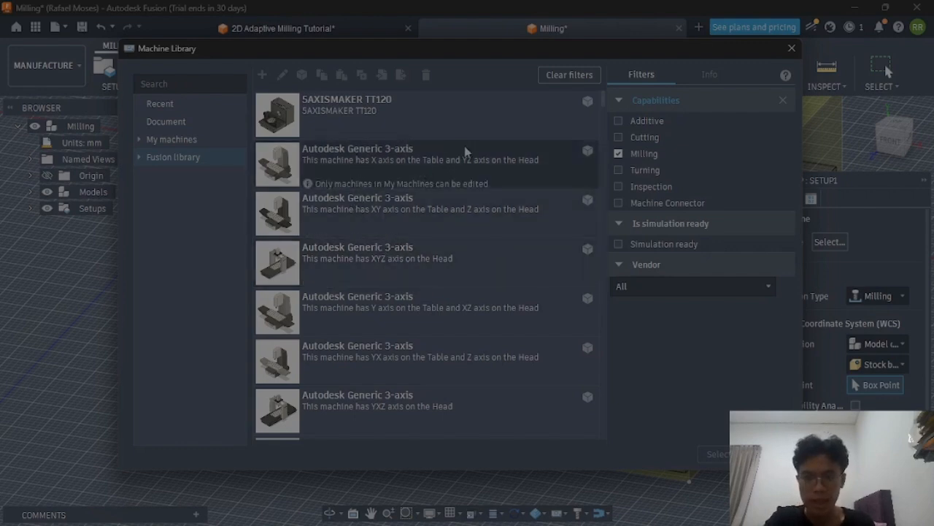
scroll(457, 326, "down", 6)
scroll(416, 319, "up", 6)
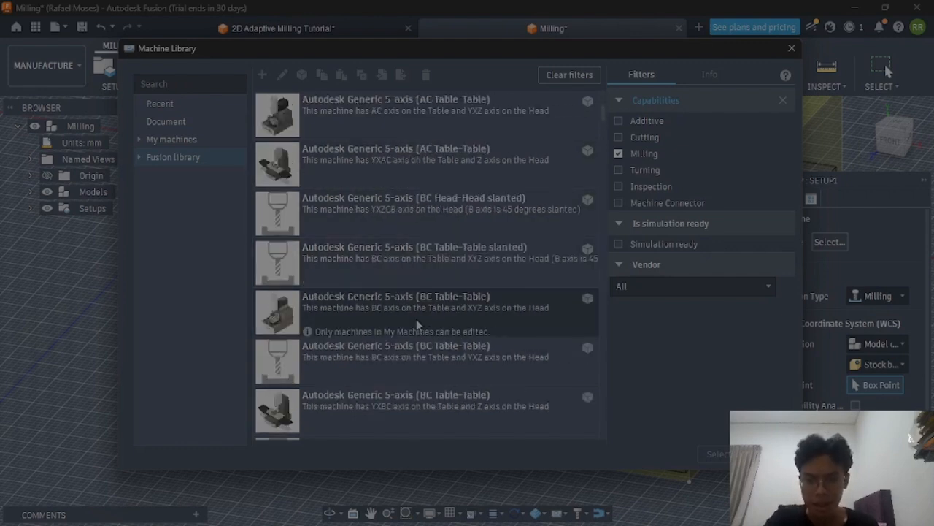
left_click(792, 49)
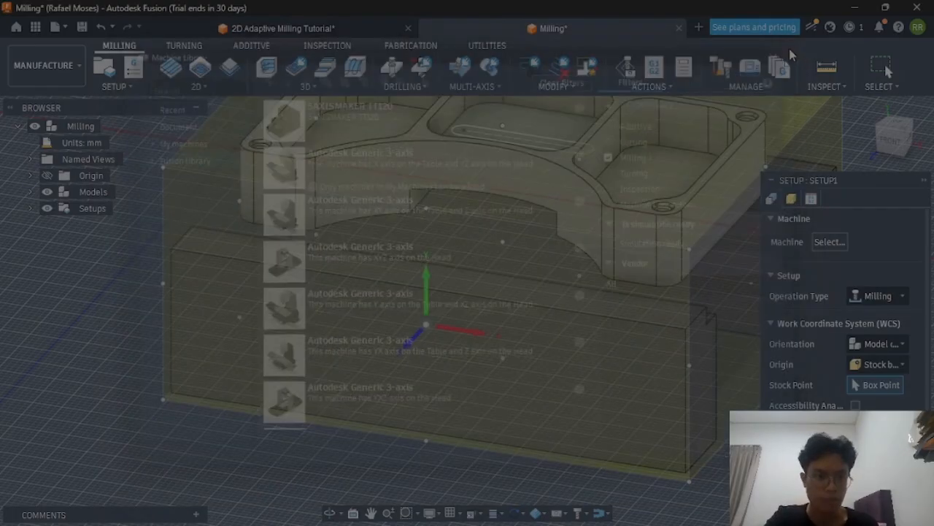
Keep the Milling operation type, set the orientation to Z axis/plane & X axis, and use a vertical corner edge of the part as the Z axis
left_click(872, 295)
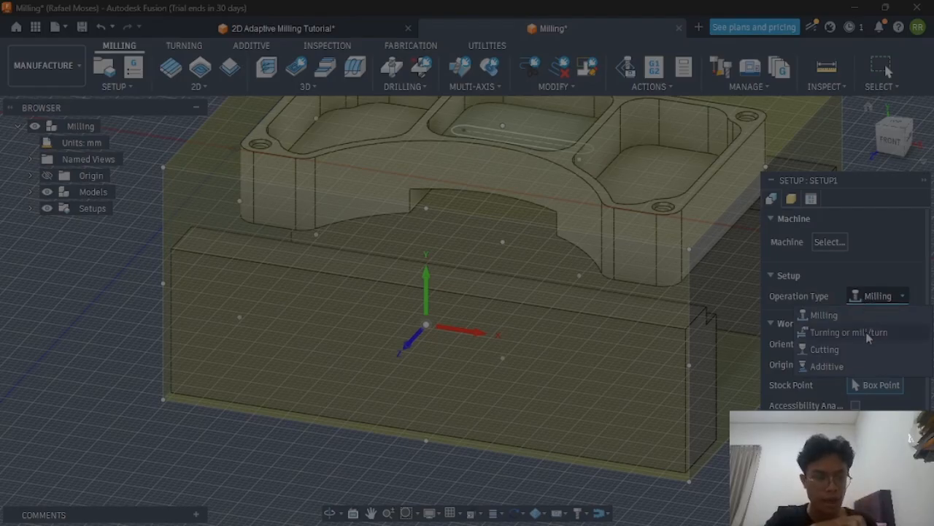
left_click(878, 299)
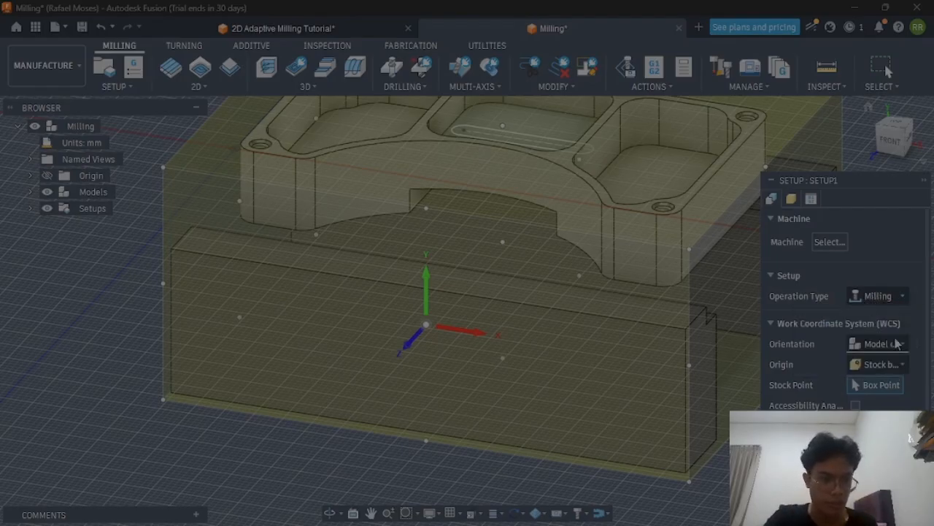
left_click(891, 344)
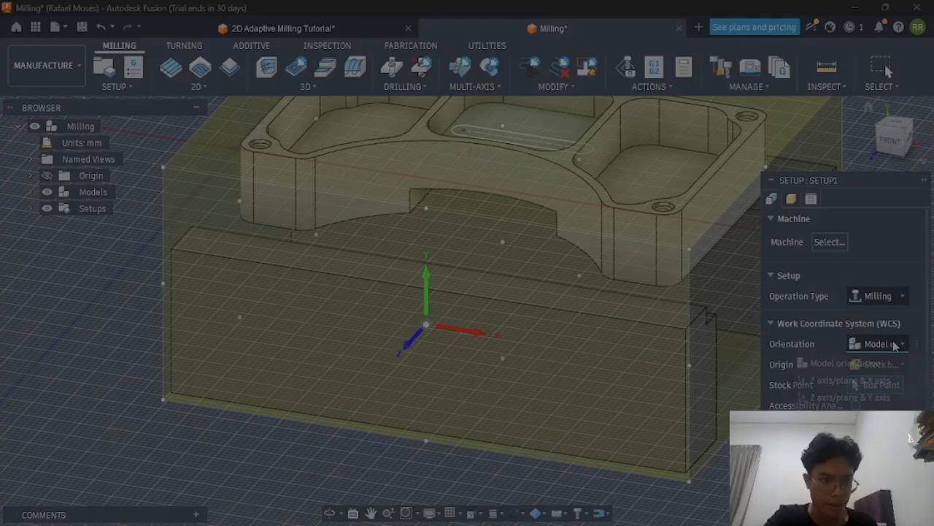
left_click(874, 382)
scroll(574, 148, "down", 3)
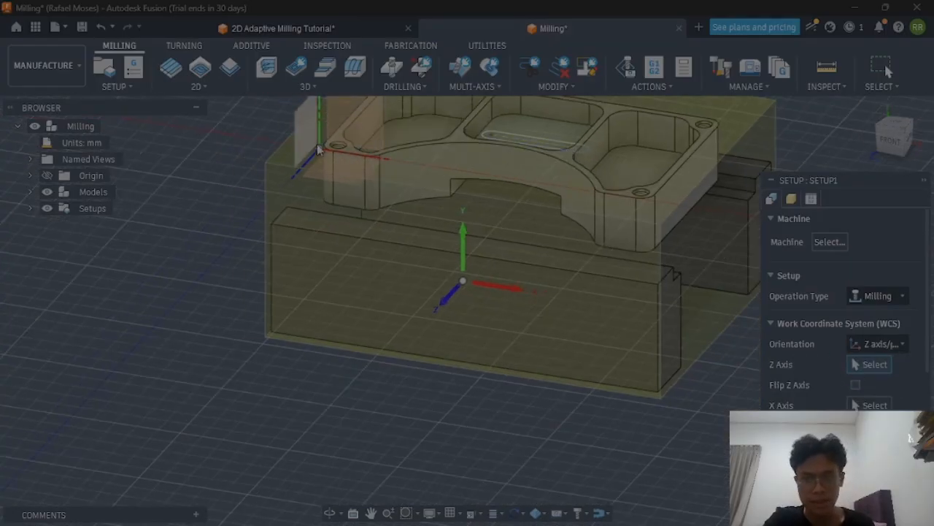
middle_click_drag(325, 180, 337, 126, "shift")
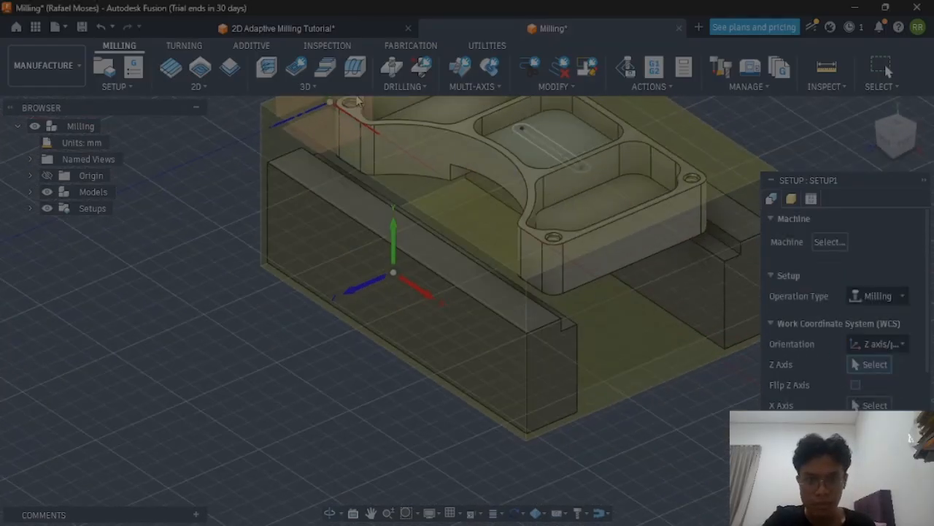
middle_click_drag(595, 205, 390, 283, "shift")
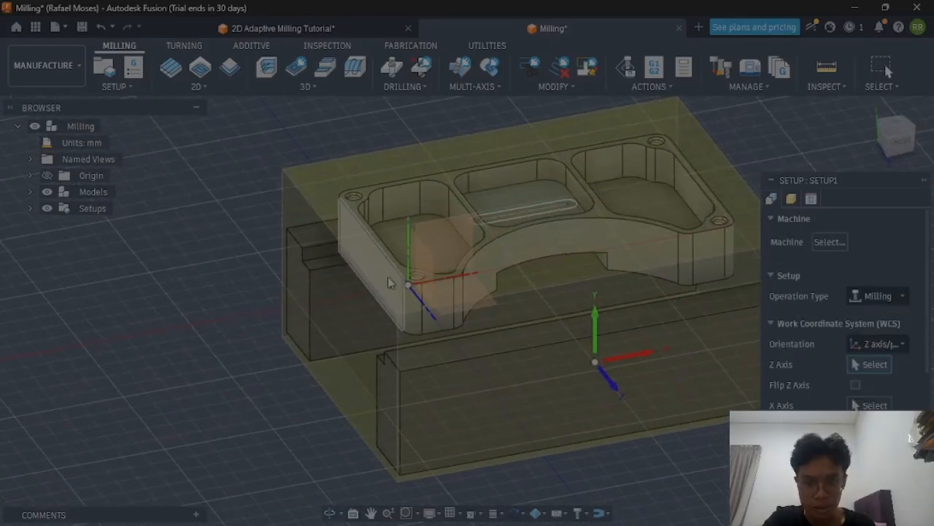
left_click(342, 228)
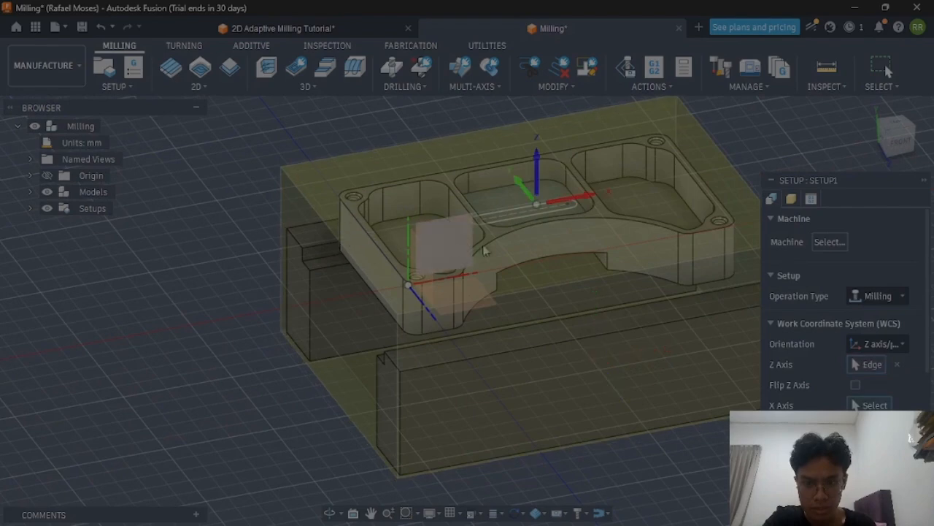
middle_click_drag(570, 226, 552, 205, "shift")
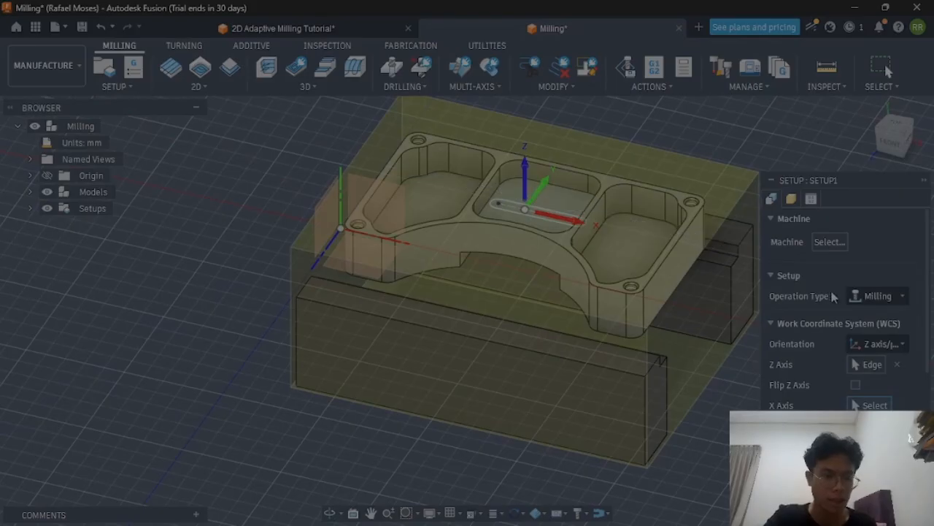
Assign the three-pocket part body as the setup's model, leaving the stock box point as origin
scroll(832, 297, "down", 1)
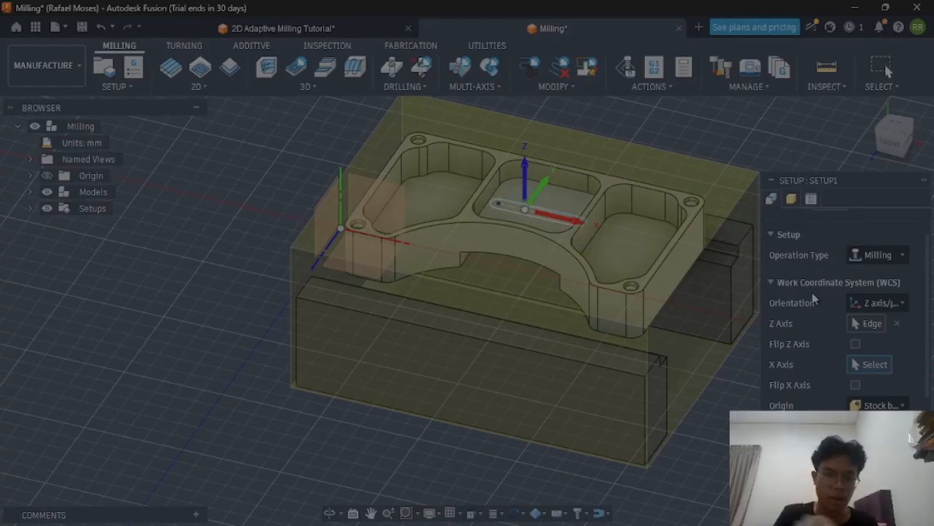
scroll(794, 308, "down", 1)
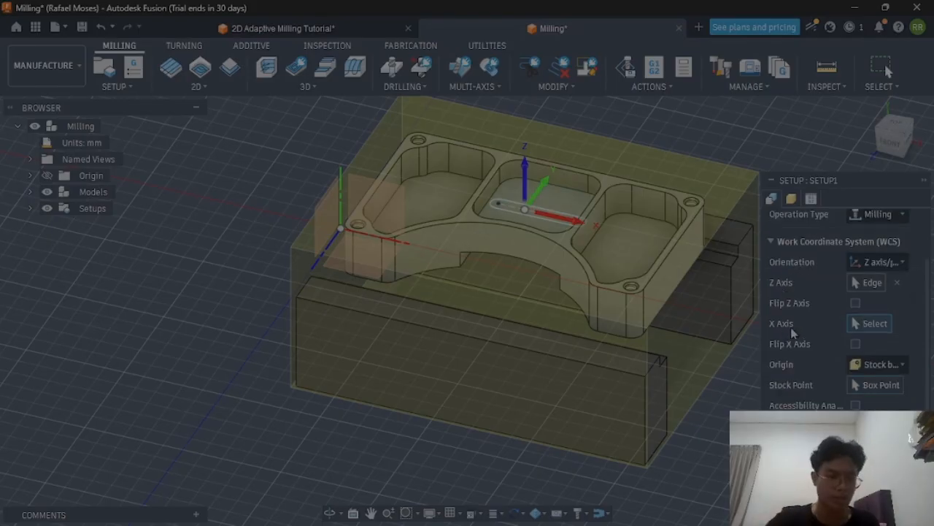
scroll(806, 306, "down", 1)
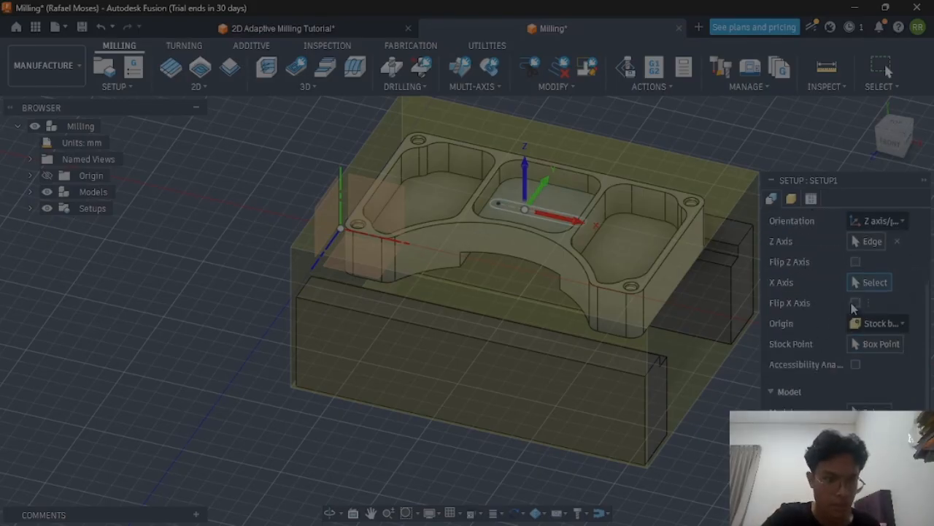
left_click(878, 323)
left_click(851, 395)
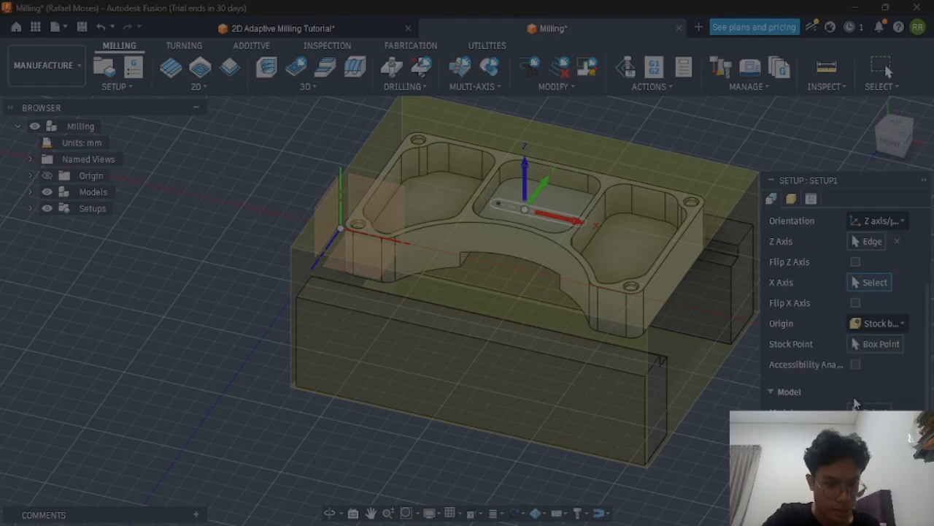
scroll(851, 361, "down", 1)
left_click(871, 370)
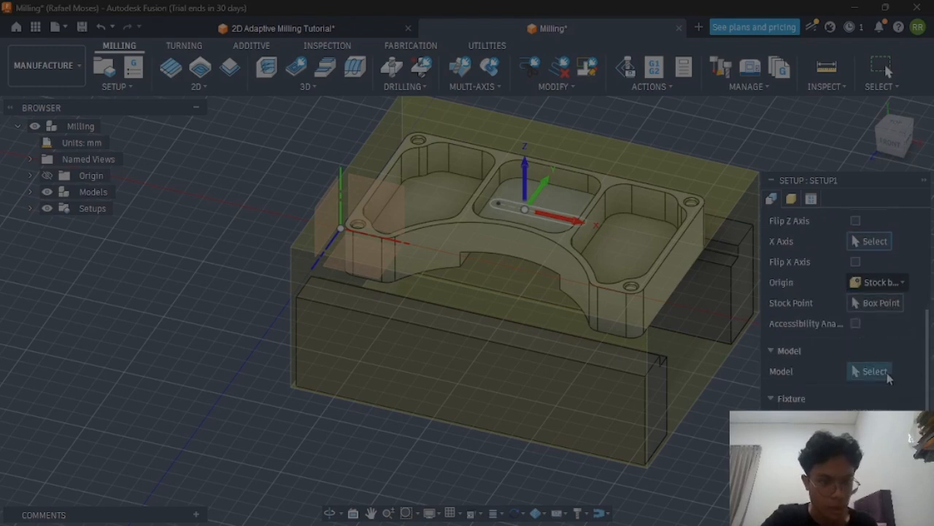
left_click(619, 270)
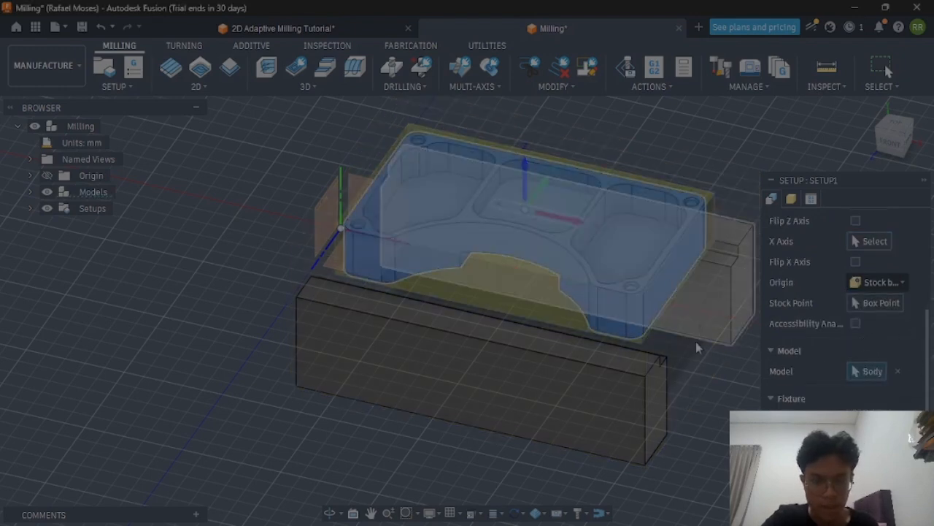
Review the remaining setup options and examine the available stock modes, keeping the relative size box
scroll(876, 380, "down", 1)
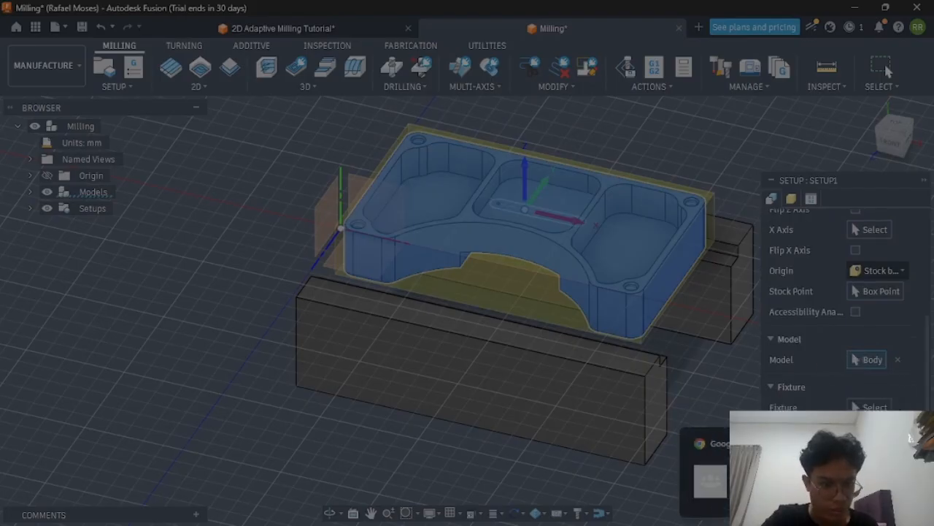
scroll(839, 307, "up", 5)
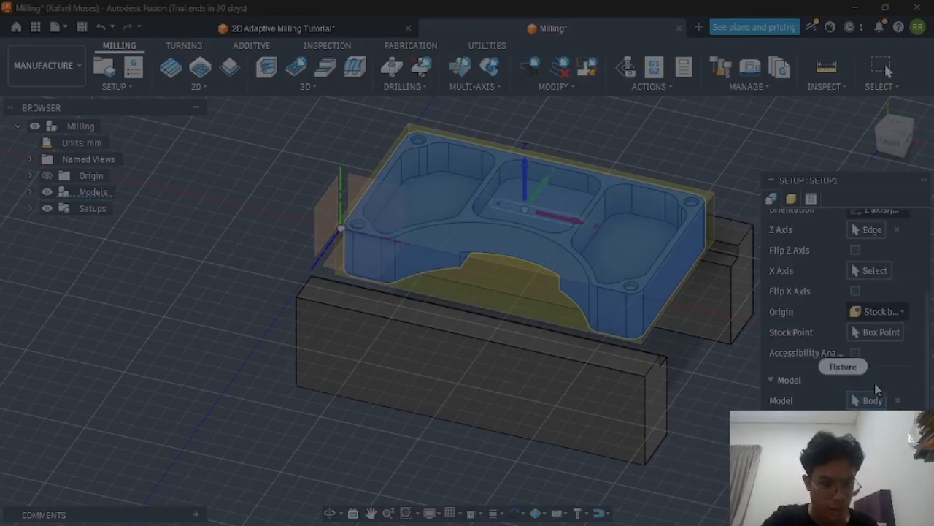
scroll(827, 376, "down", 3)
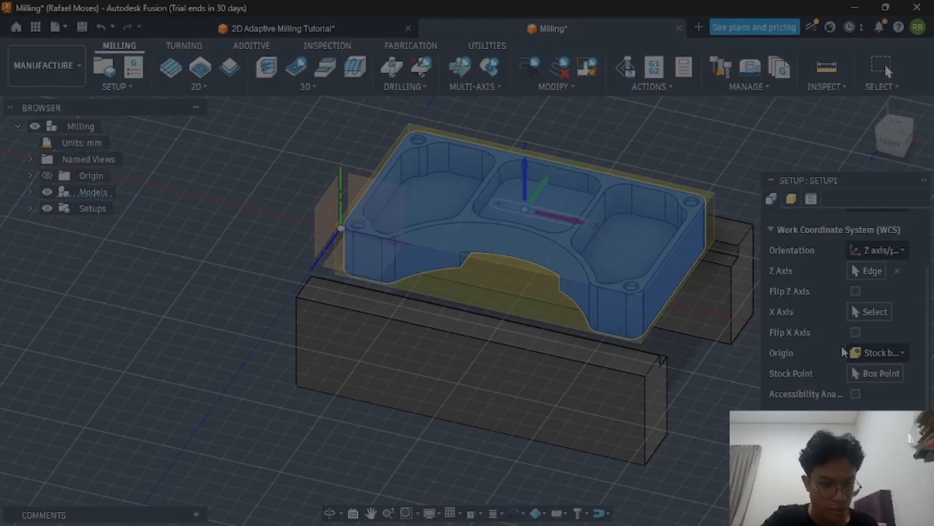
scroll(845, 353, "up", 5)
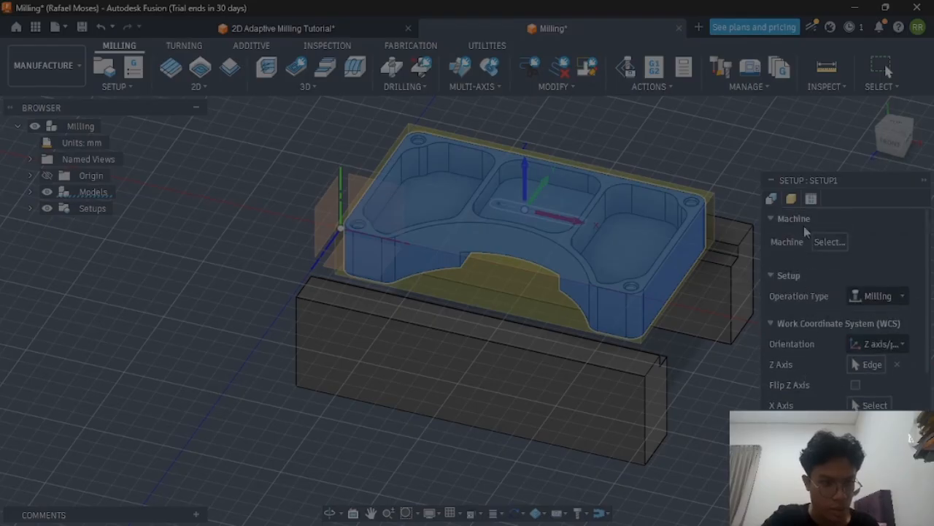
left_click(791, 199)
left_click(878, 238)
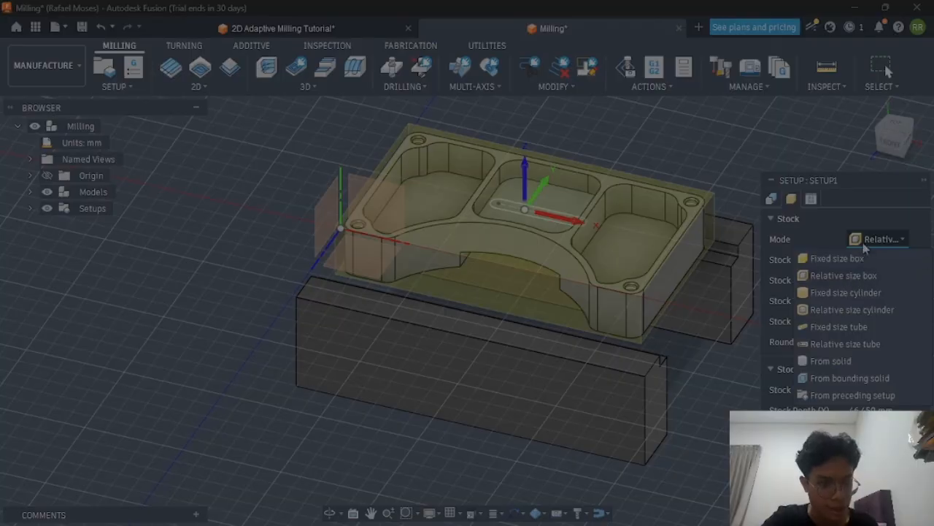
left_click(903, 243)
left_click(882, 240)
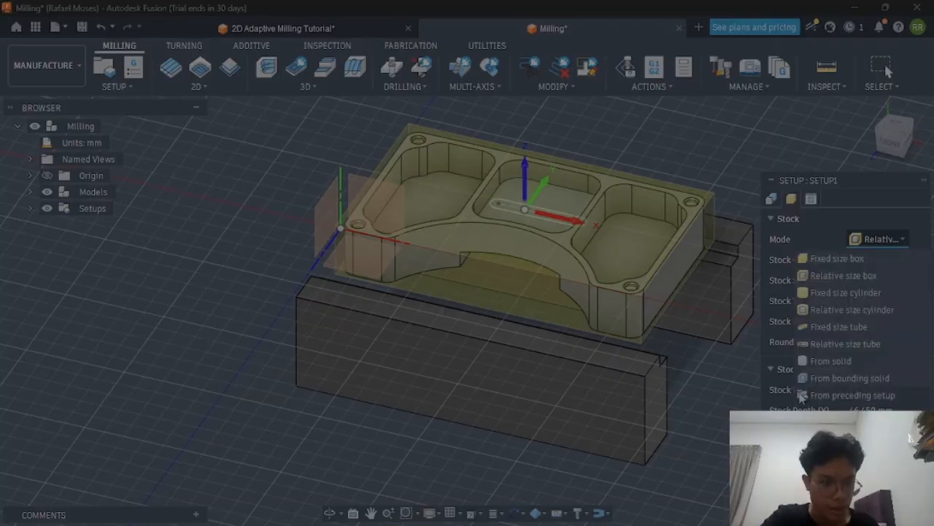
left_click(811, 225)
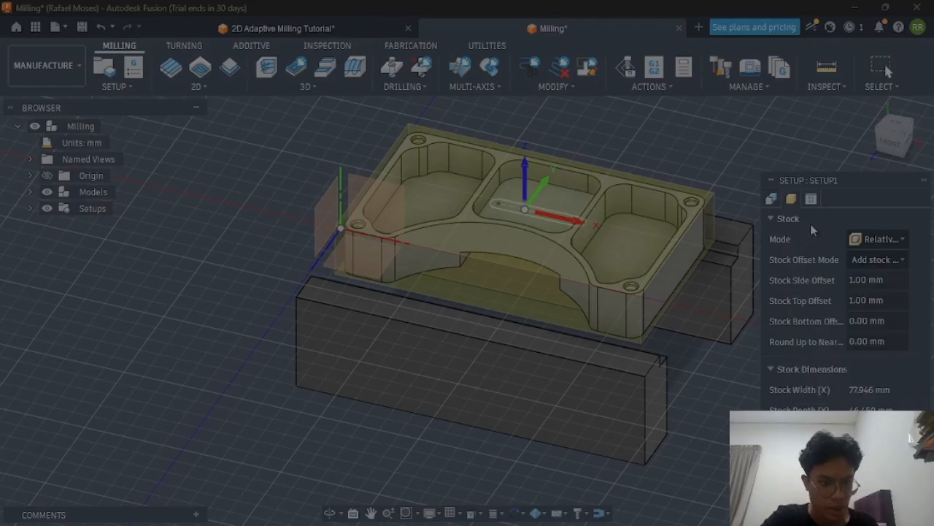
Set the setup's stock side offset and stock top offset to 0 mm
left_click(859, 280)
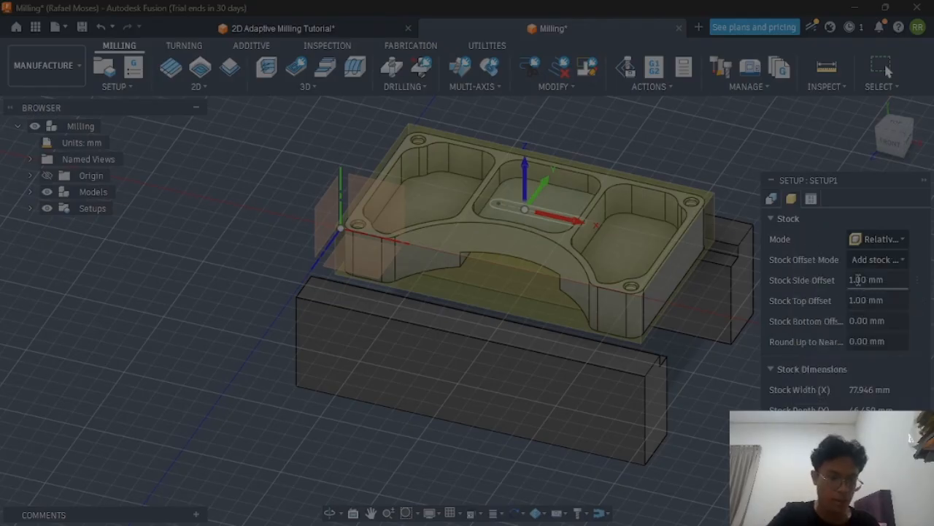
key("BackSpace")
key("BackSpace")
type("0")
left_click(854, 301)
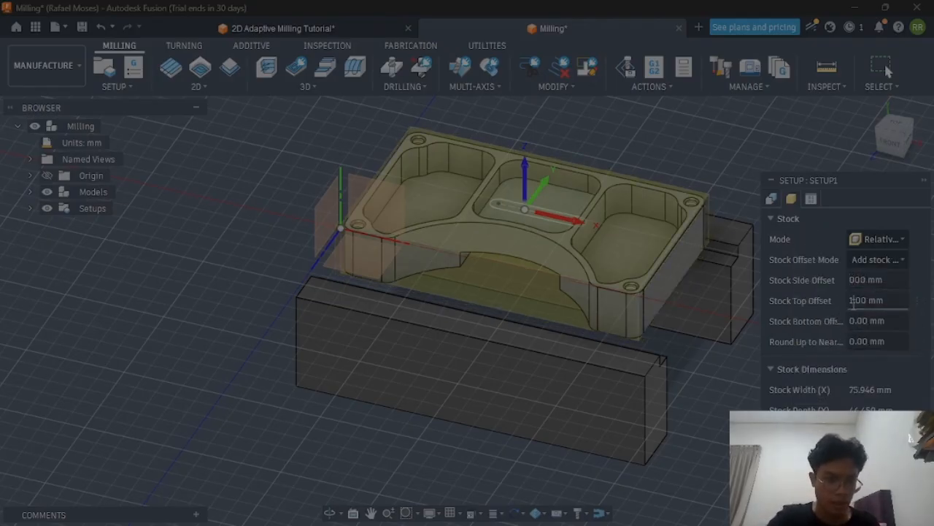
type("==")
key("BackSpace")
key("BackSpace")
key("BackSpace")
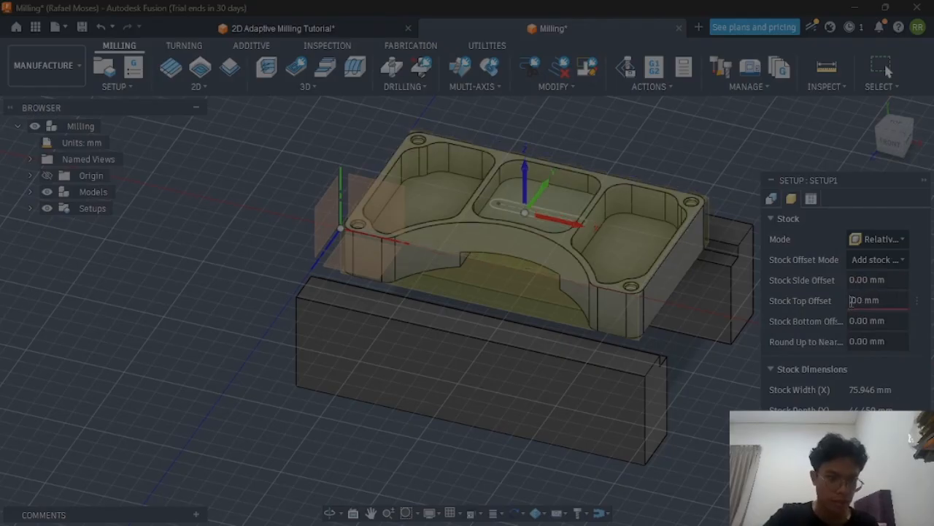
type("0")
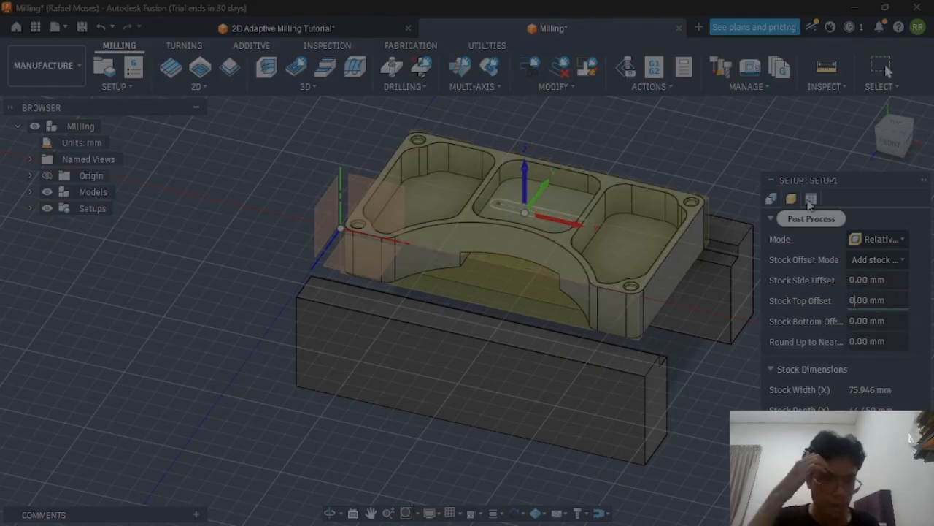
Check the setup's post process, stock, coordinate system and model settings, and finish creating the milling setup
left_click(811, 198)
left_click(791, 199)
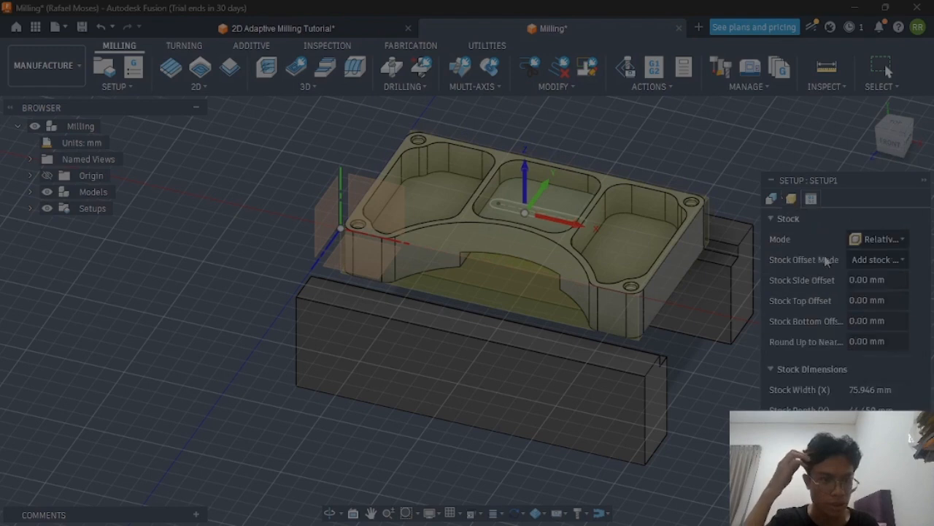
left_click(771, 199)
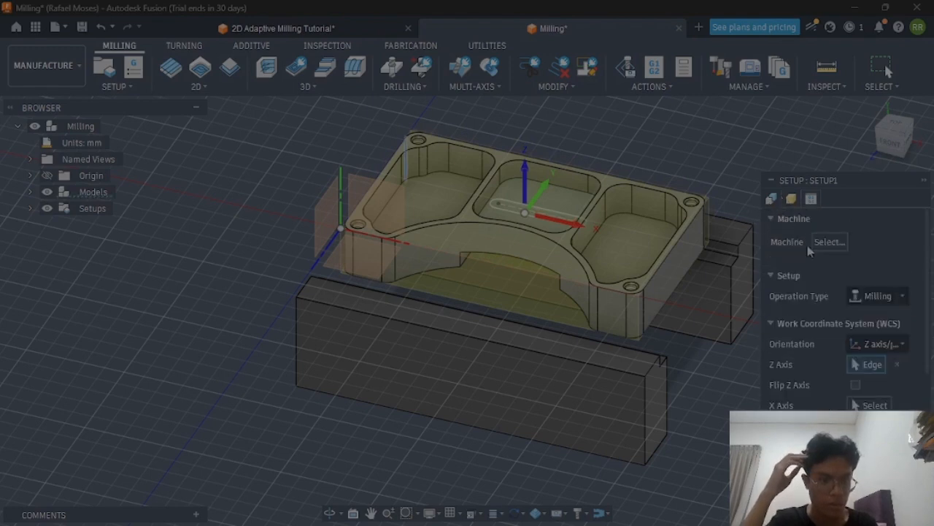
scroll(817, 392, "down", 5)
scroll(832, 365, "down", 2)
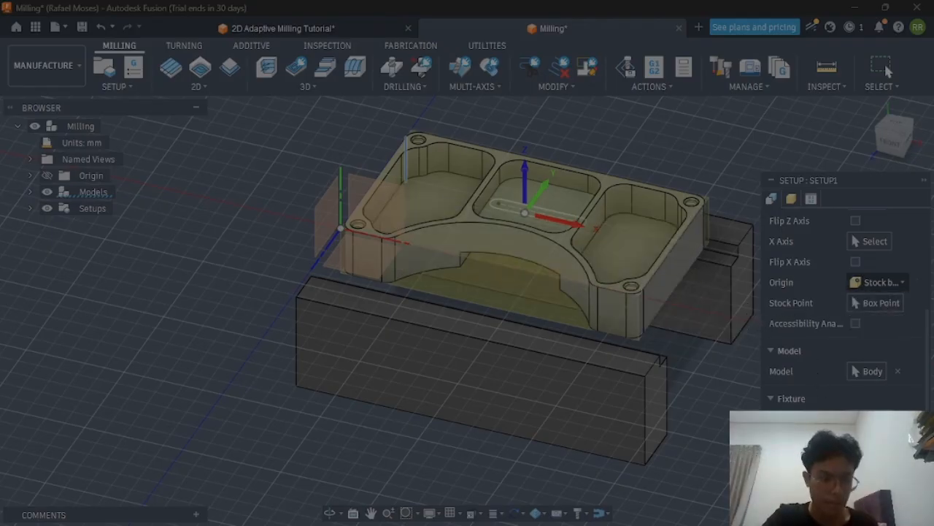
scroll(839, 314, "down", 1)
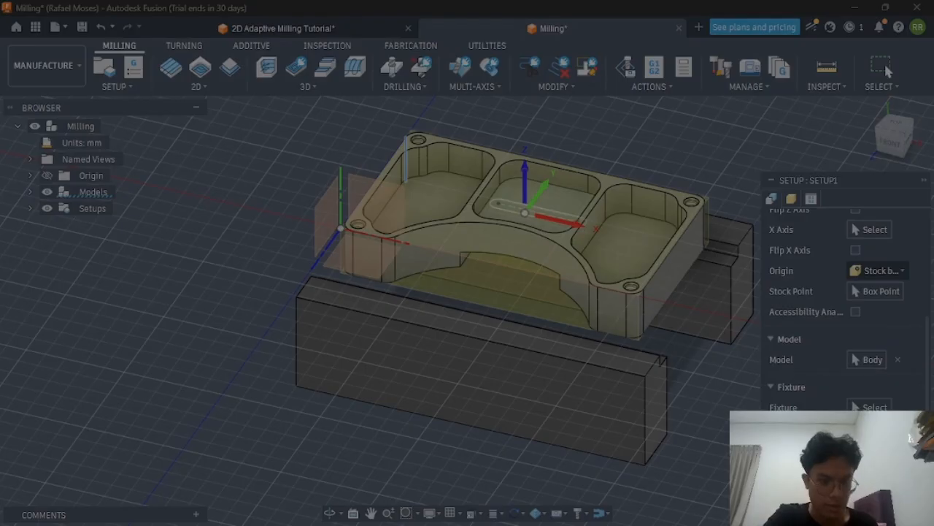
key("Return")
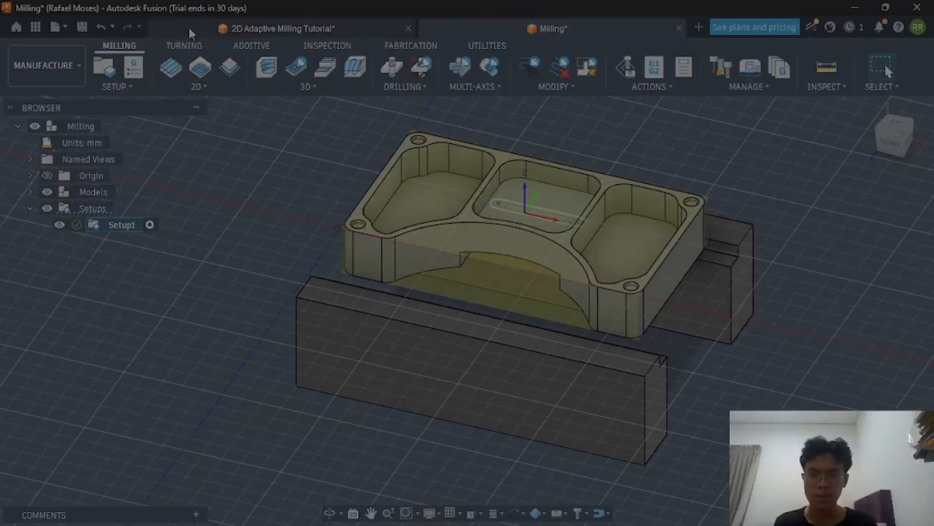
Start a 2D Face operation with the 2 - Ø3/4" flat end mill from the 2D Adaptive Milling Tutorial document, and open its stock contour selection
left_click(170, 70)
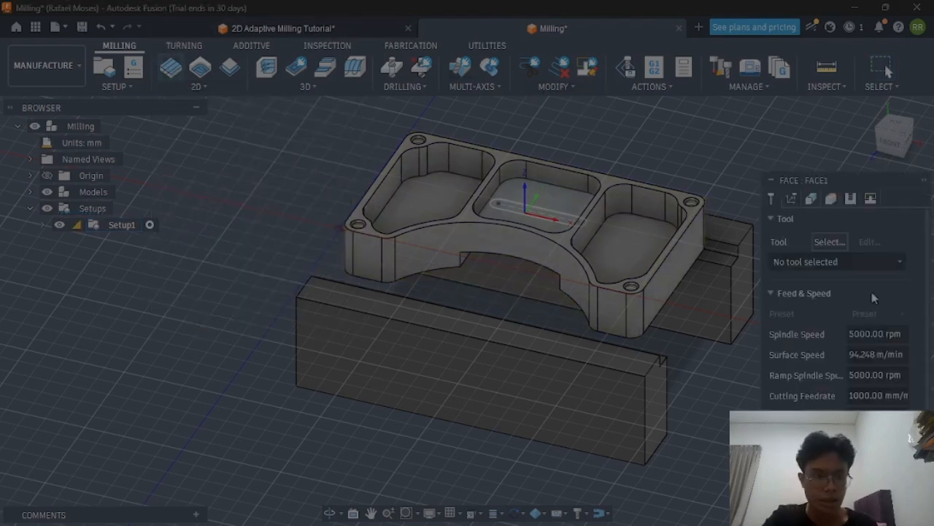
left_click(827, 263)
left_click(827, 264)
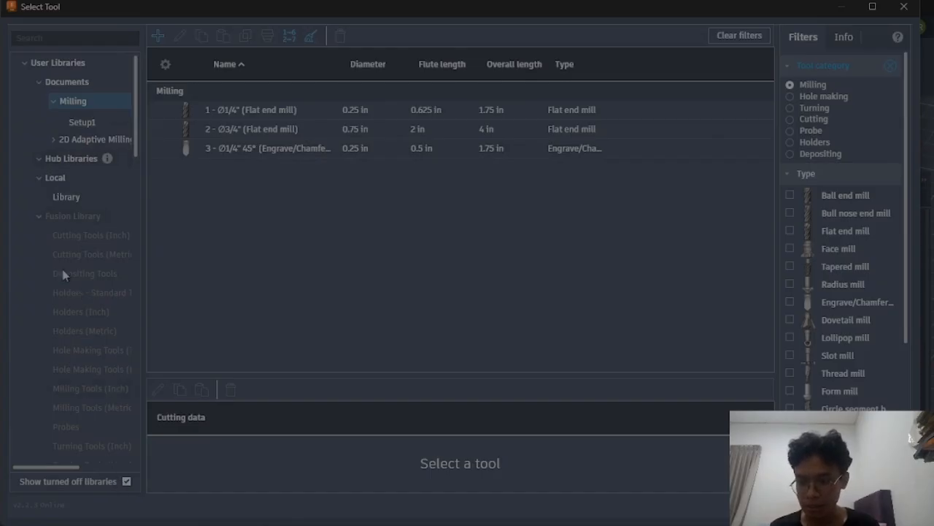
right_click(79, 219)
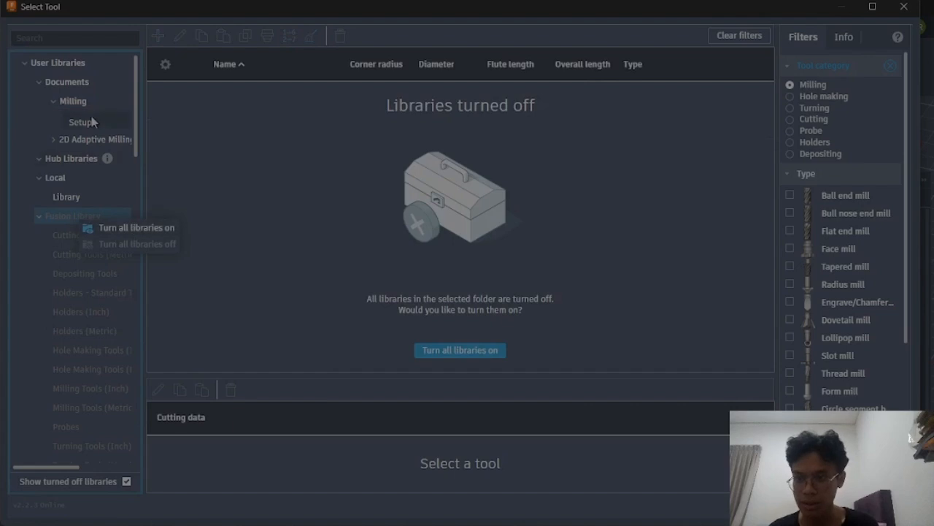
left_click(97, 138)
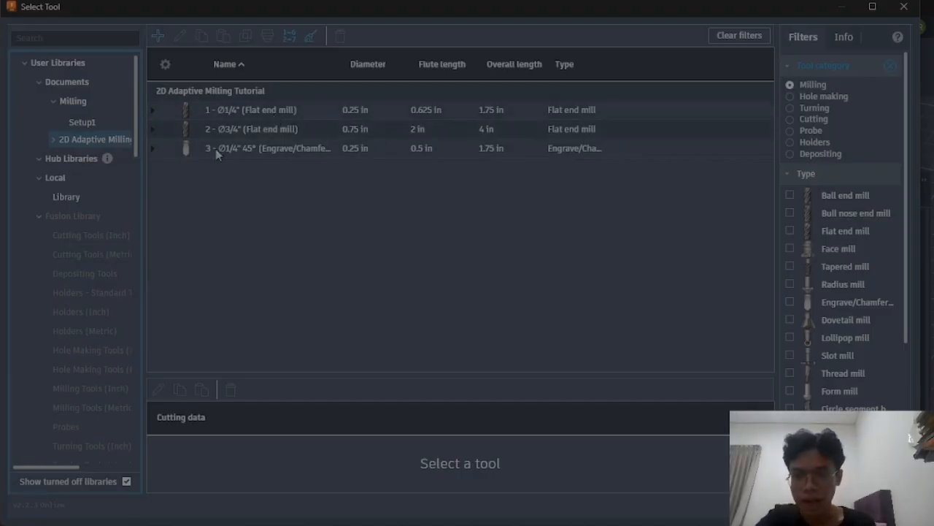
left_click(300, 130)
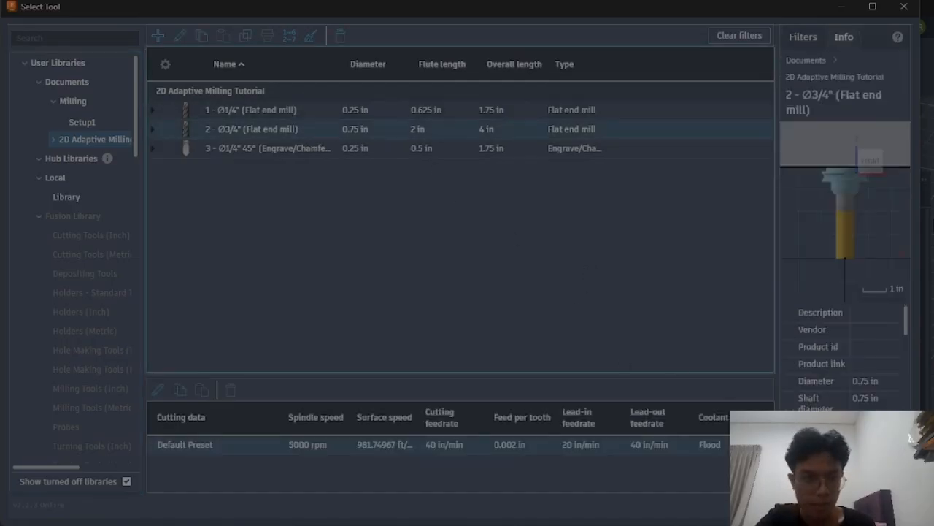
left_click(841, 505)
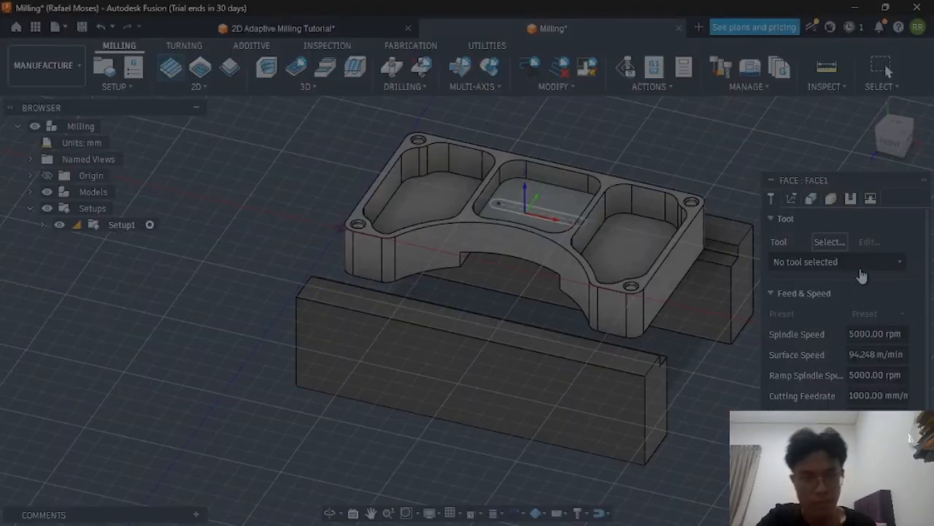
scroll(839, 328, "down", 3)
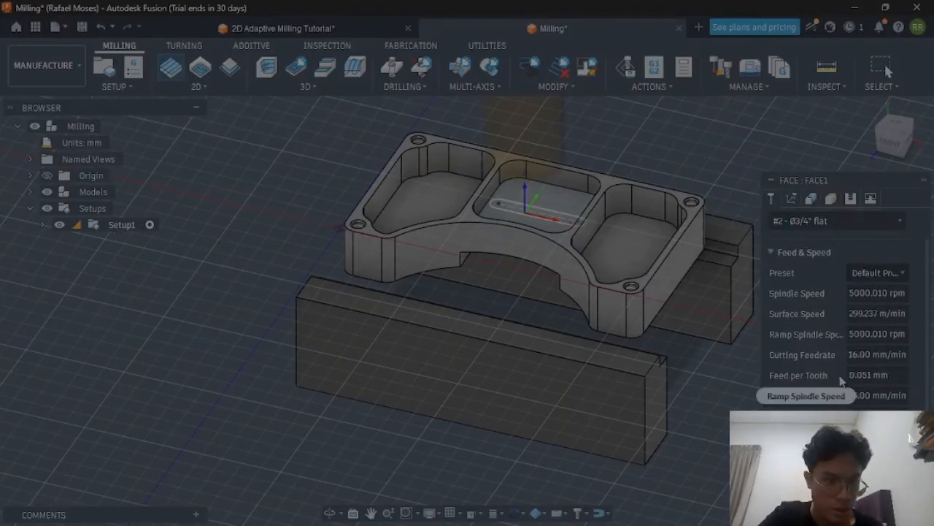
scroll(830, 365, "up", 5)
left_click(792, 198)
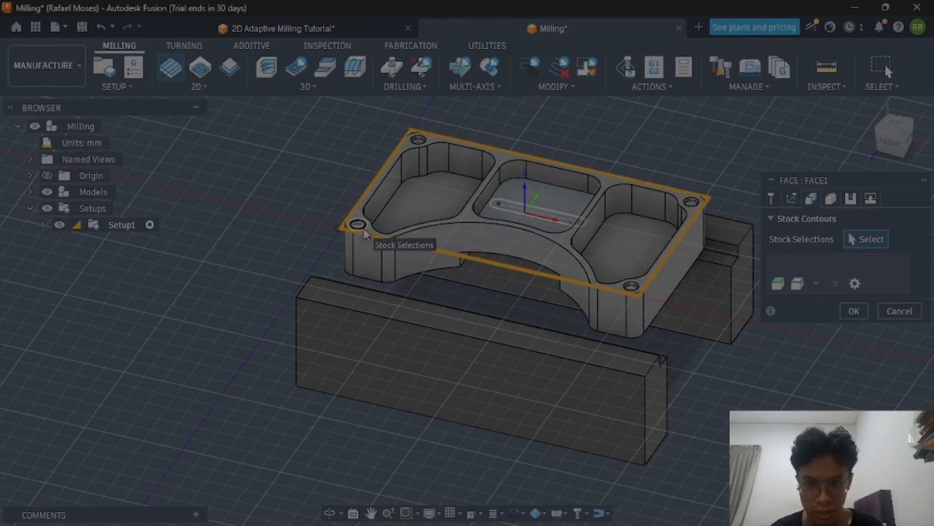
left_click(370, 231)
left_click(370, 228)
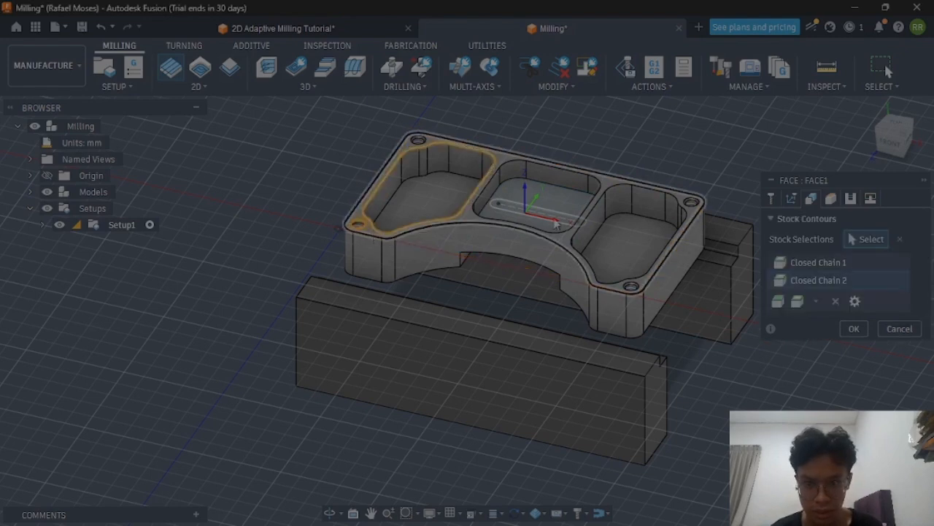
left_click(835, 301)
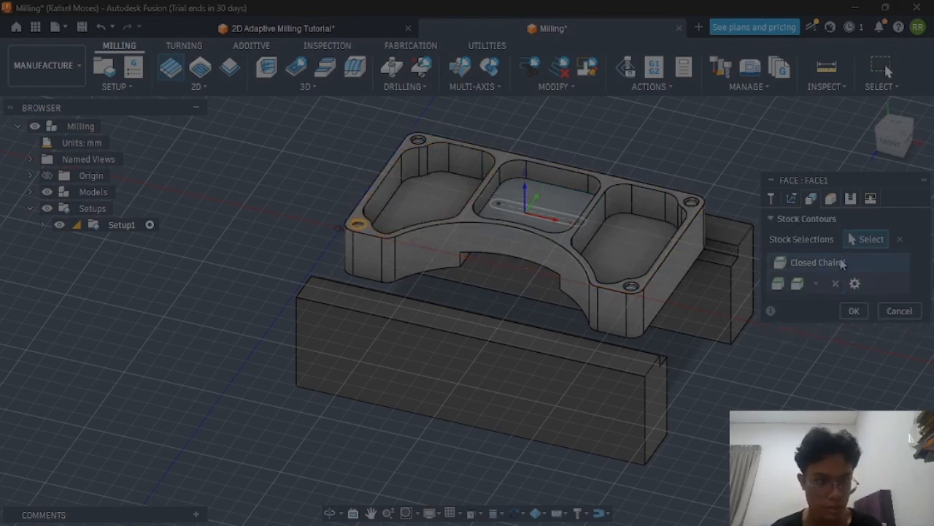
left_click(835, 284)
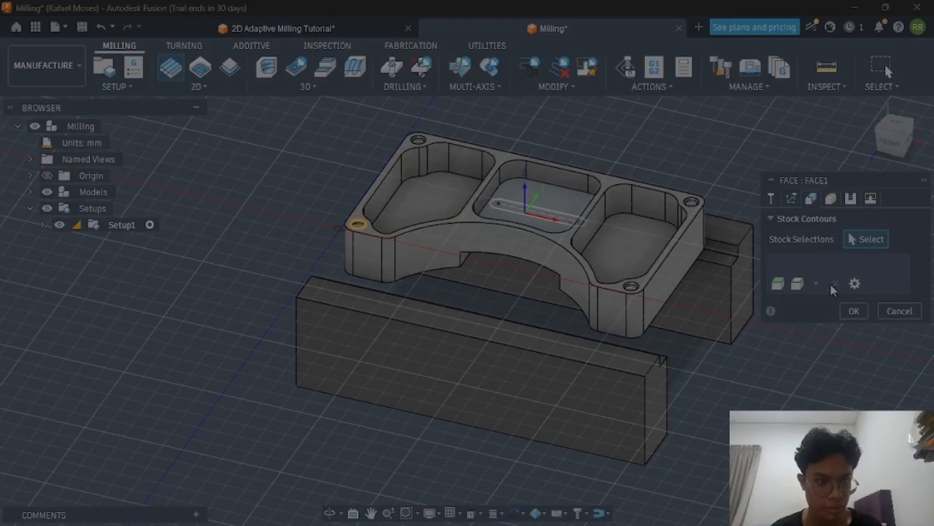
Use the closed outer edge of the part's top face as the Face operation's stock contour
left_click(370, 234)
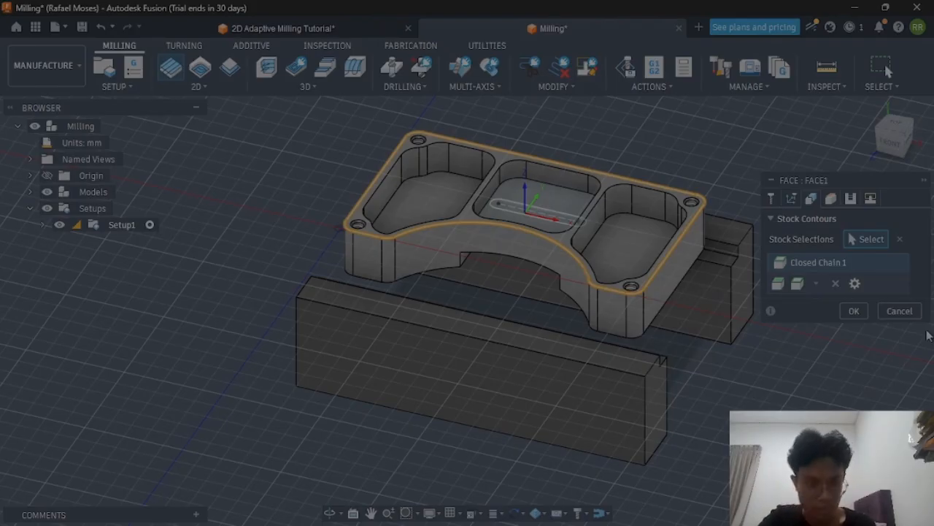
Review the Face operation's passes, linking and height settings, and return to its stock contours
left_click(837, 199)
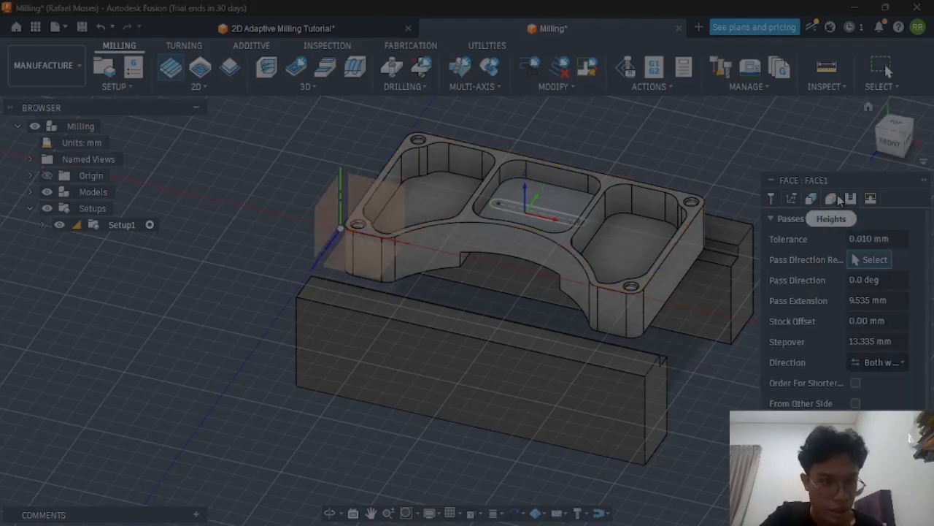
scroll(851, 311, "down", 1)
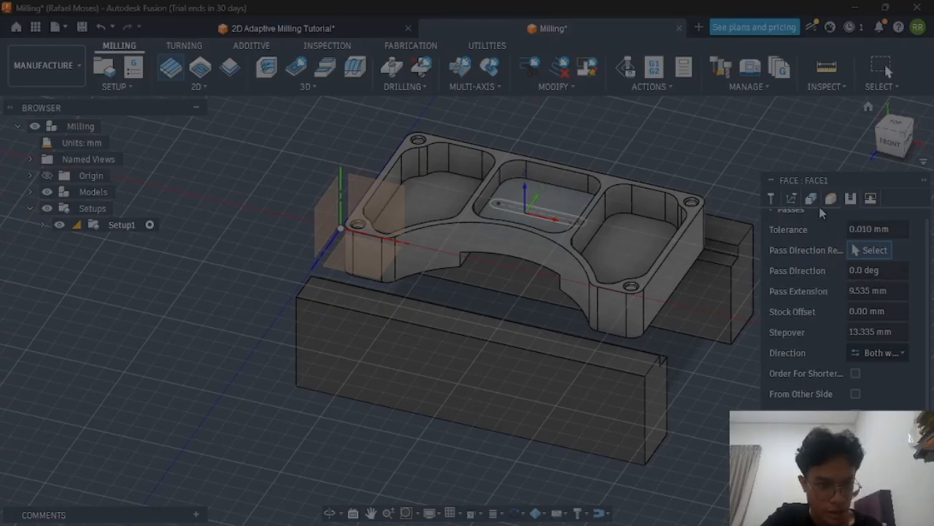
scroll(822, 257, "down", 5)
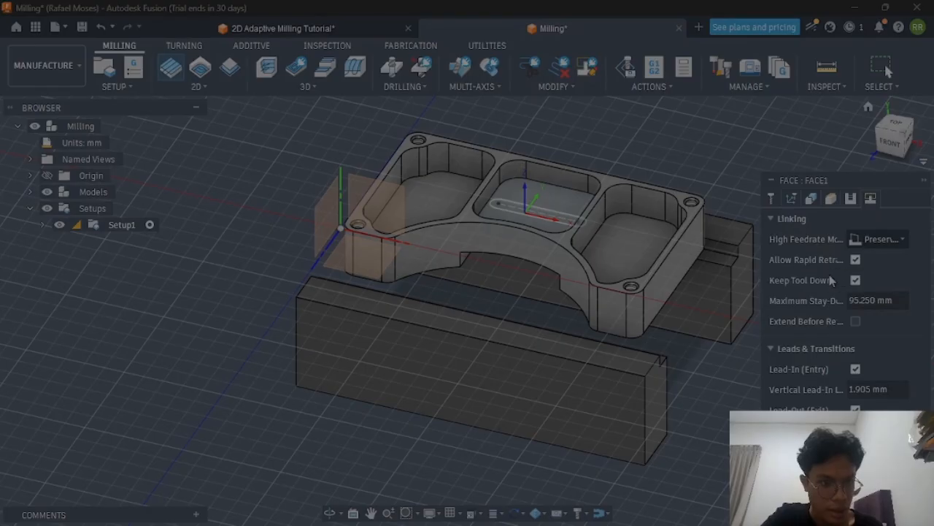
left_click(831, 197)
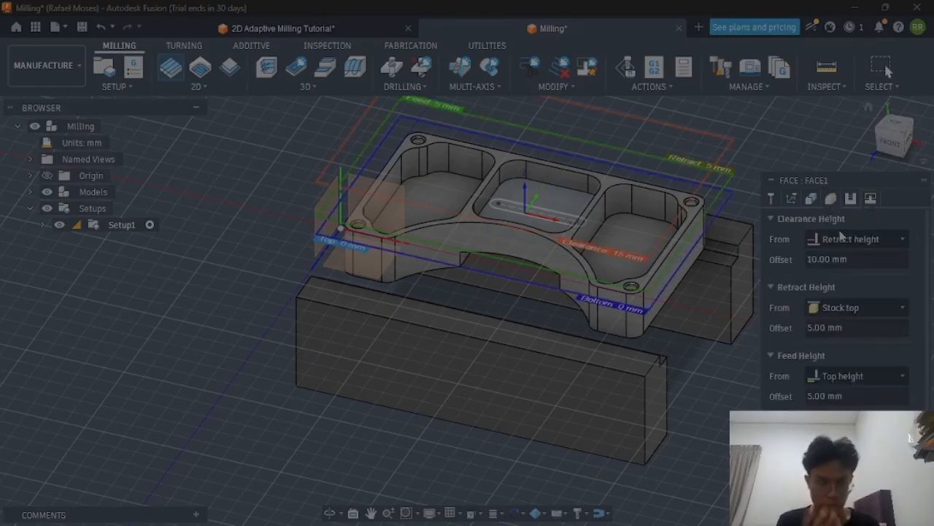
scroll(869, 293, "down", 2)
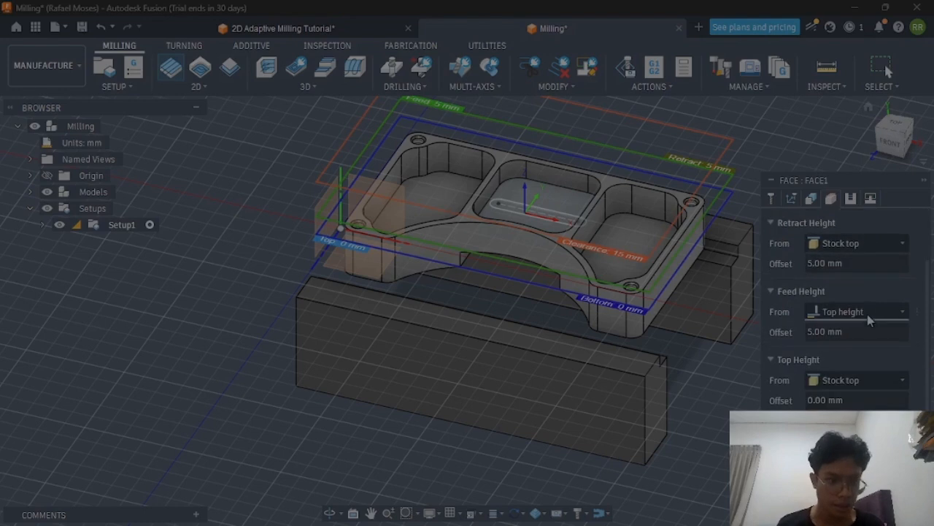
scroll(813, 368, "up", 2)
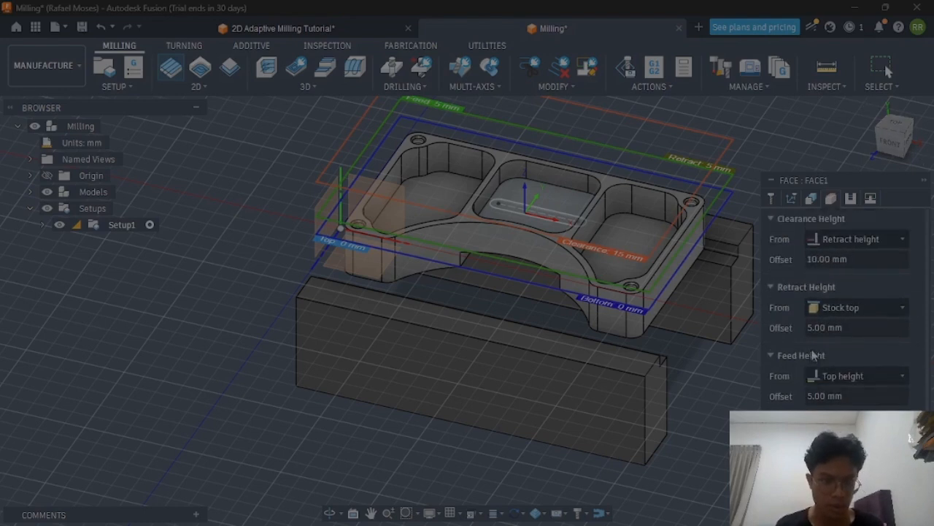
left_click(811, 199)
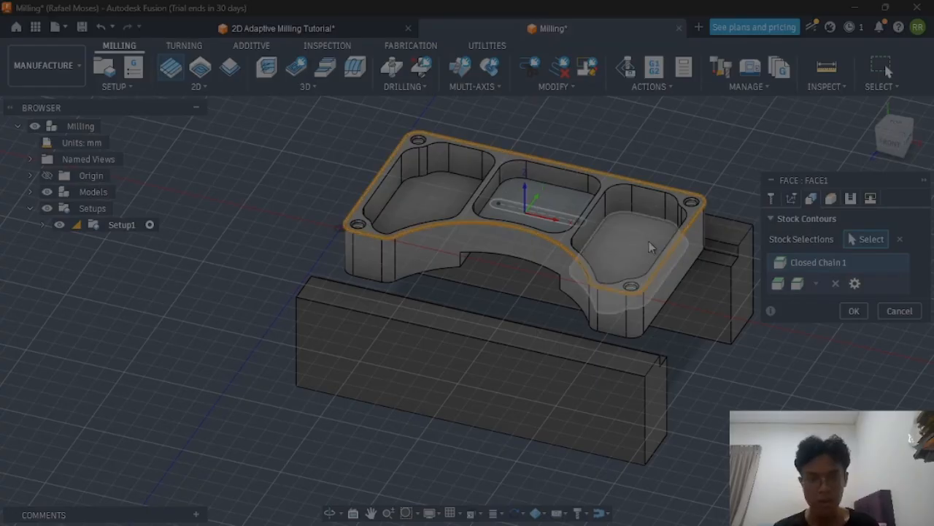
Examine the Face operation's tool settings, including the available presets, spindle speeds and feedrates, keeping the Default Preset
left_click(791, 198)
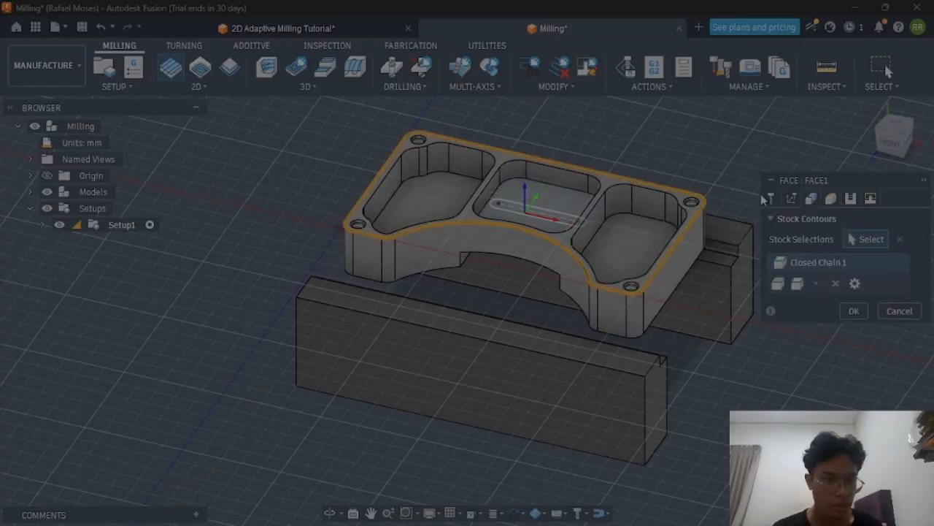
left_click(771, 198)
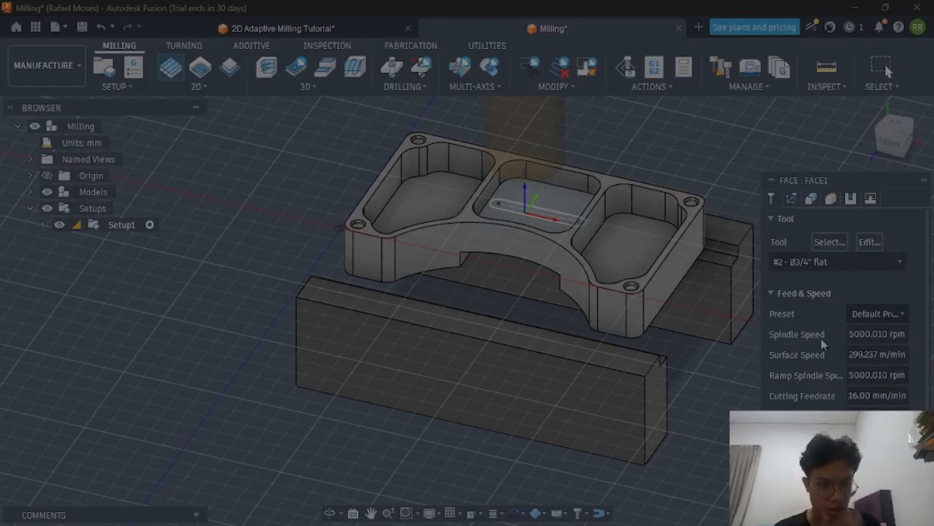
scroll(833, 312, "down", 2)
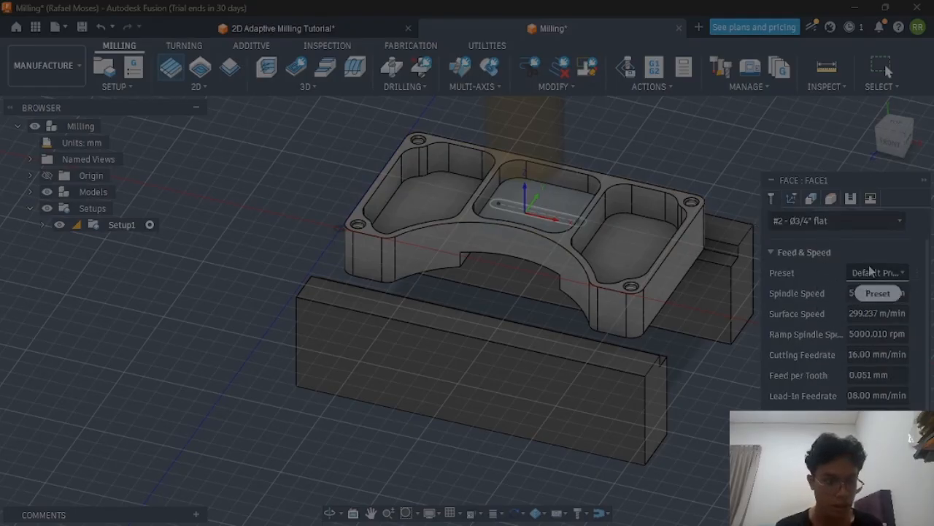
left_click(879, 274)
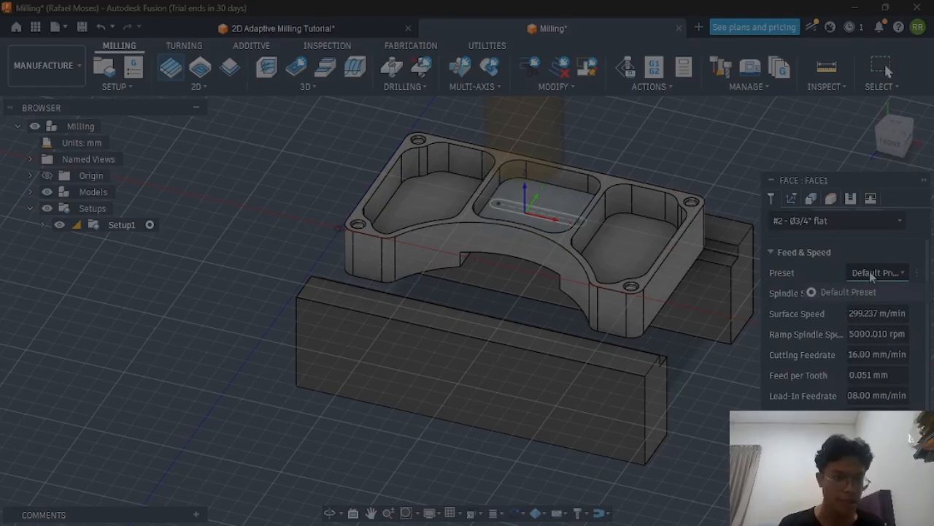
left_click(865, 255)
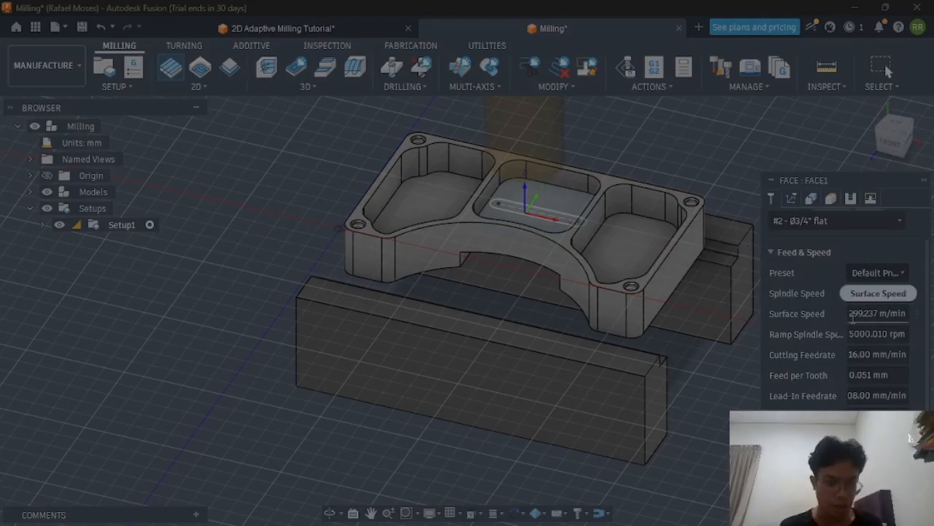
scroll(825, 334, "down", 1)
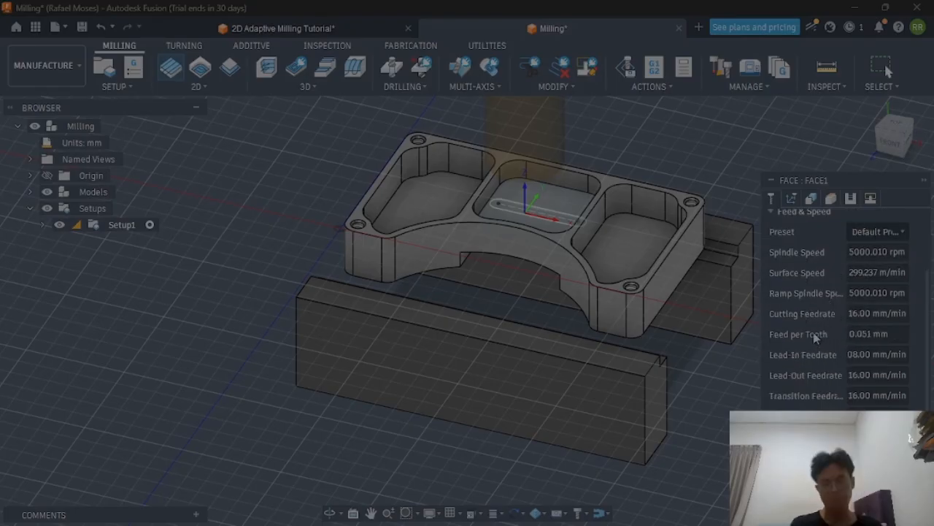
scroll(814, 344, "down", 1)
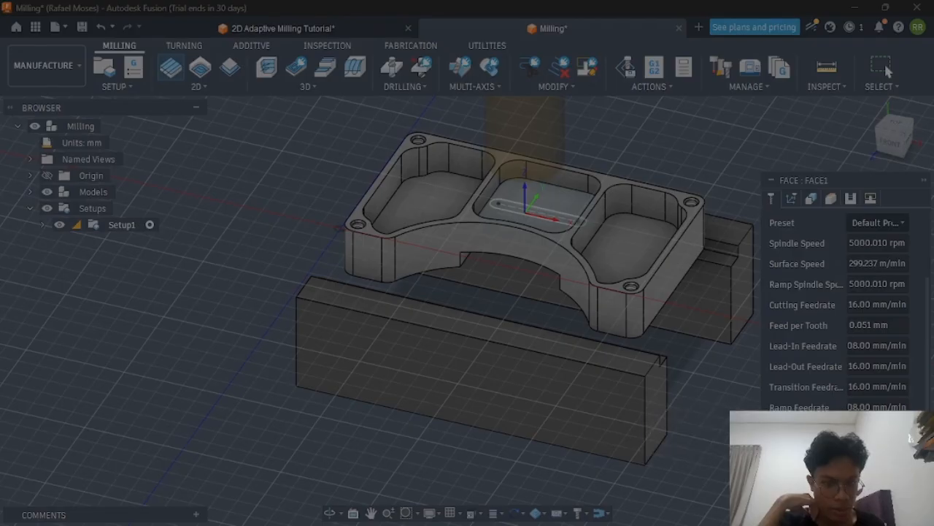
Confirm the Face operation with its closed-chain stock contour, and inspect its generated toolpath on the part
scroll(652, 237, "up", 1)
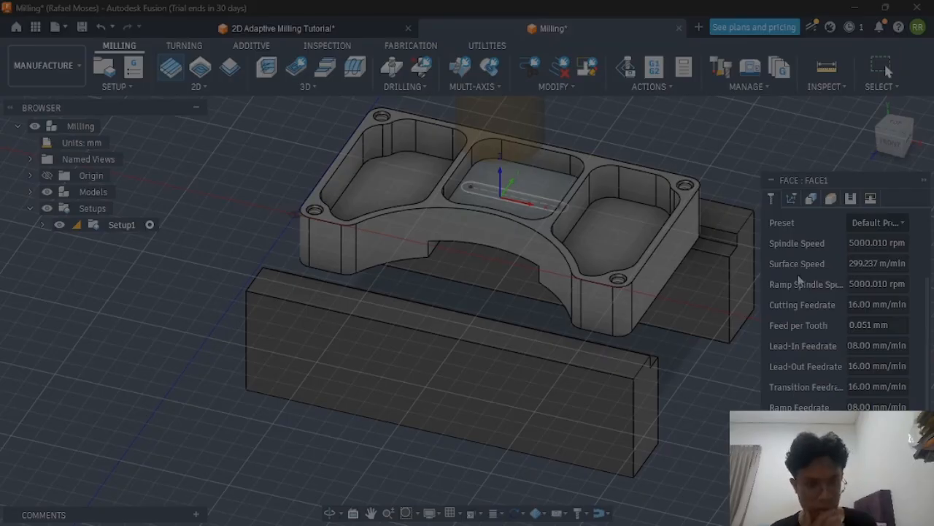
left_click(793, 200)
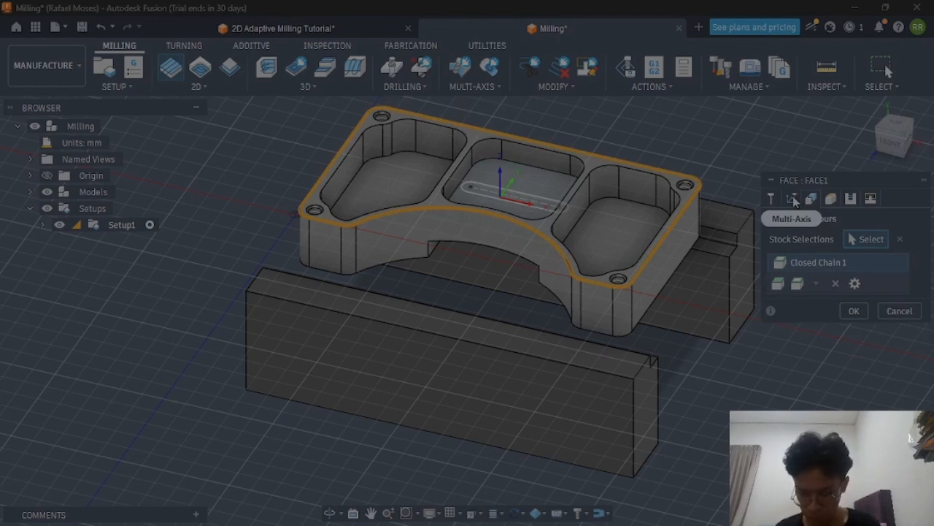
left_click(843, 313)
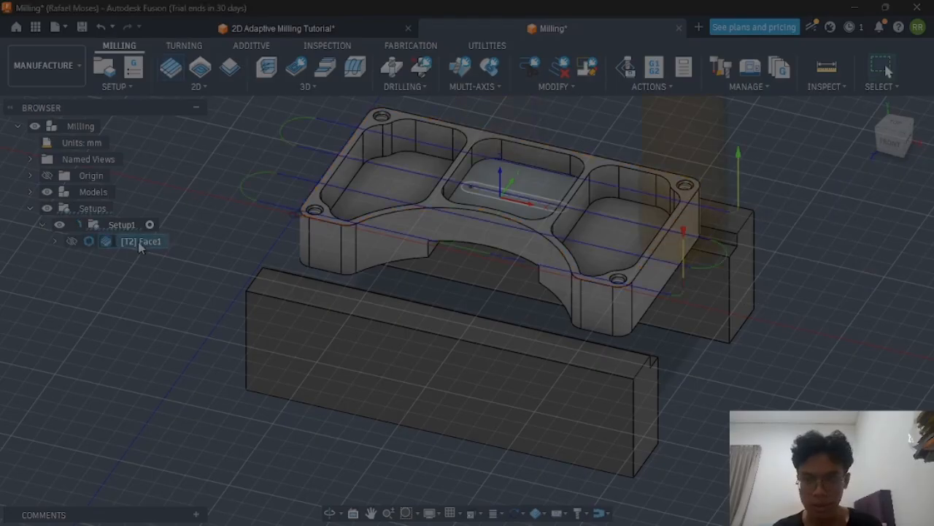
left_click(138, 242)
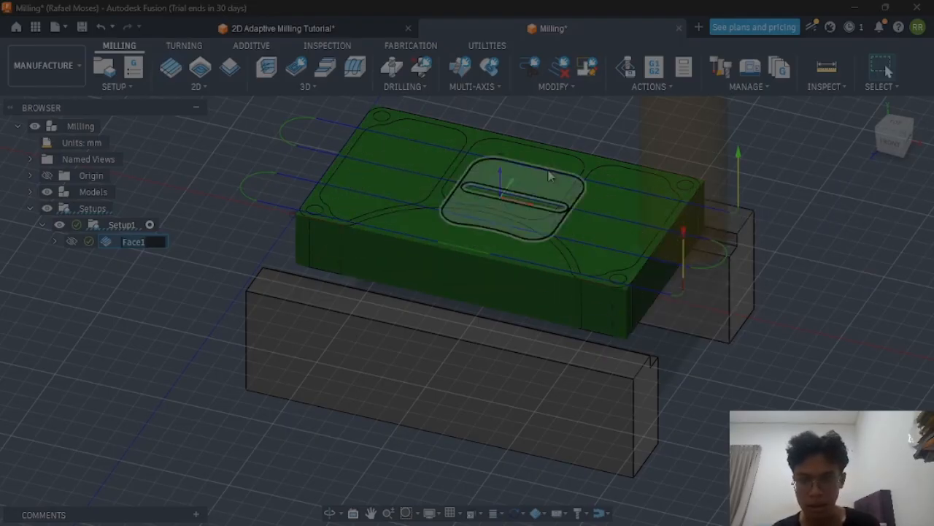
left_click(837, 348)
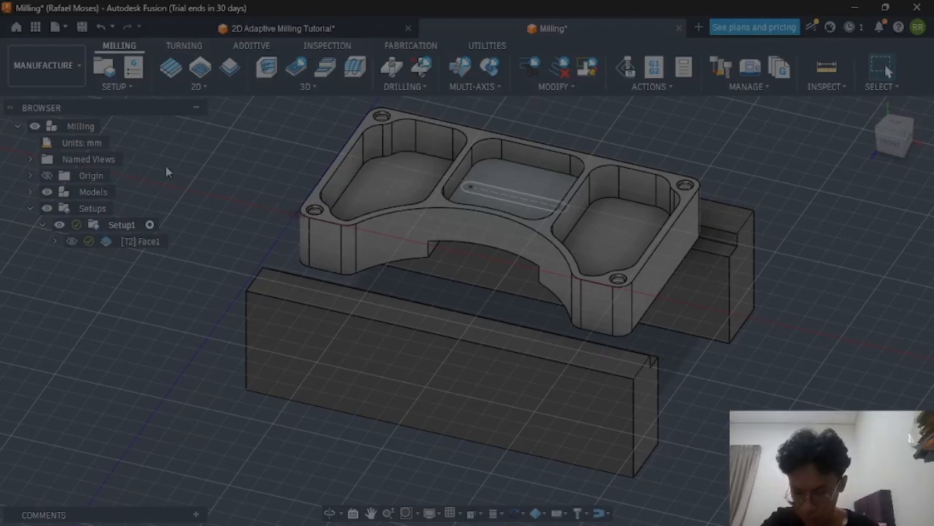
Start a 2D Adaptive Clearing operation using the 1 - Ø1/4" flat end mill from the Milling document
left_click(207, 76)
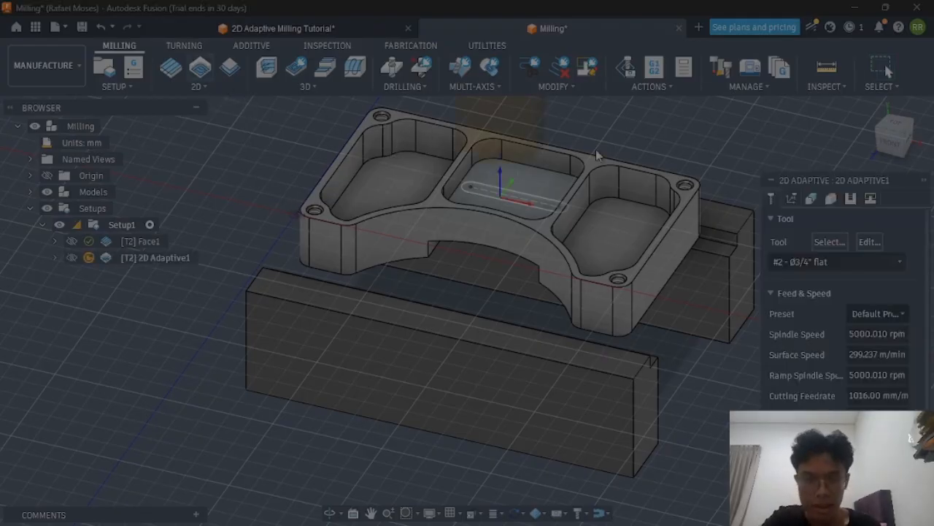
left_click(835, 260)
left_click(830, 281)
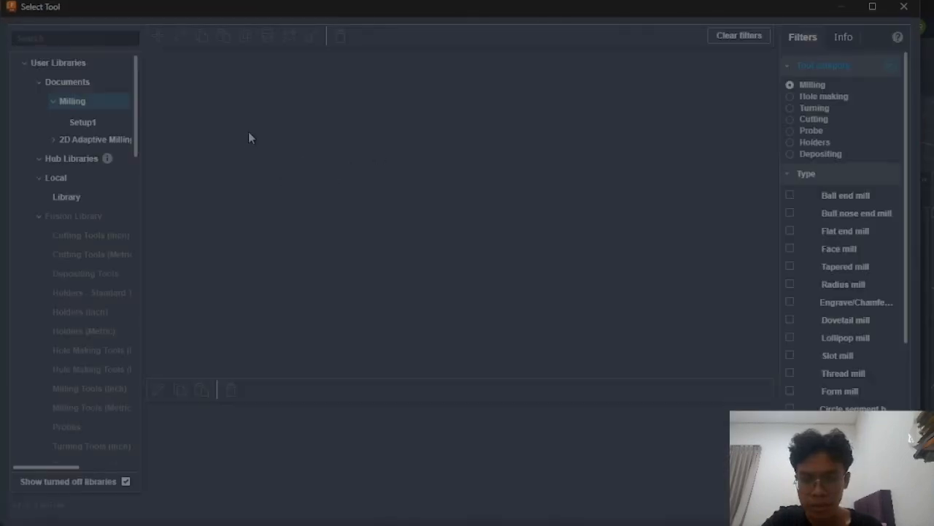
left_click(277, 132)
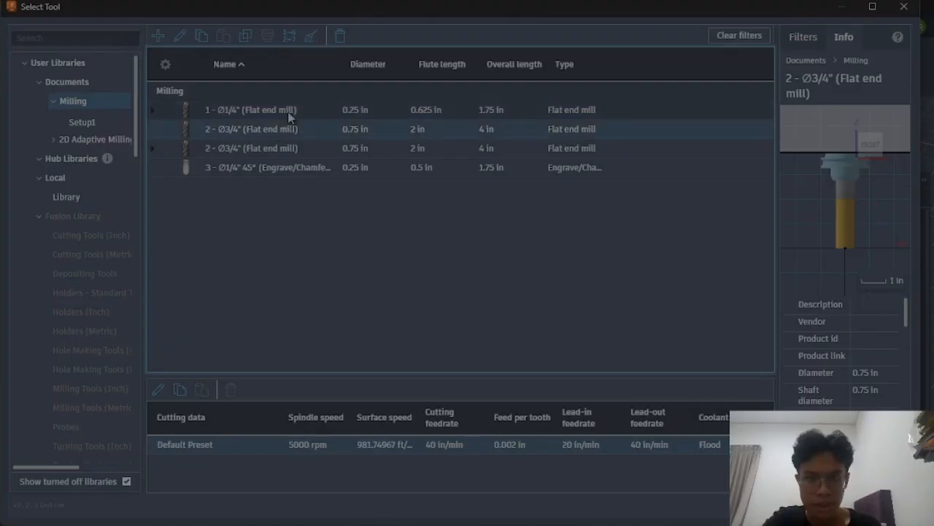
left_click(317, 110)
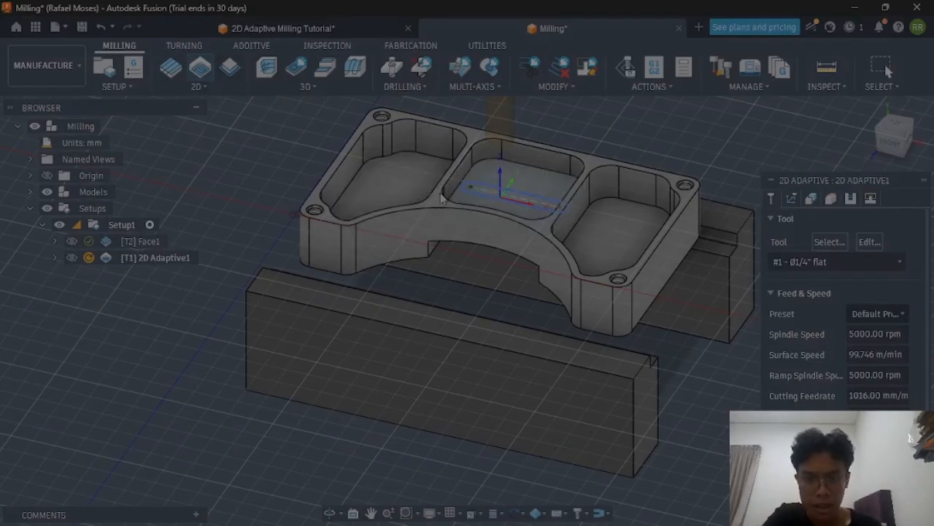
Select the floors of the part's three pockets as the pocket geometry for 2D Adaptive Clearing
left_click(811, 198)
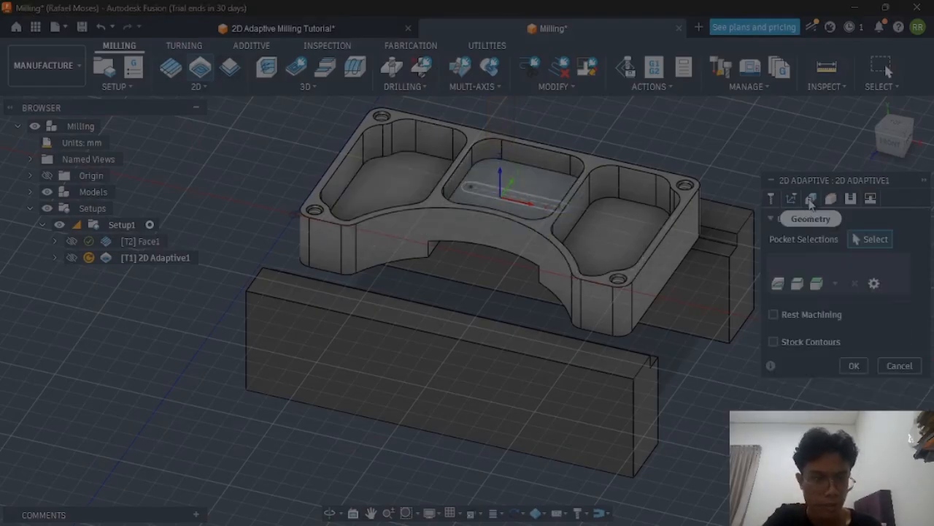
left_click(388, 180)
left_click(542, 187)
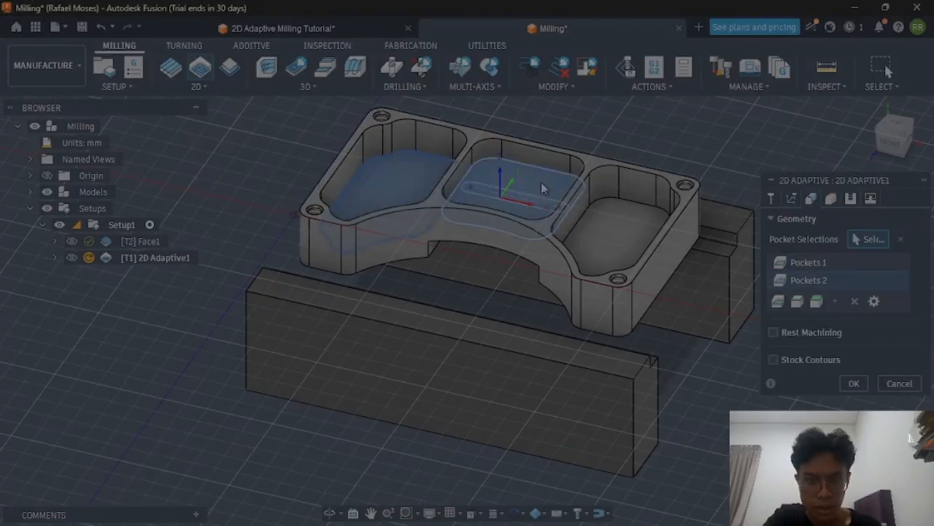
left_click(630, 225)
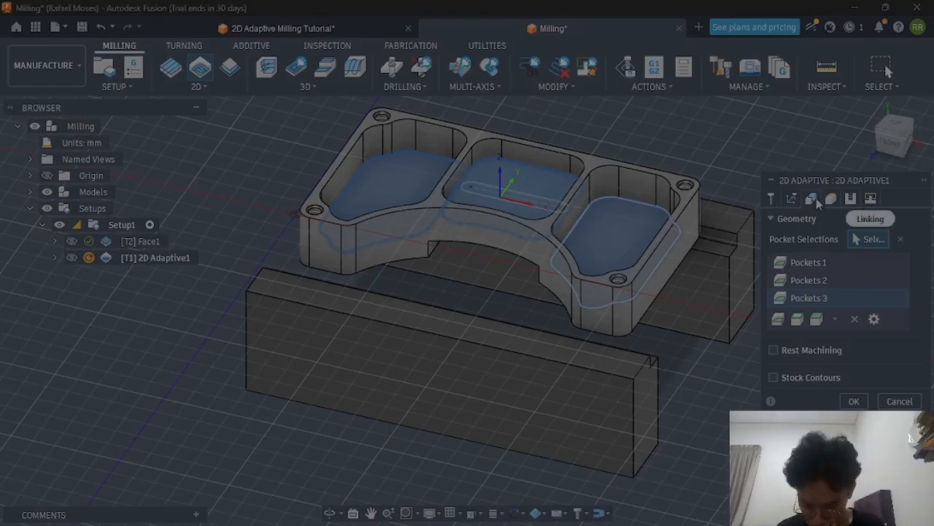
Review the 2D Adaptive operation's linking, pocket selections, heights, and tool feed and speed settings
left_click(793, 200)
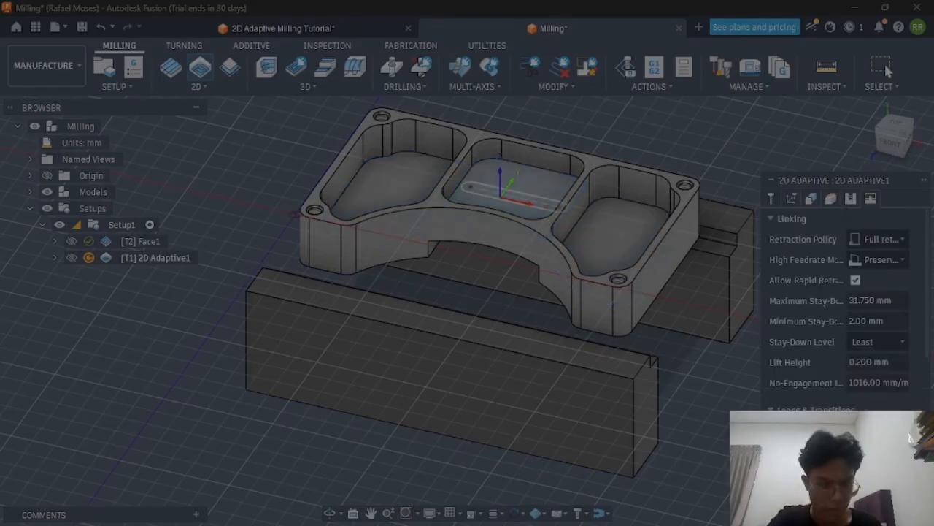
left_click(811, 201)
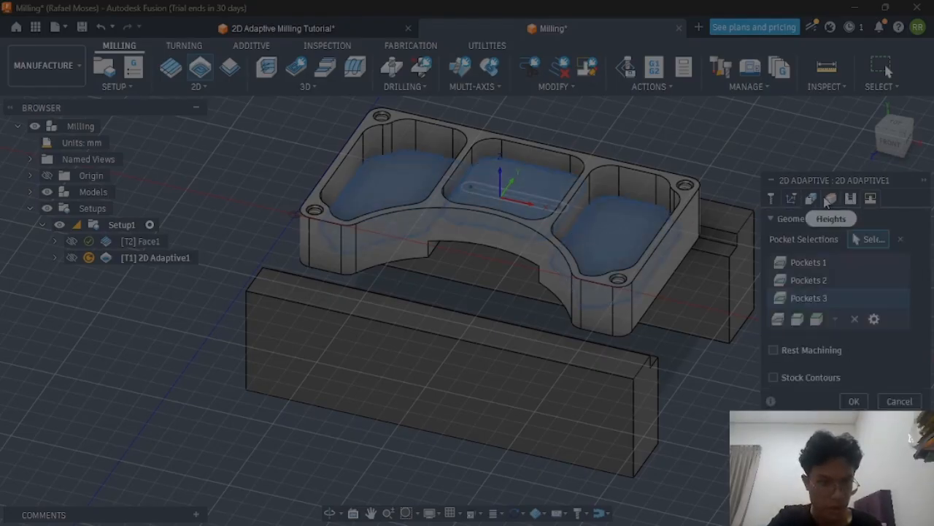
left_click(833, 203)
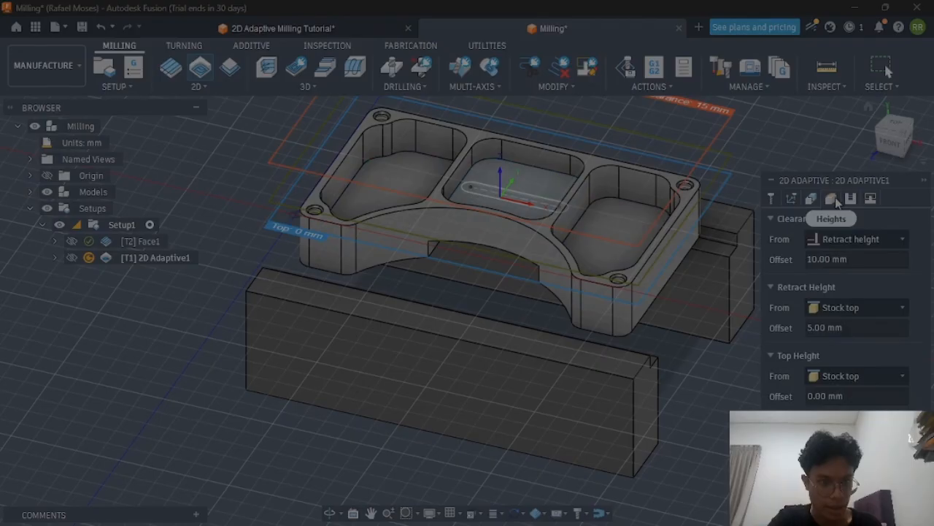
left_click(772, 199)
scroll(910, 438, "down", 4)
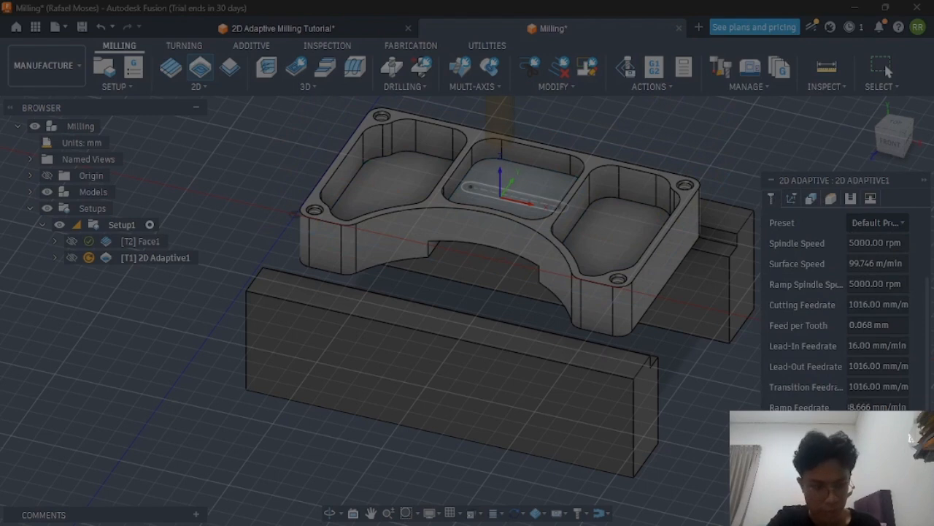
Generate the 2D Adaptive toolpath for the three pockets and inspect it on the part
left_click(885, 65)
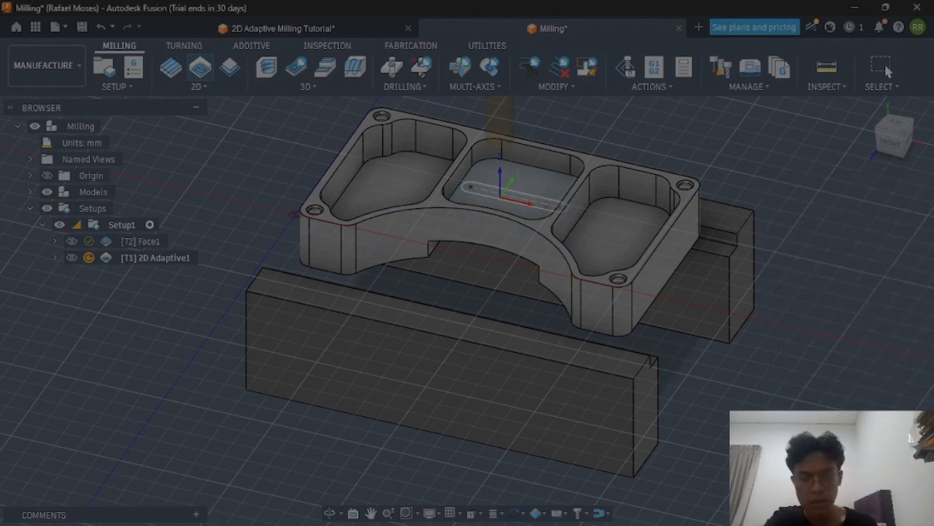
left_click(183, 260)
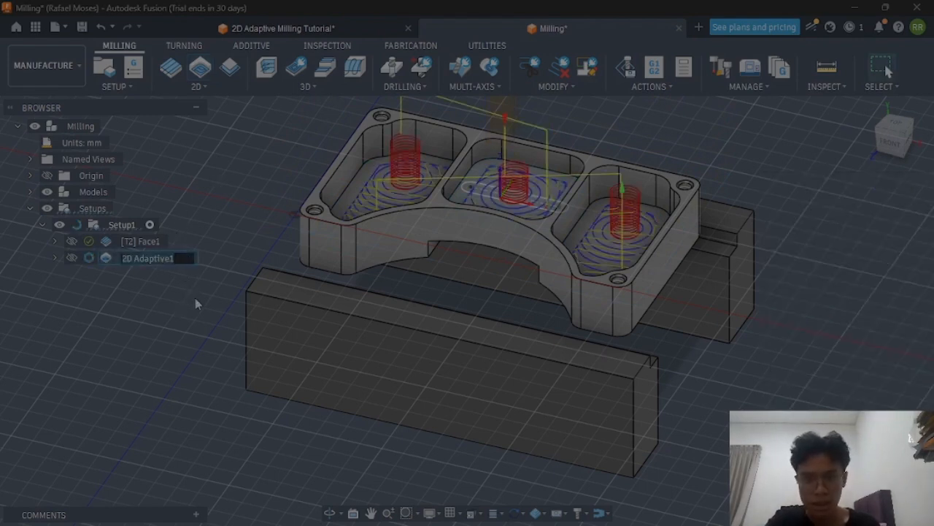
scroll(619, 331, "down", 2)
left_click(194, 261)
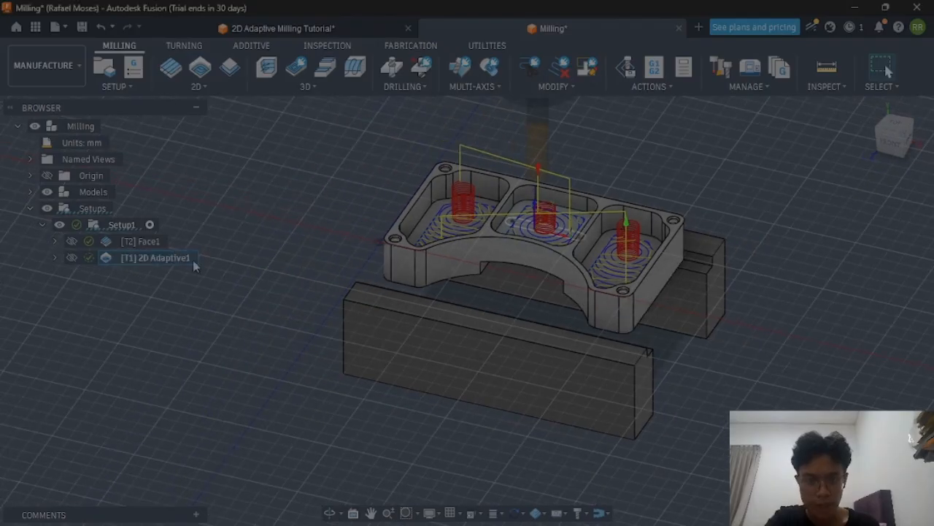
left_click(268, 271)
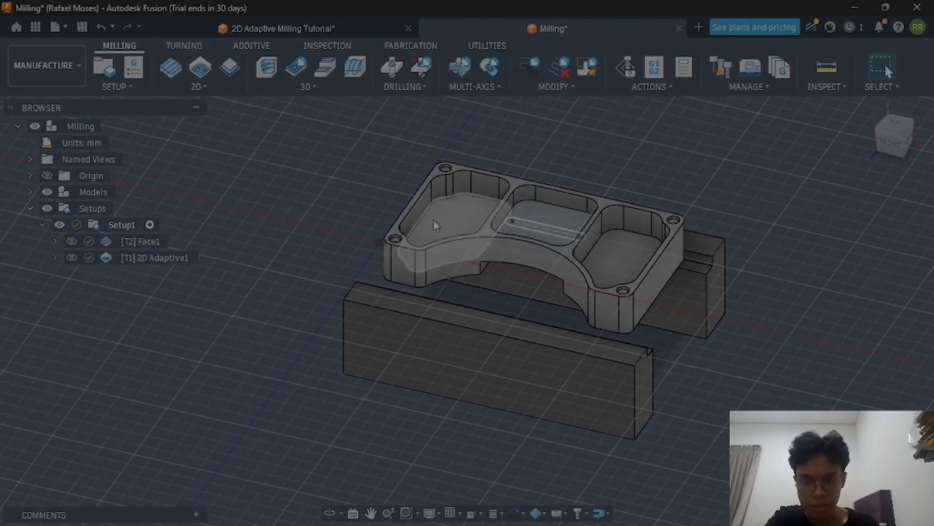
left_click(152, 258)
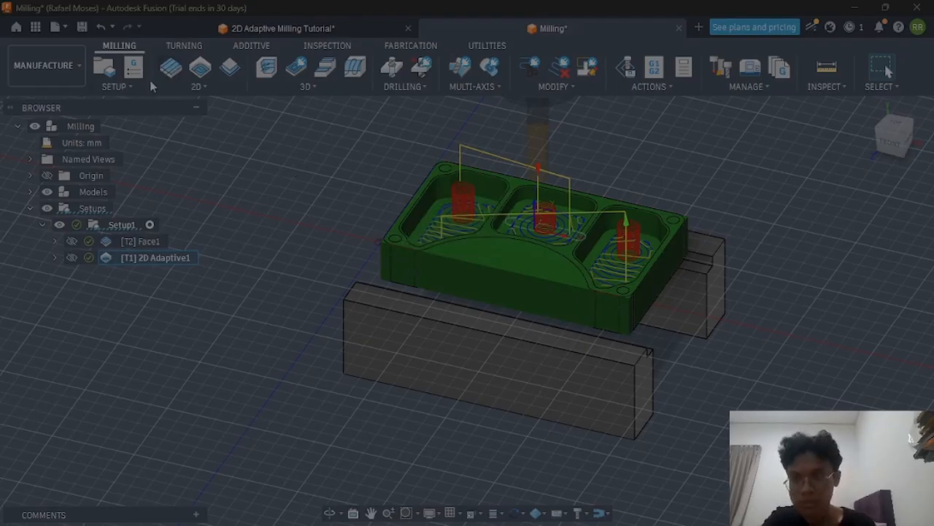
Start a 2D Pocket operation with the #1 - Ø1/4" flat tool, selecting both outer pocket floors and the middle pocket's closed chain
left_click(194, 86)
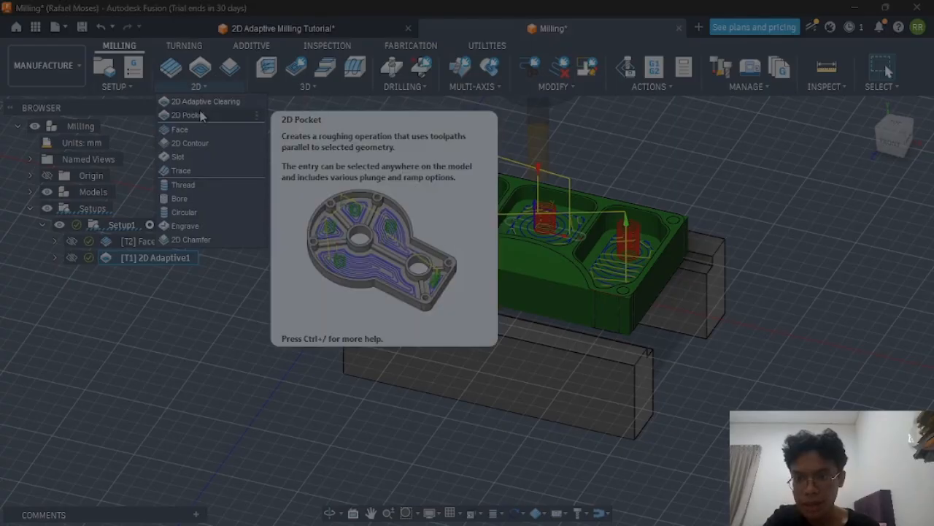
left_click(200, 113)
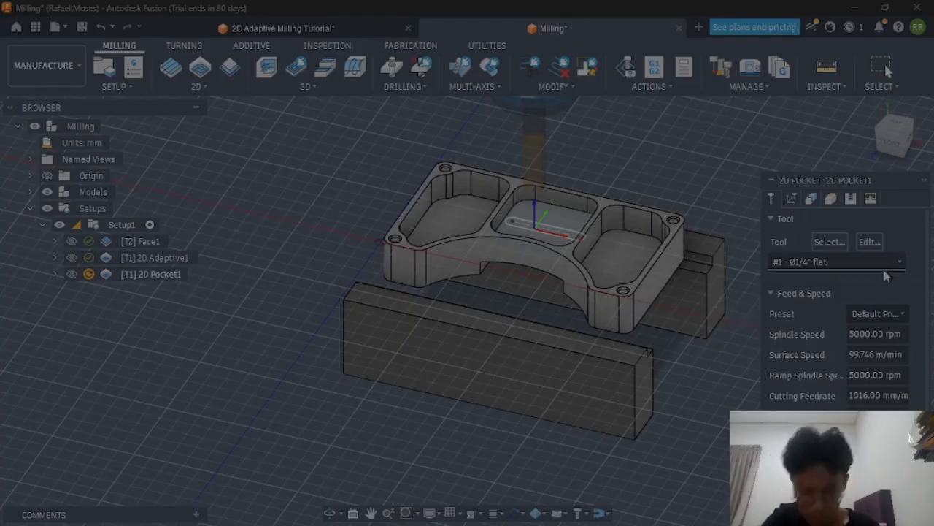
left_click(851, 261)
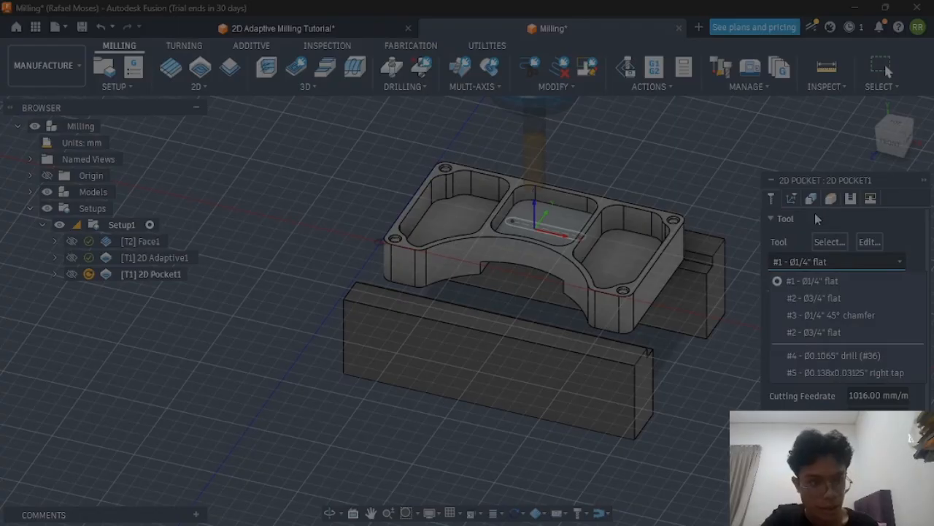
left_click(792, 198)
left_click(455, 228)
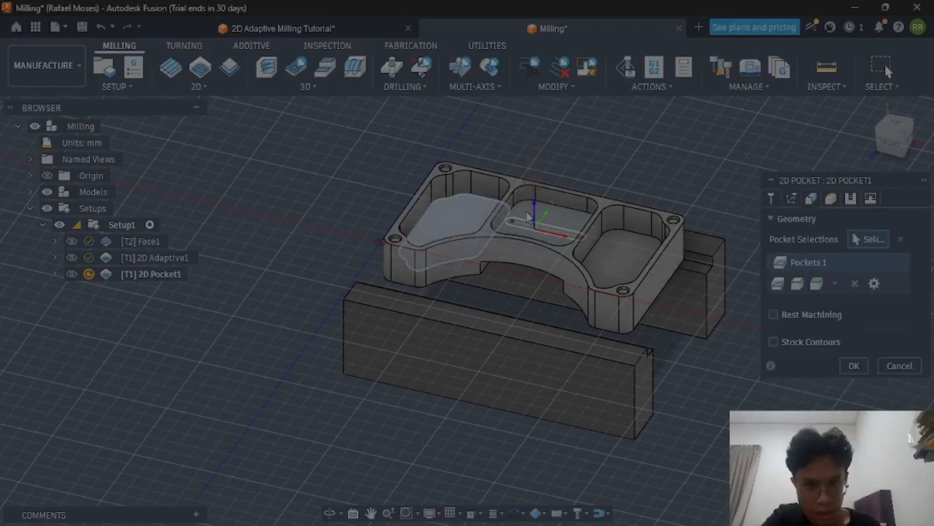
left_click(568, 216)
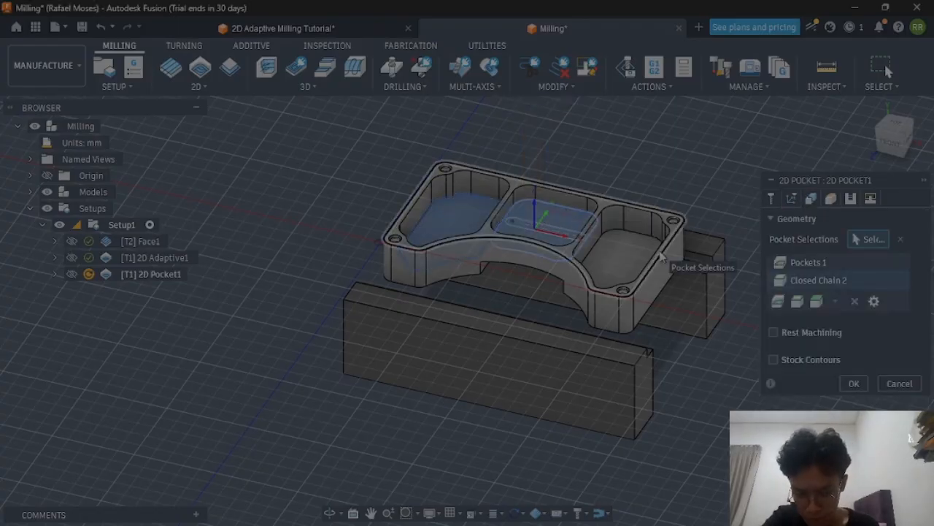
left_click(628, 254)
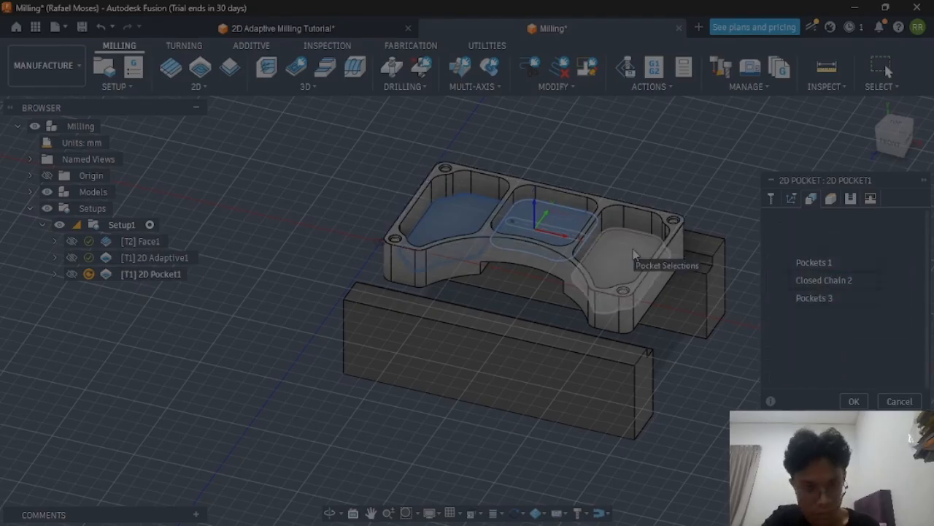
Check the 2D Pocket operation's heights and enable Finishing Passes in its pass settings
left_click(831, 199)
scroll(848, 229, "down", 10)
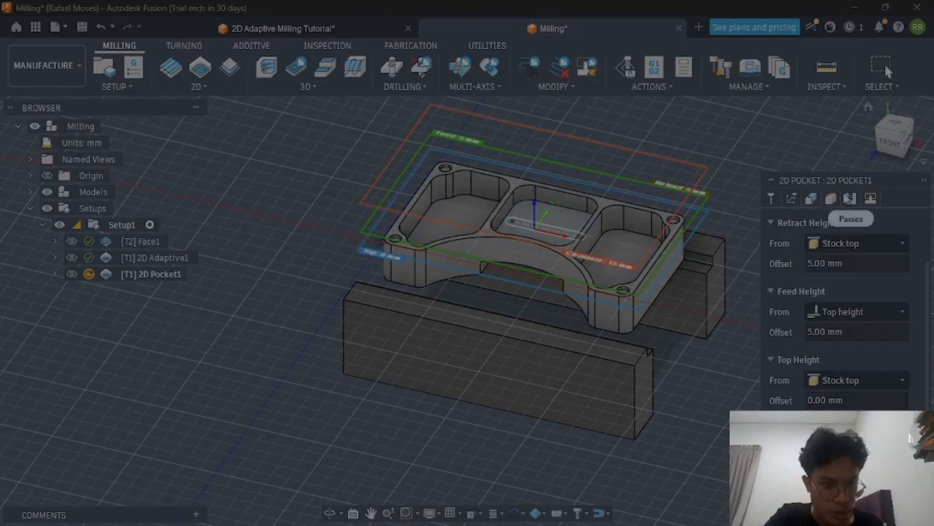
scroll(811, 319, "down", 2)
scroll(781, 358, "up", 2)
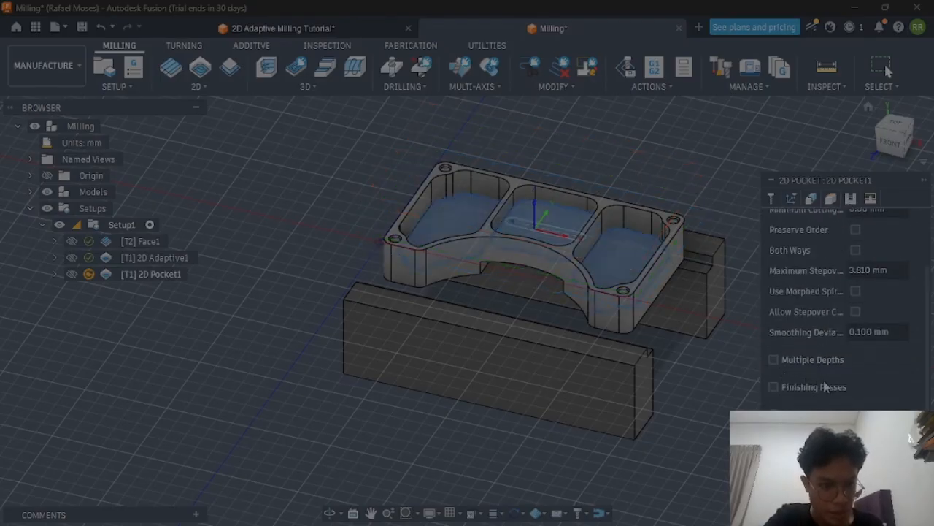
left_click(774, 386)
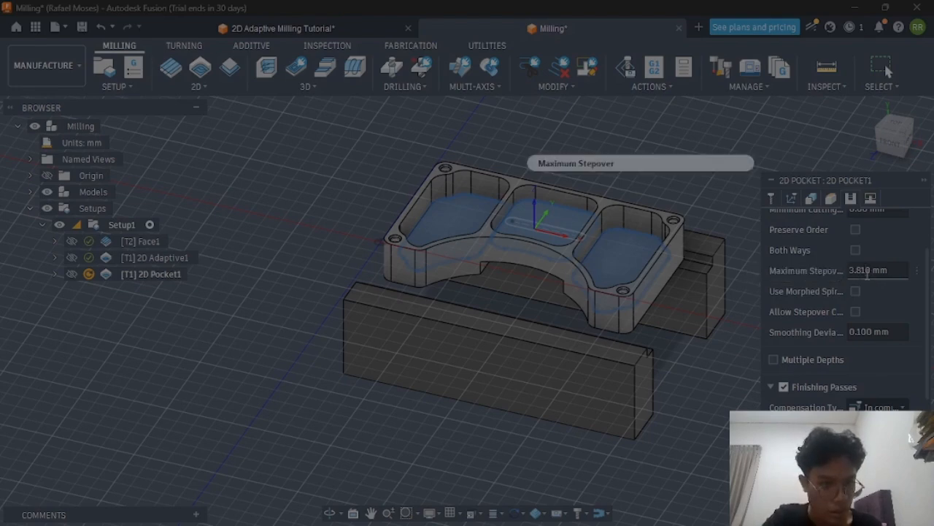
Set the 2D Pocket's maximum stepover to 3.175 mm and generate the toolpath
left_click(867, 271)
key("BackSpace")
key("BackSpace")
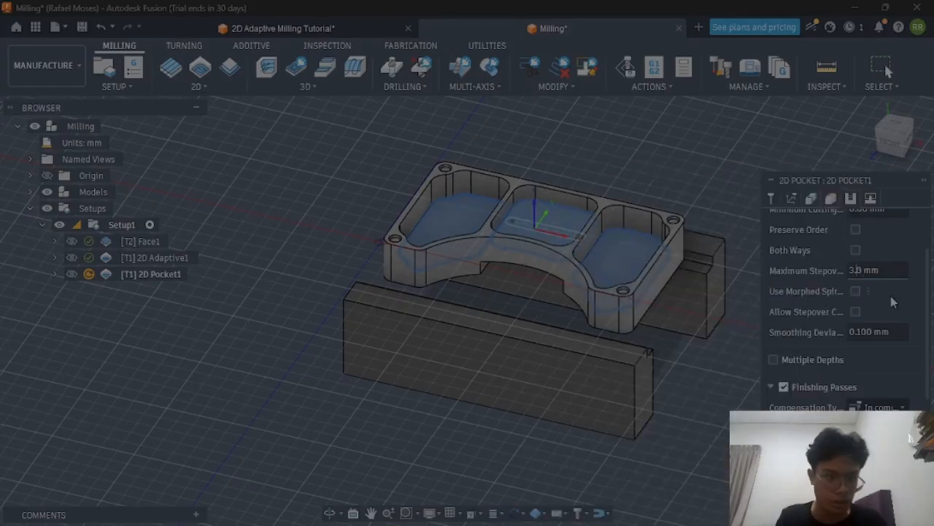
key("BackSpace")
type("175")
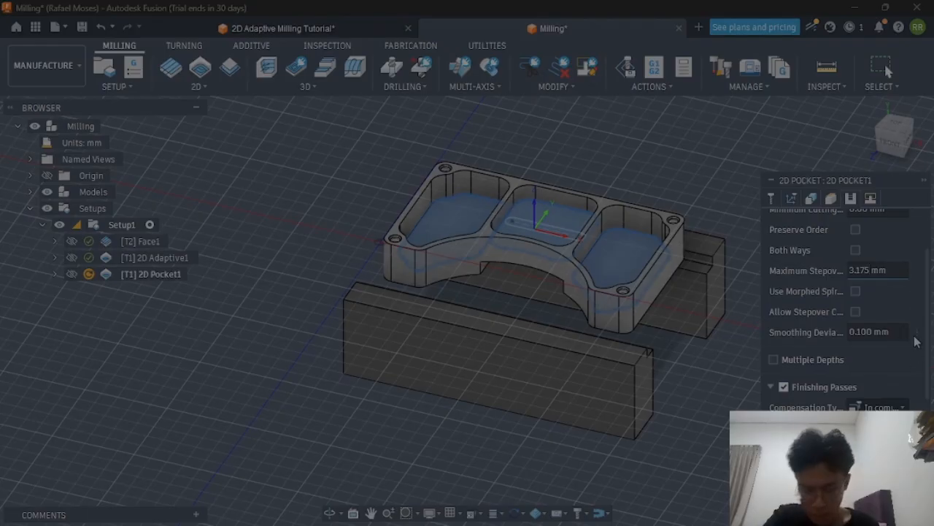
scroll(886, 360, "down", 3)
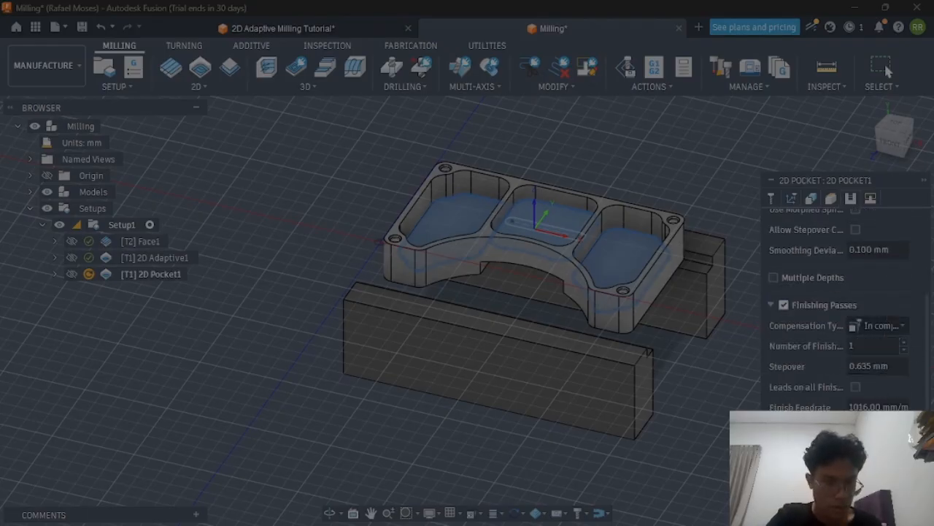
key("Return")
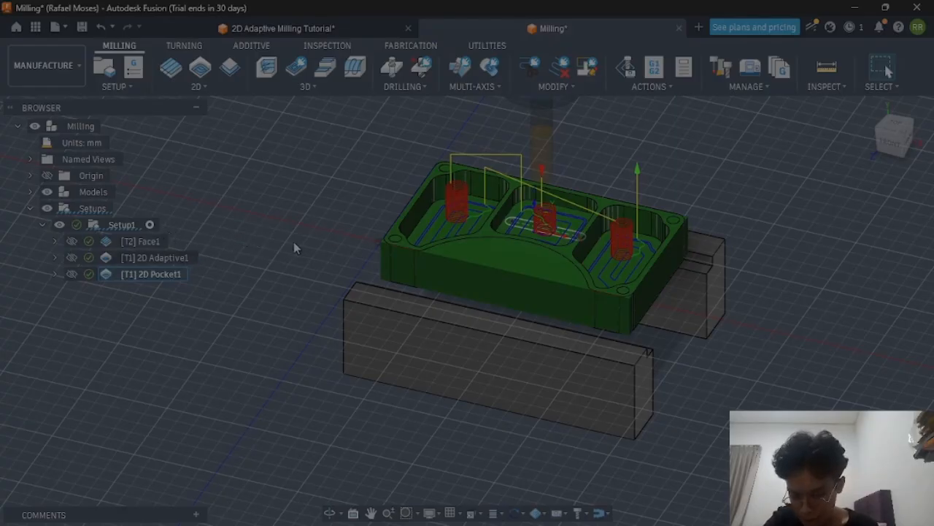
Start a second 2D Adaptive Clearing operation with the #1 - Ø1/4" flat tool, selecting the closed chain around the part's outer top edge
left_click(200, 86)
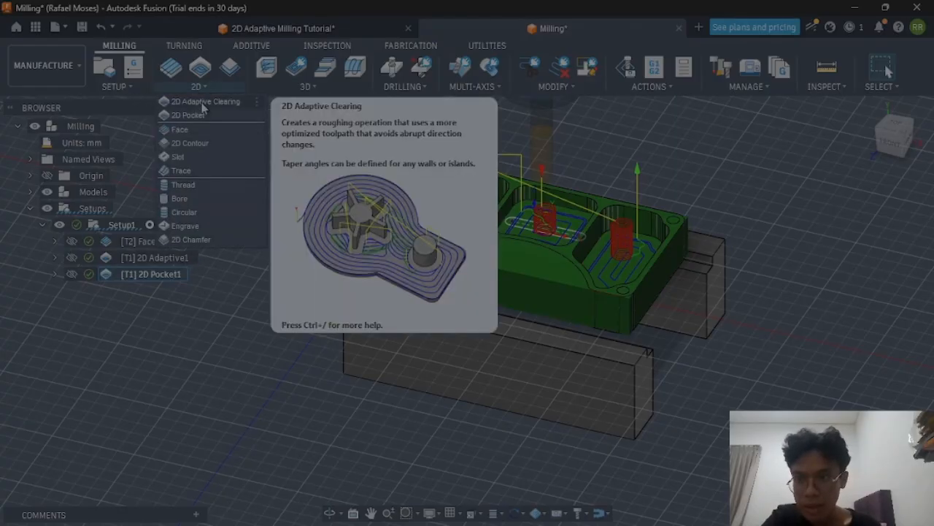
key("Escape")
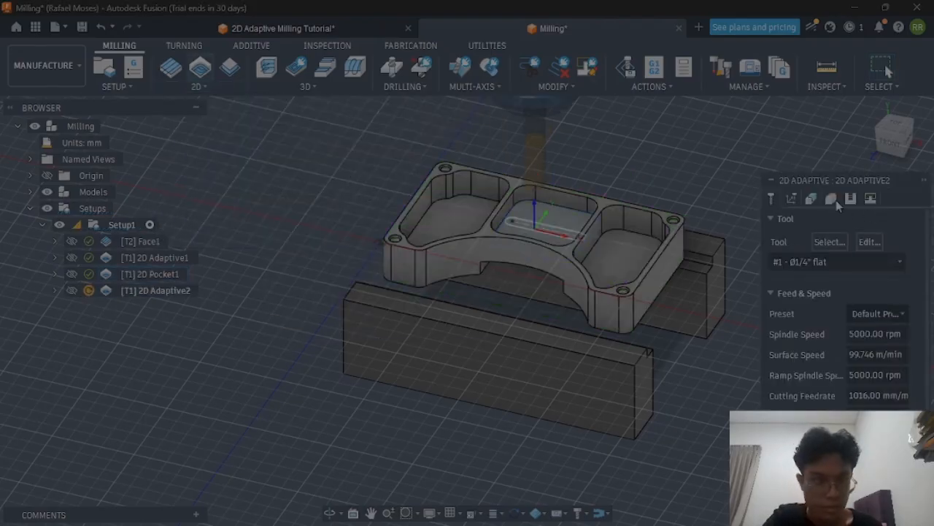
left_click(811, 199)
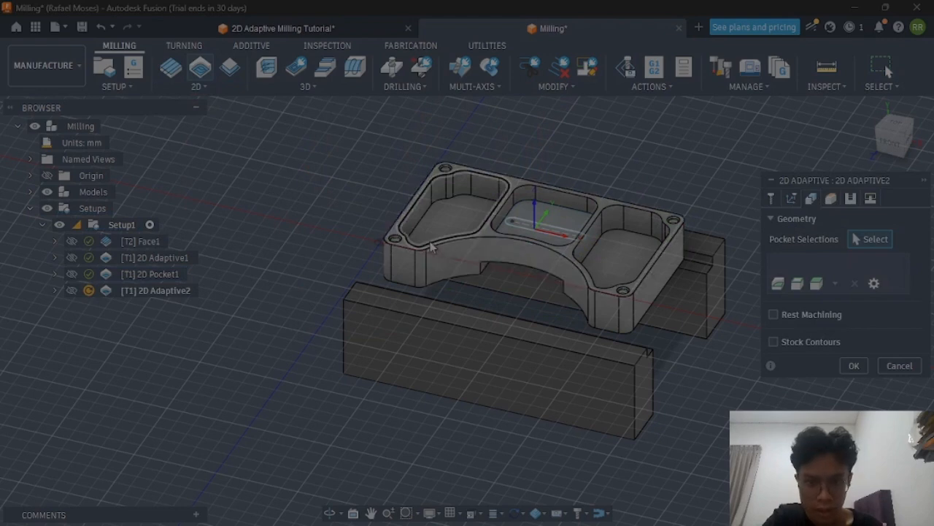
left_click(411, 253)
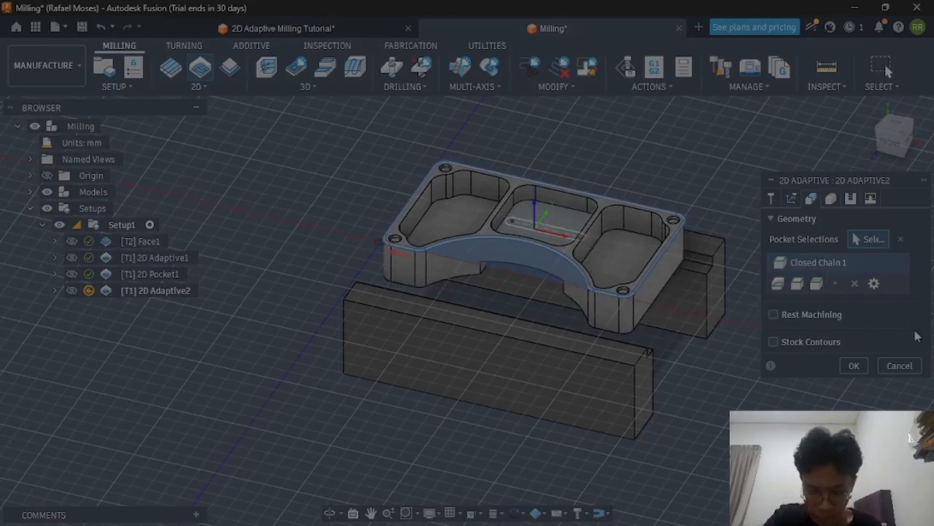
Set the 2D Adaptive's bottom height at the part's underside and generate the outer clearing toolpath
left_click(831, 198)
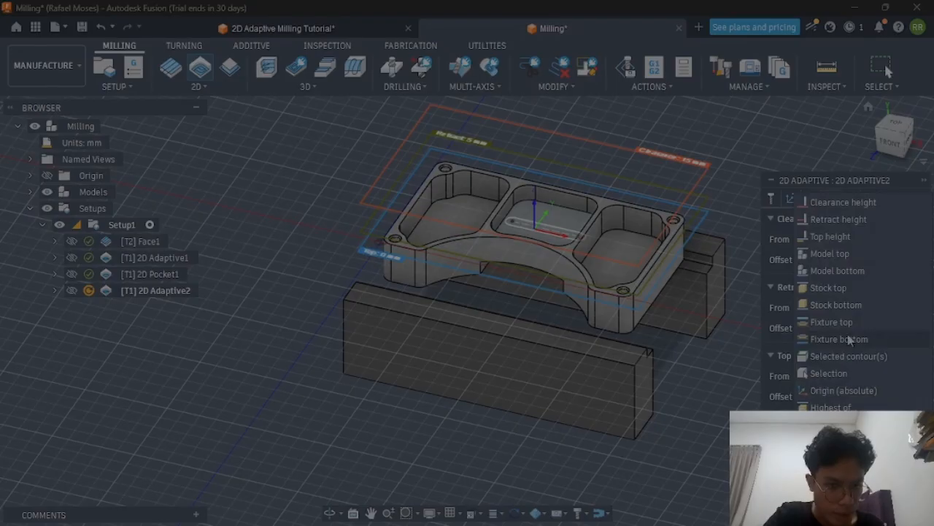
left_click(848, 286)
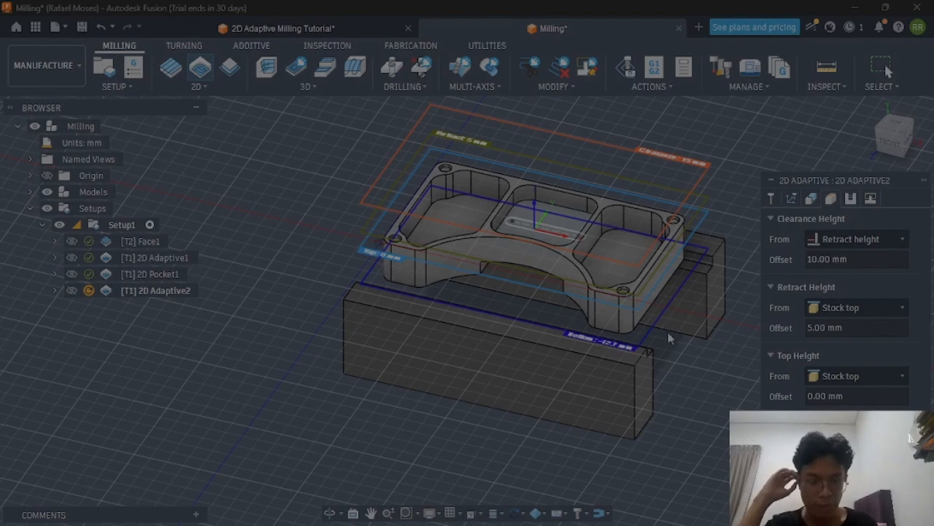
key("Return")
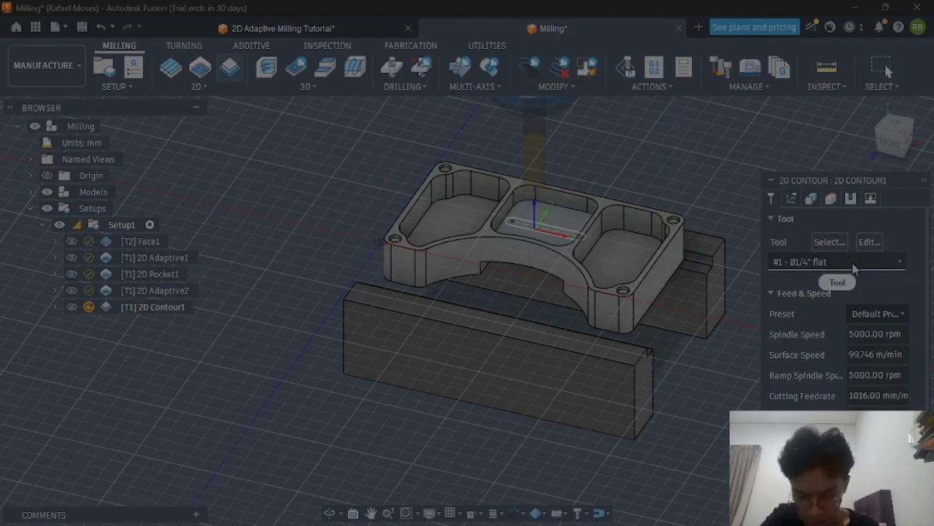
Set up a 2D Contour with the #1 - Ø1/4" flat tool along the part's outer top edge, with its bottom height at the underside
left_click(791, 198)
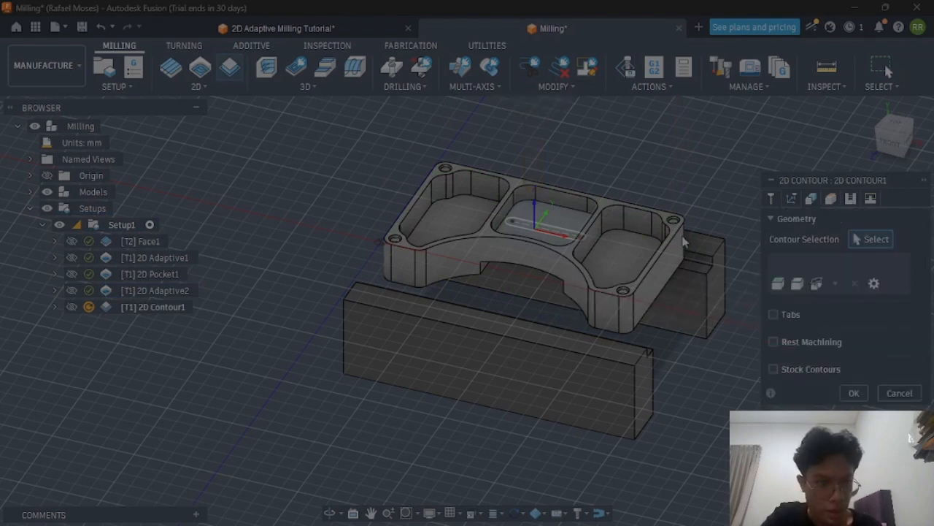
left_click(450, 246)
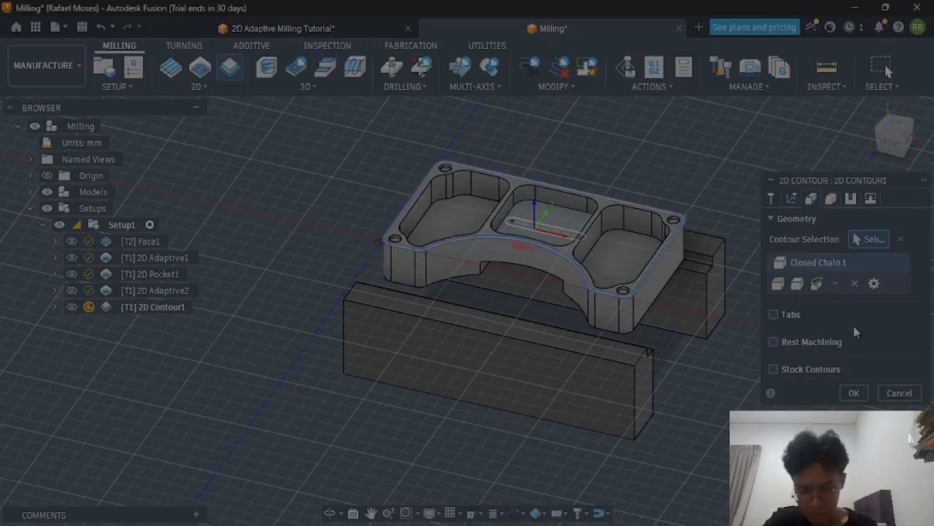
left_click(830, 202)
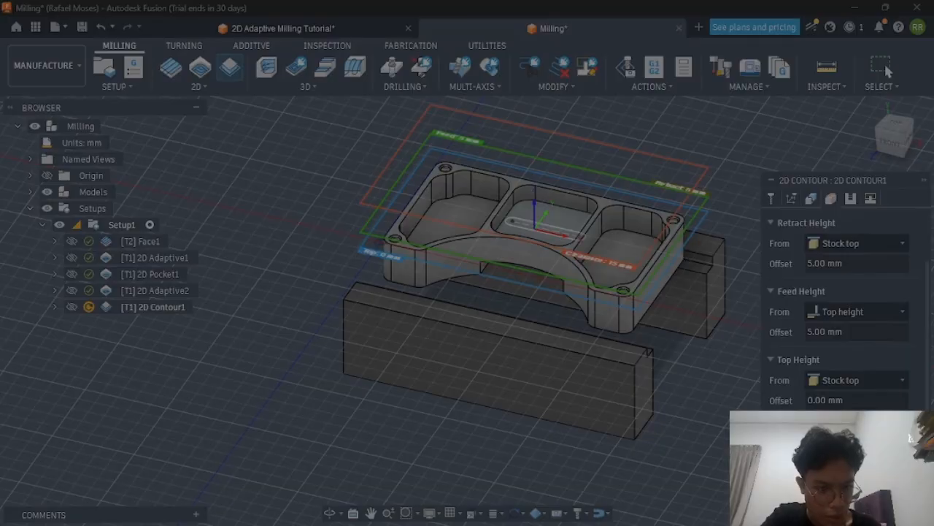
left_click(839, 379)
left_click(837, 276)
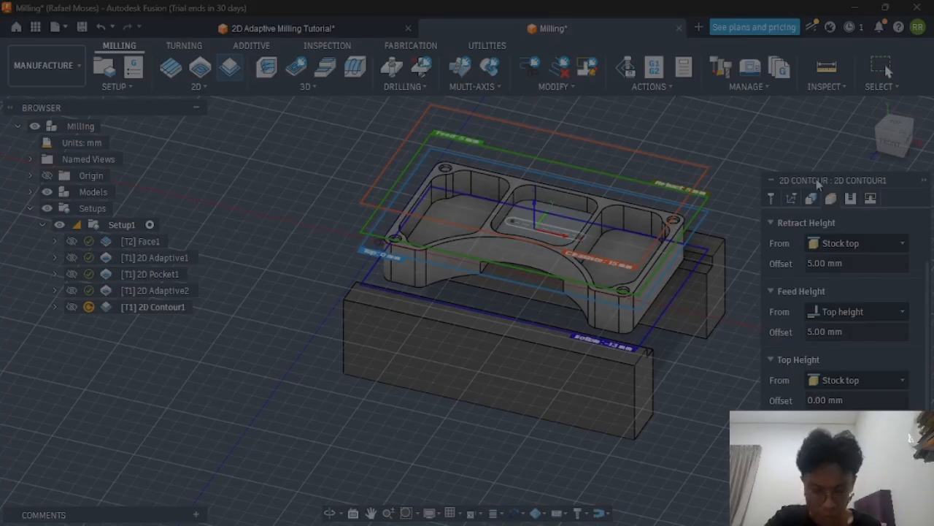
Review the 2D Contour's pass and linking settings, including leads and transitions and the High Feedrate Mode options
left_click(847, 200)
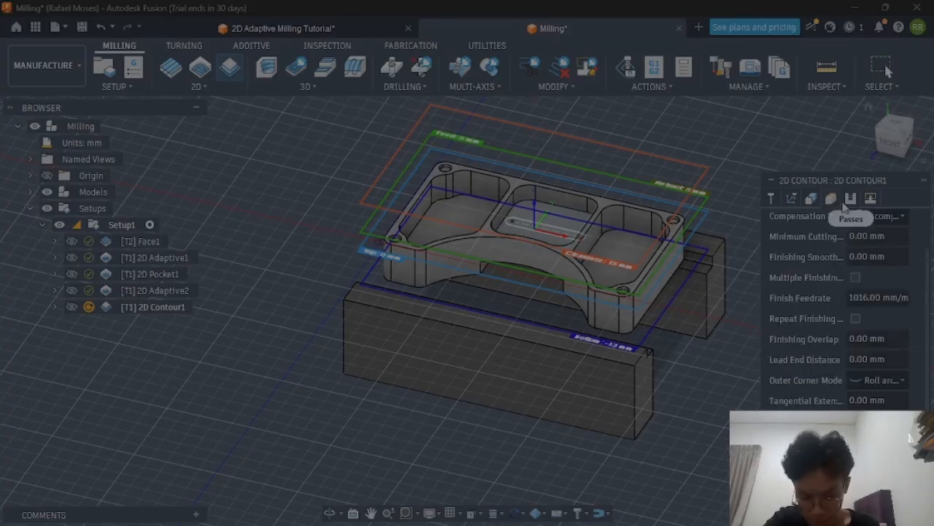
scroll(831, 262, "up", 2)
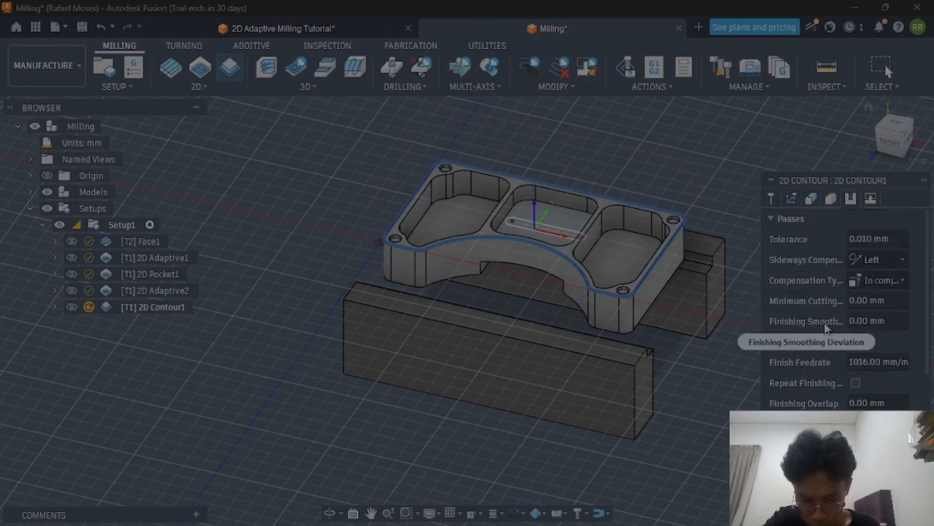
left_click(867, 198)
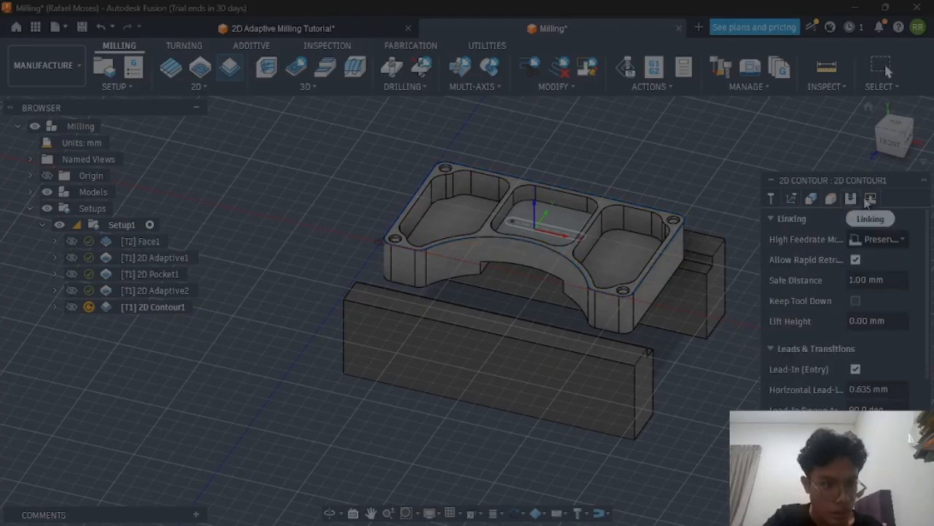
scroll(824, 336, "down", 1)
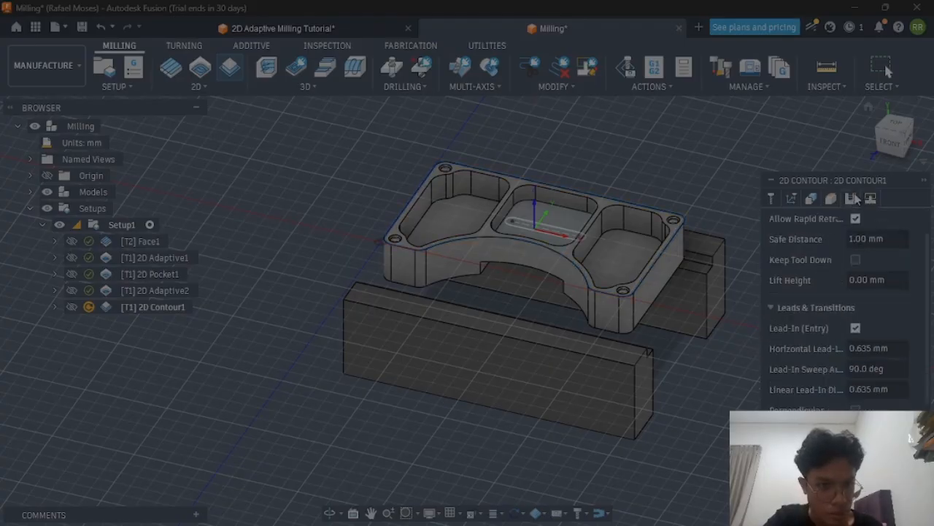
left_click(851, 199)
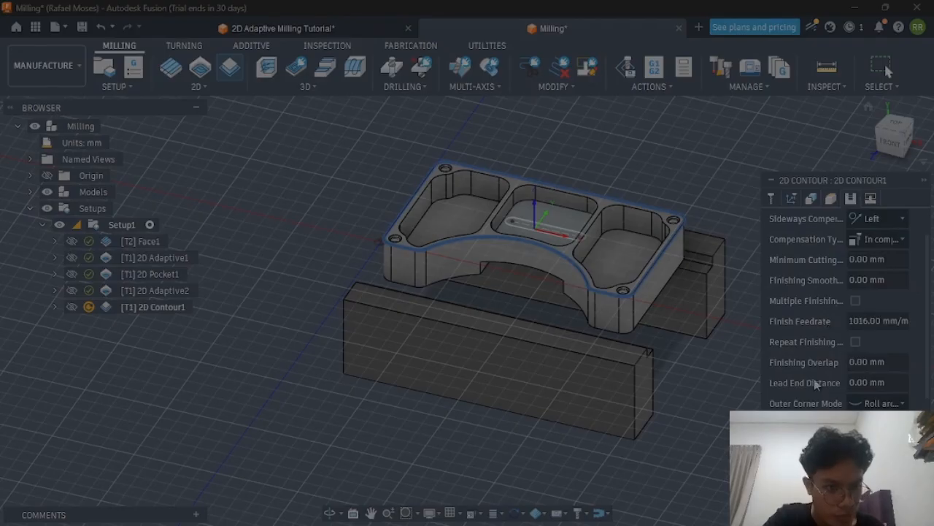
scroll(823, 390, "down", 2)
scroll(822, 392, "up", 3)
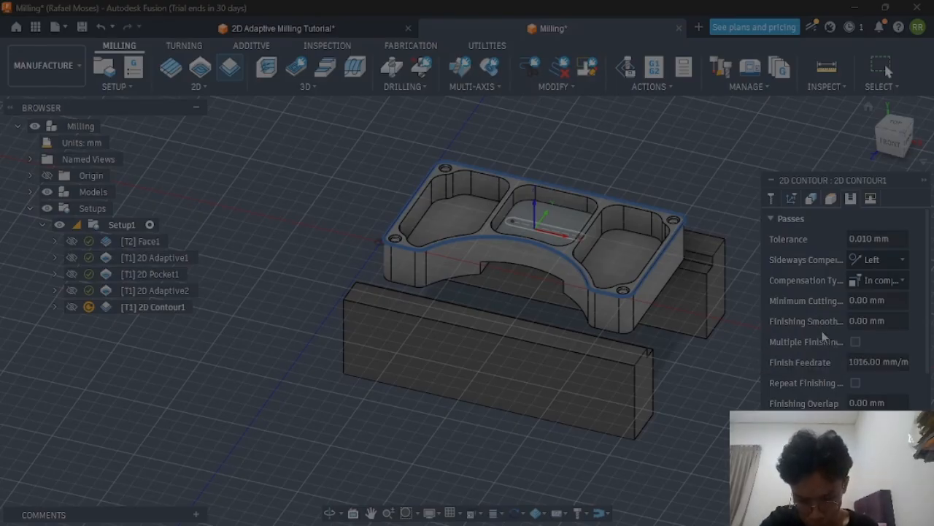
scroll(833, 314, "down", 5)
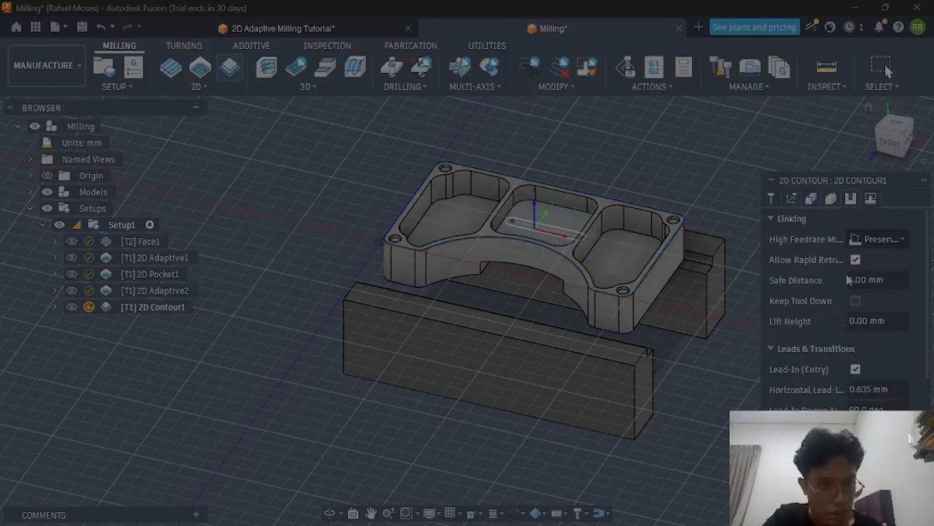
scroll(825, 343, "down", 2)
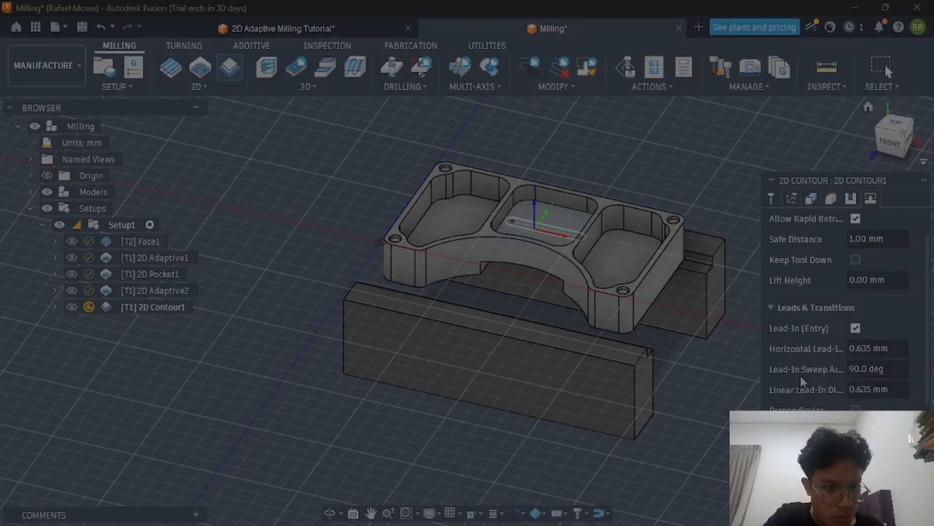
scroll(814, 391, "down", 6)
scroll(810, 329, "up", 8)
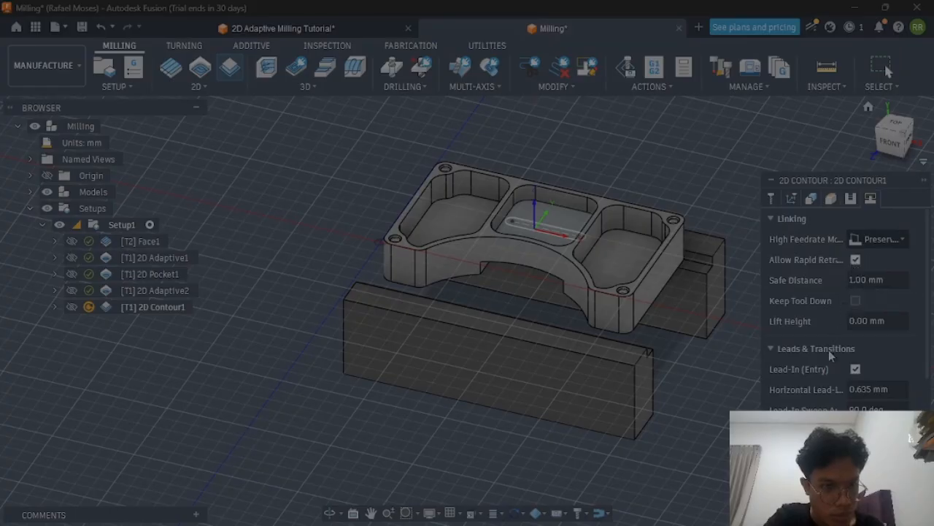
scroll(831, 381, "down", 4)
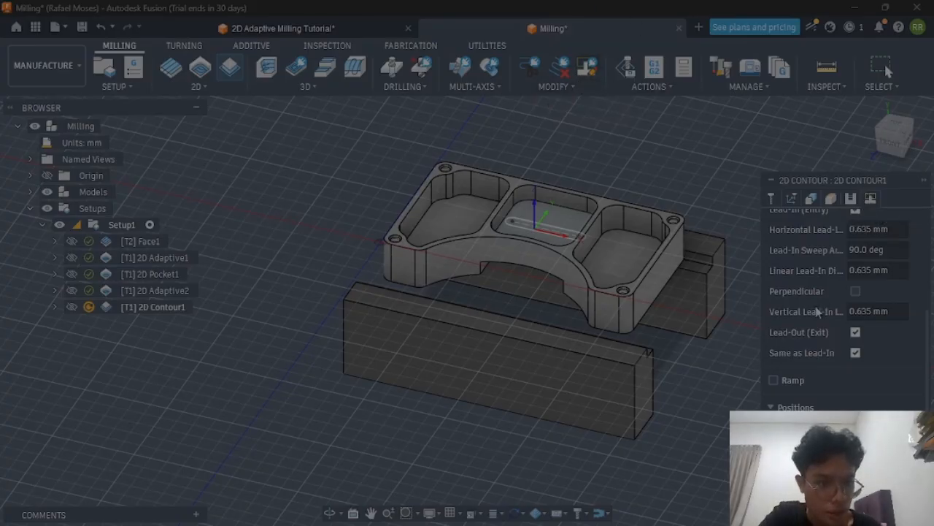
left_click(870, 198)
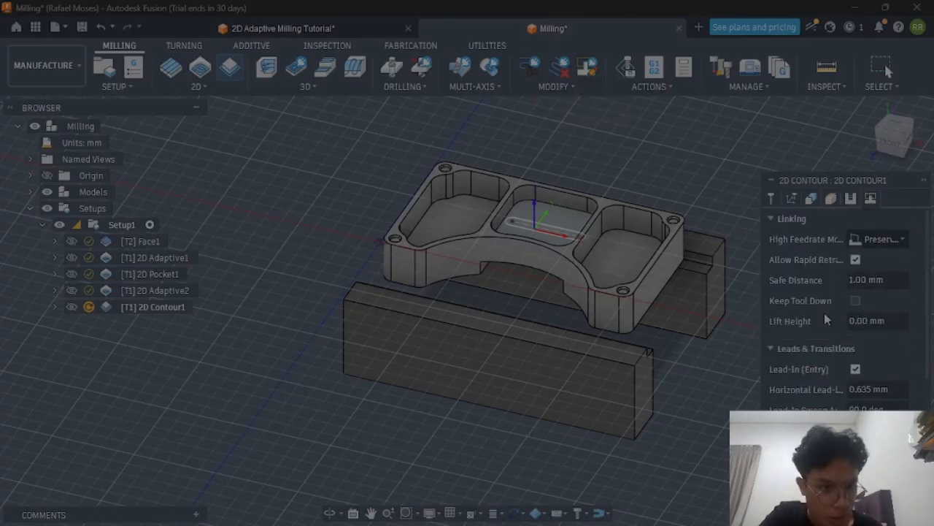
left_click(883, 241)
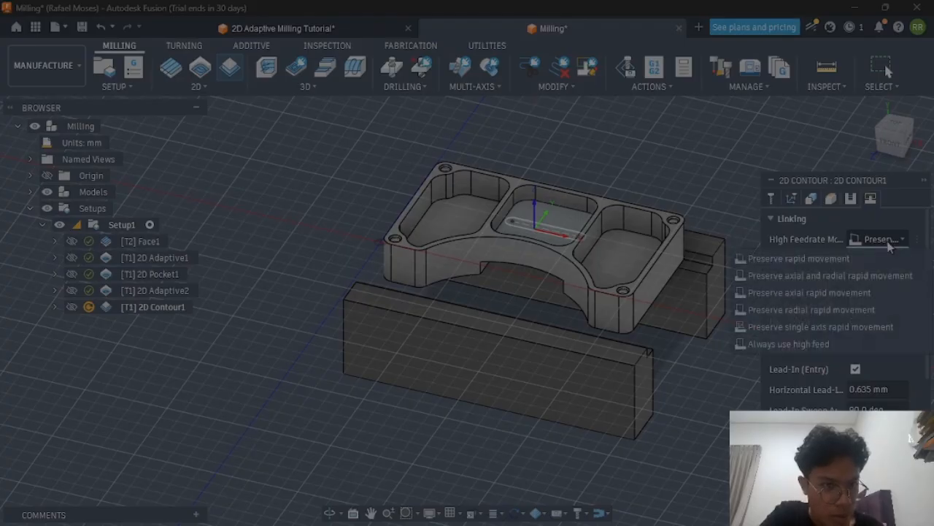
left_click(890, 245)
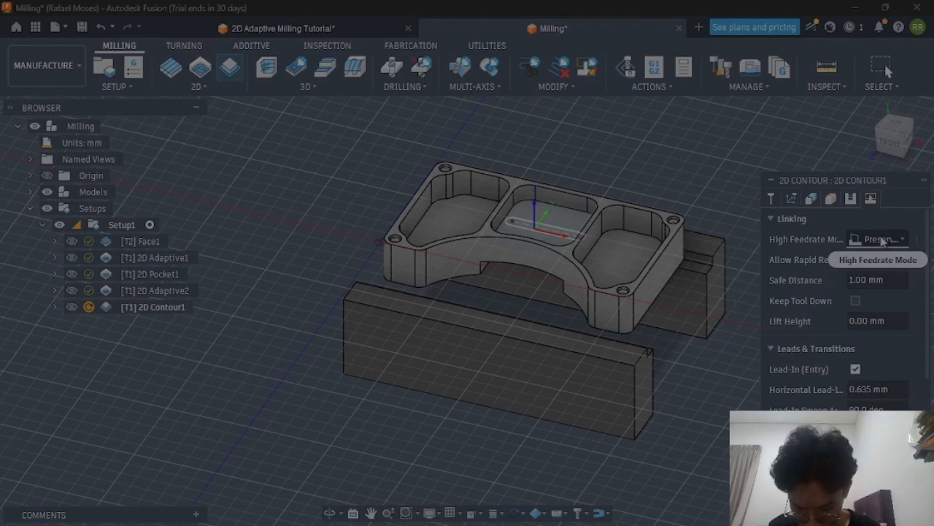
Enable Keep Tool Down for the 2D Contour with a maximum stay-down distance of 31.75 mm and generate the toolpath
mouse_move(883, 240)
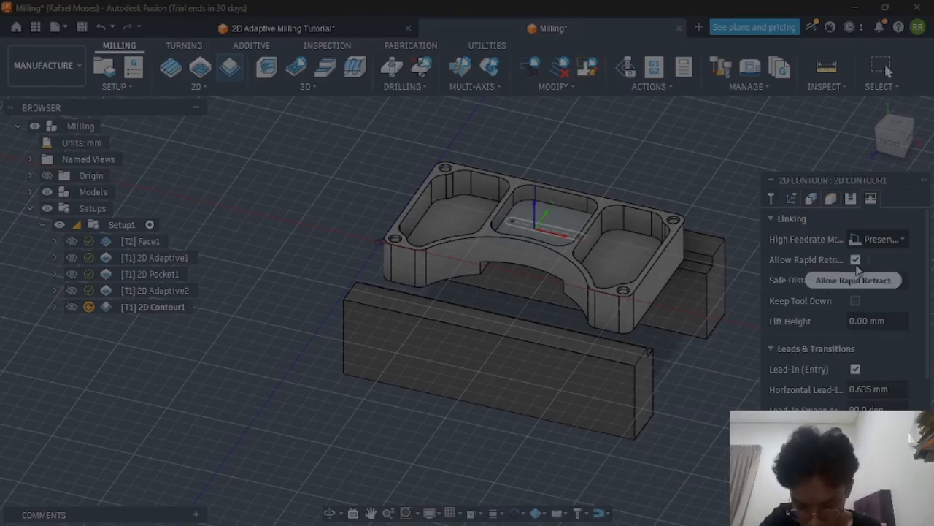
left_click(855, 302)
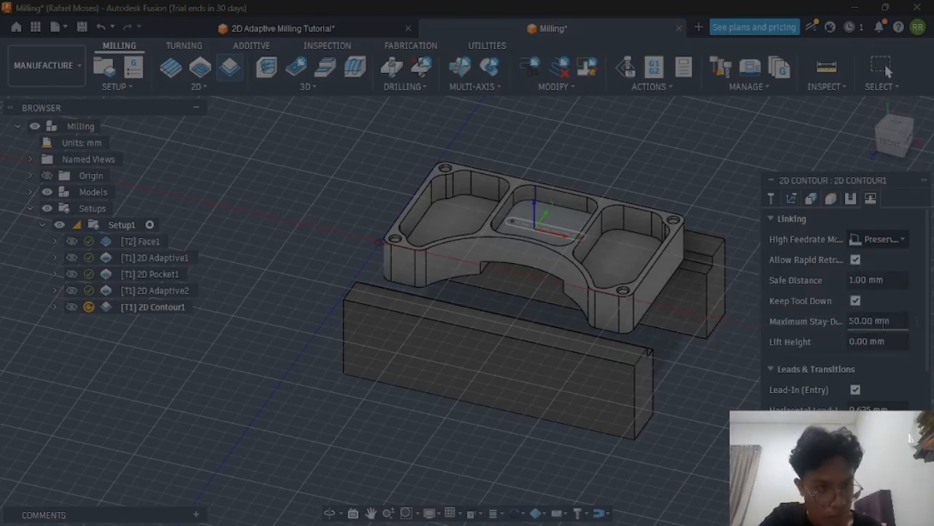
double_click(862, 321)
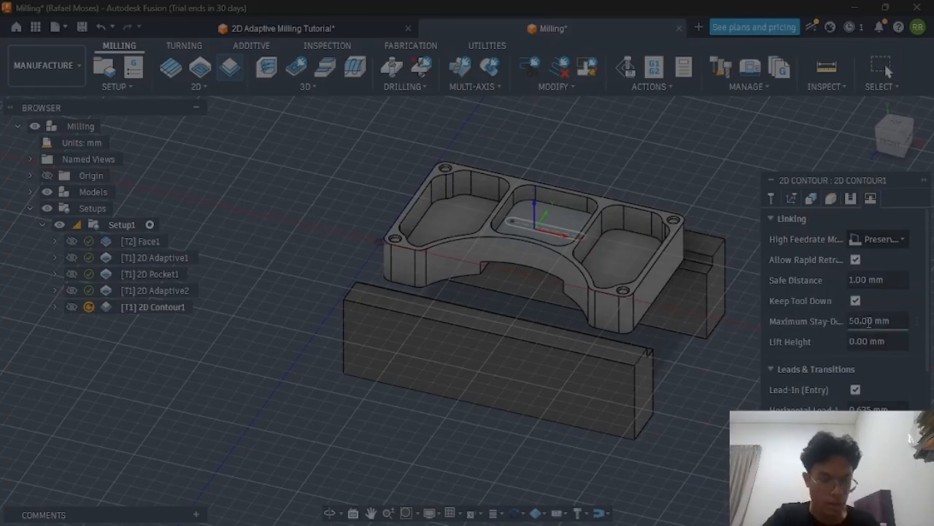
type("31")
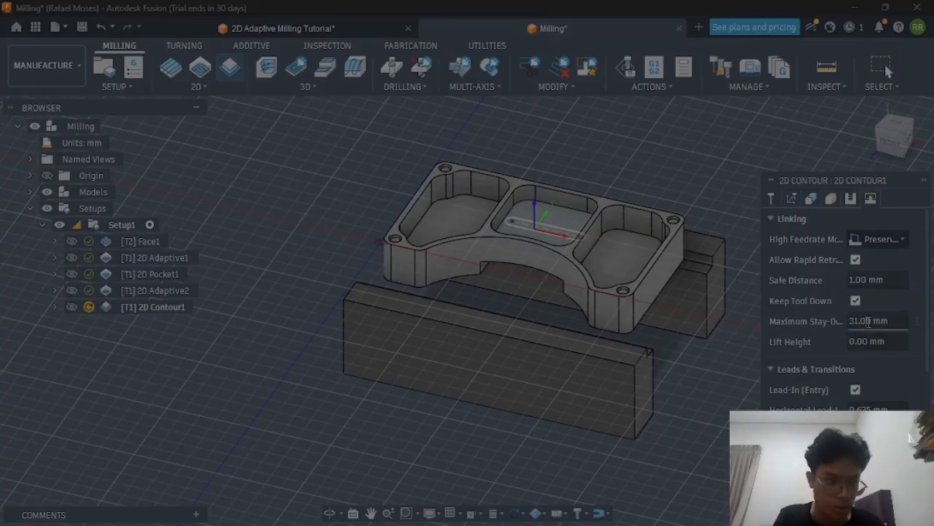
type(".75")
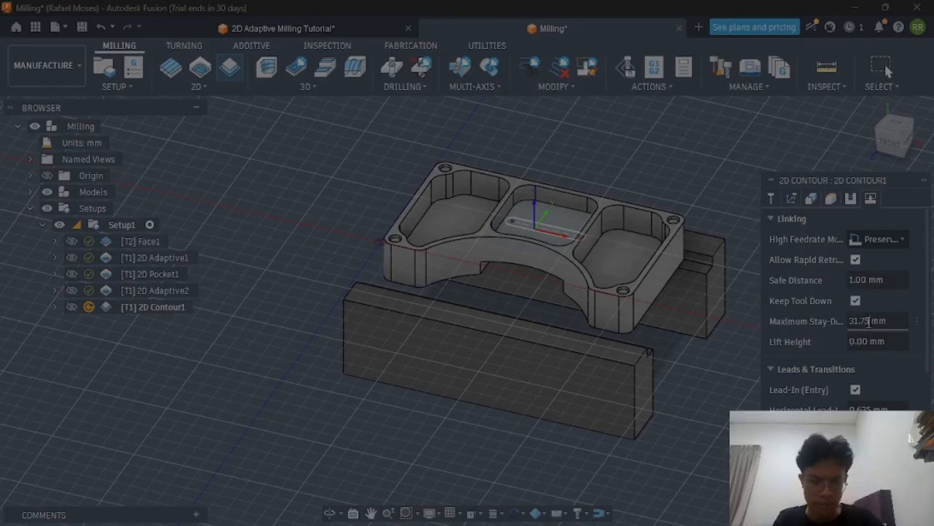
scroll(818, 371, "down", 5)
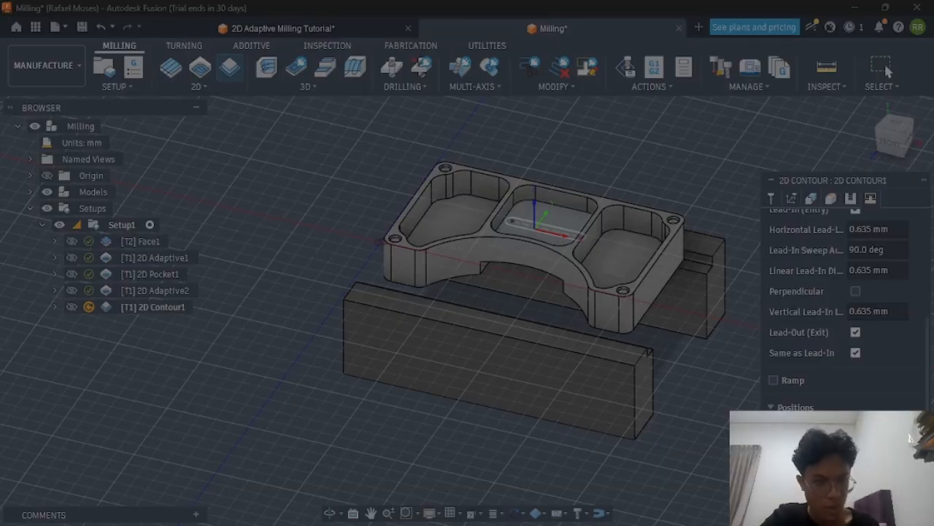
left_click(870, 491)
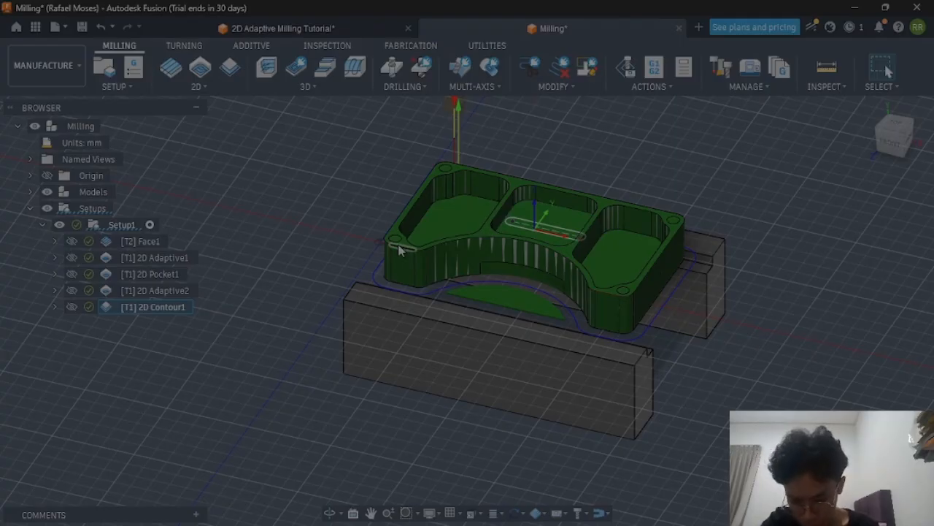
Start a second 2D Contour operation and assign it the #3 - Ø1/4" 45° chamfer tool from the Milling document library
left_click(230, 68)
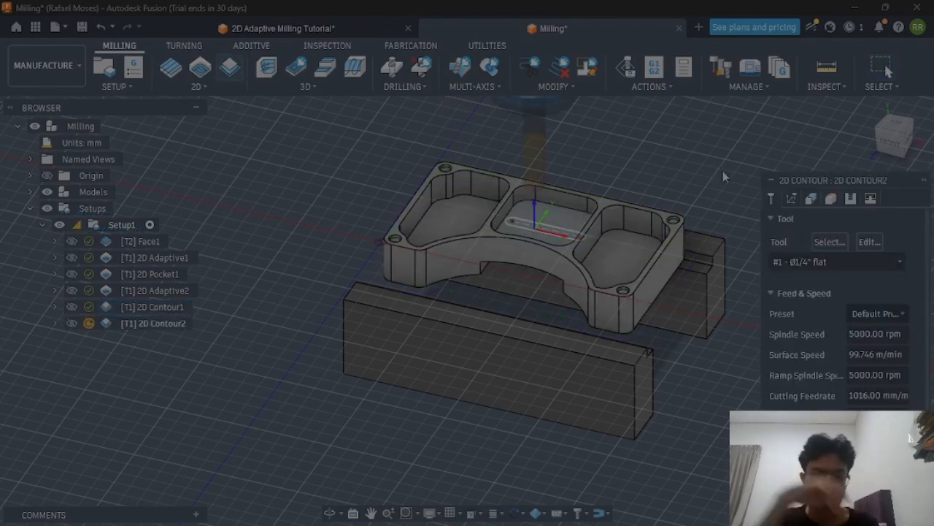
left_click(817, 243)
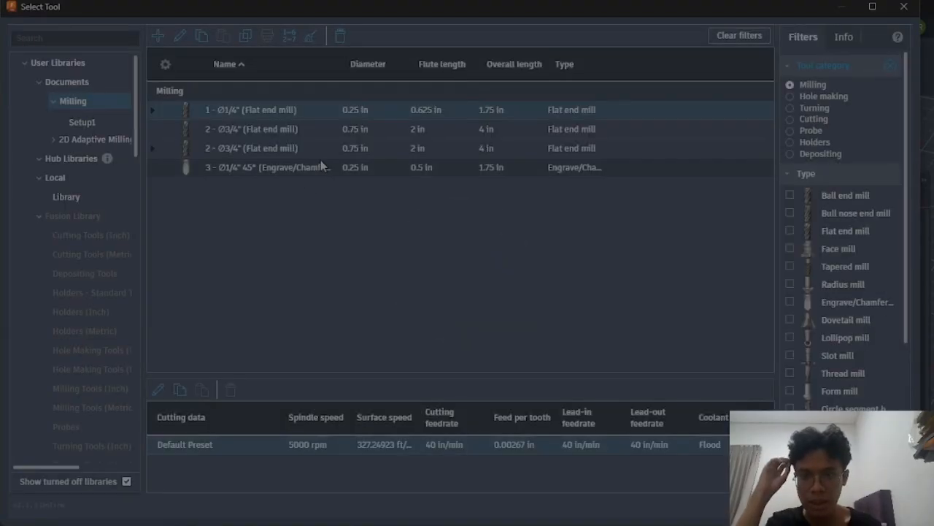
left_click(321, 167)
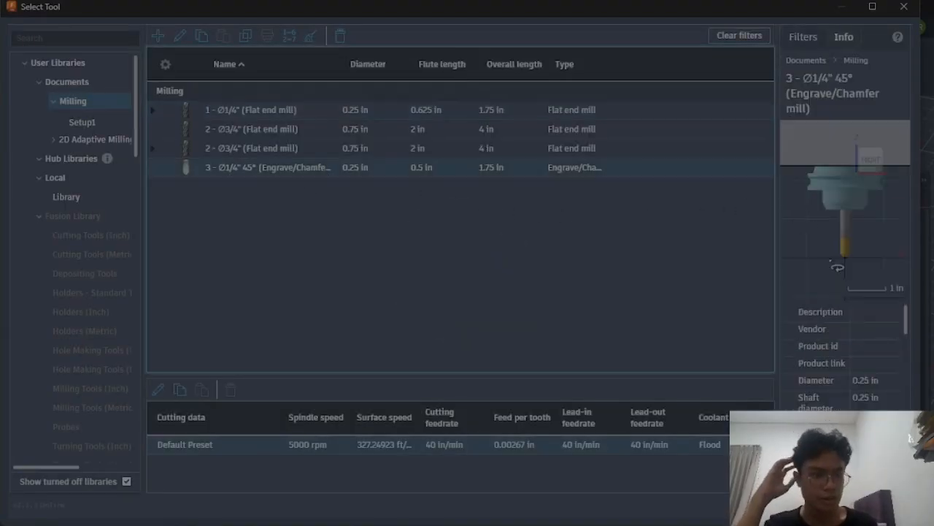
left_click(838, 505)
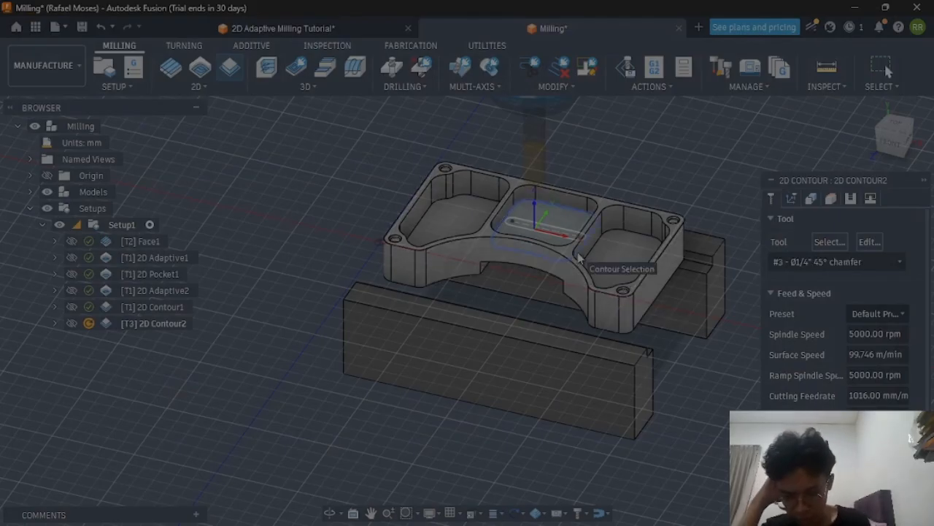
Select the part's outer top edge and the top edges of all three pockets as the chamfering 2D Contour's geometry
left_click(811, 199)
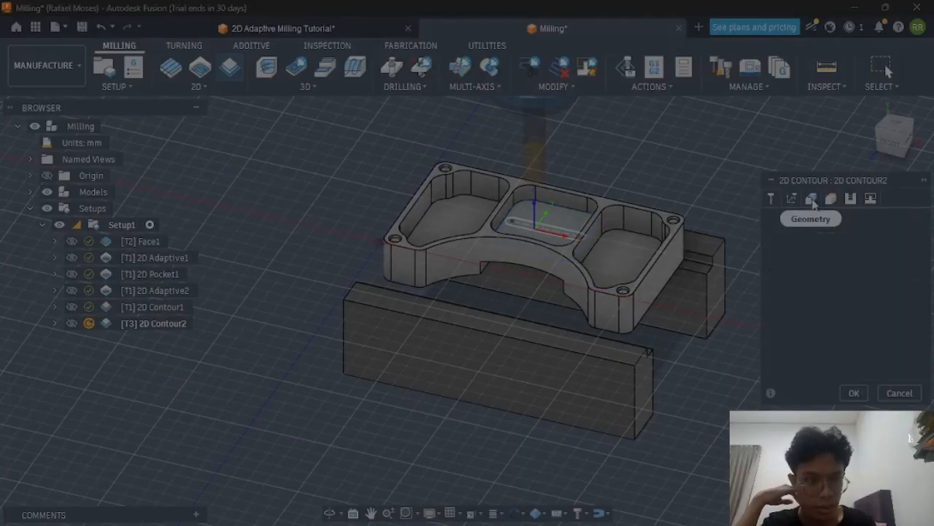
left_click(407, 244)
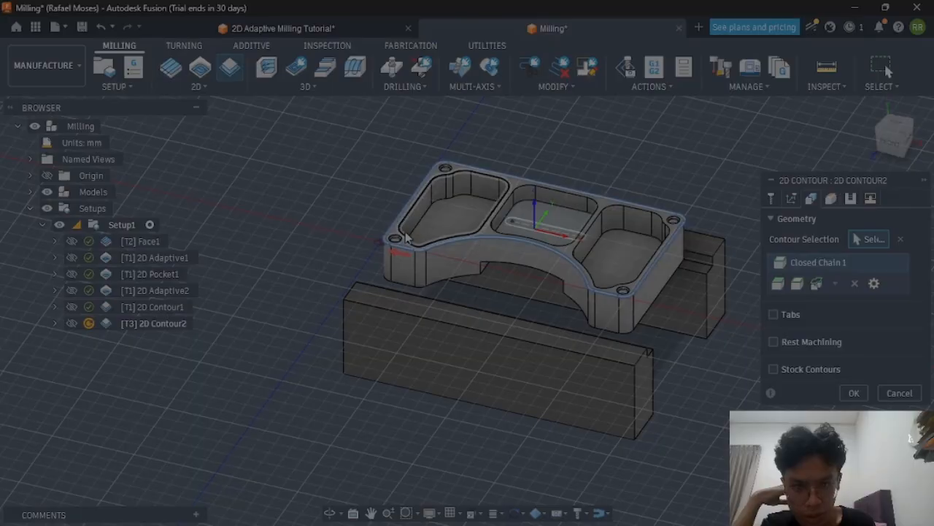
left_click(515, 220)
left_click(544, 230)
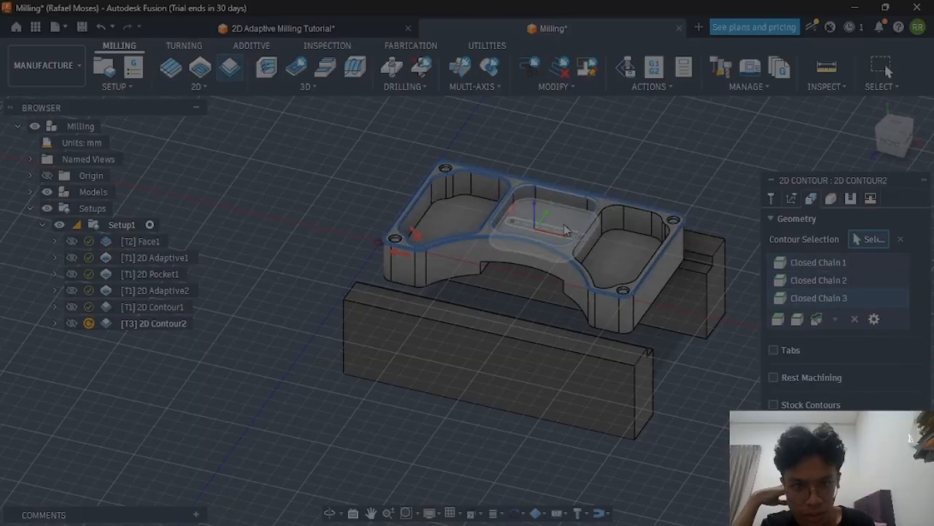
left_click(606, 293)
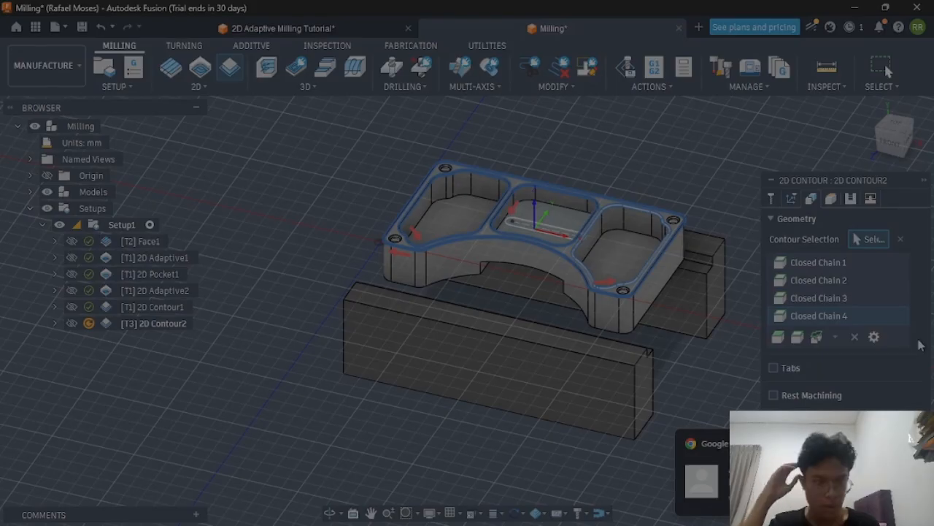
Set the 2D Contour's chamfer tip offset to 0.50 mm and generate the toolpath
left_click(851, 200)
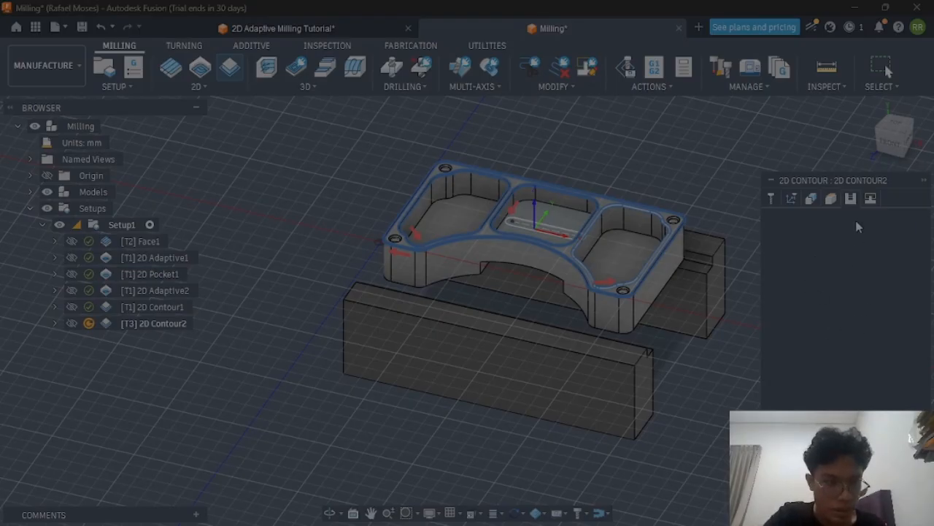
left_click(832, 199)
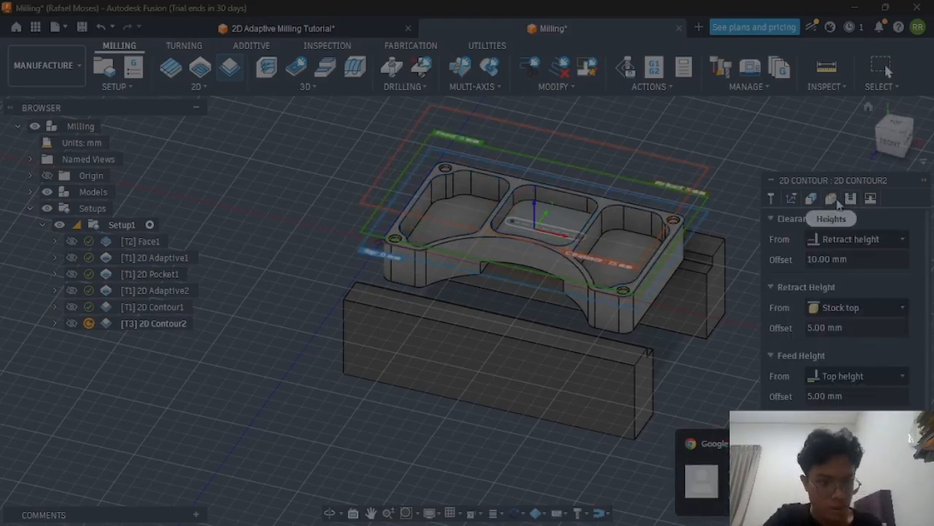
left_click(851, 200)
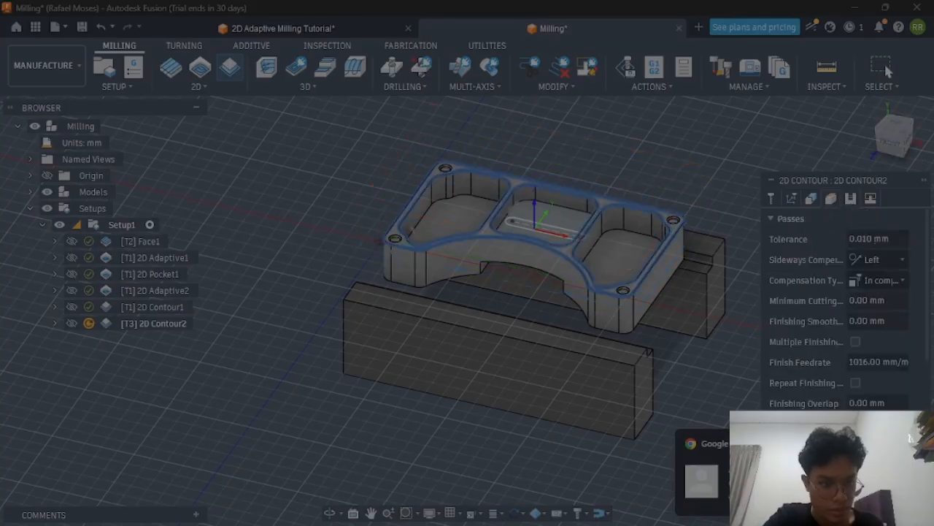
scroll(832, 405, "down", 5)
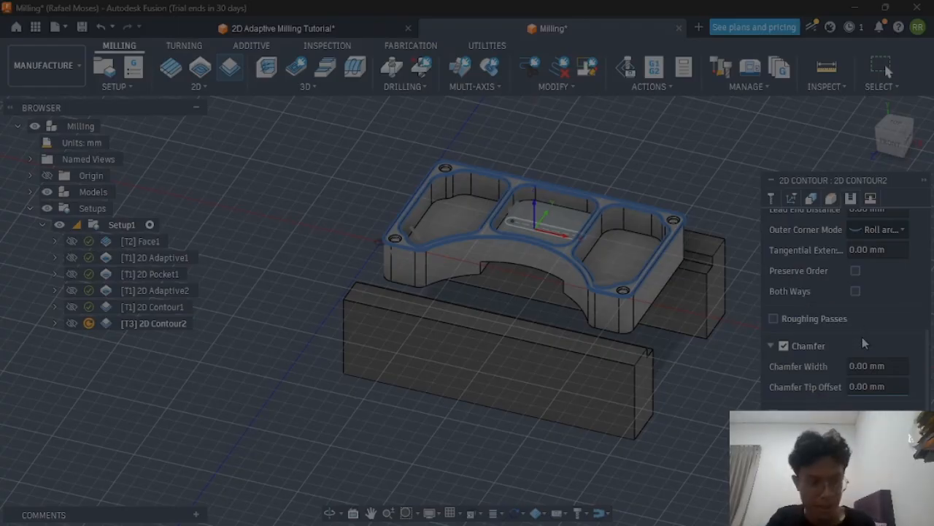
key("BackSpace")
type("5")
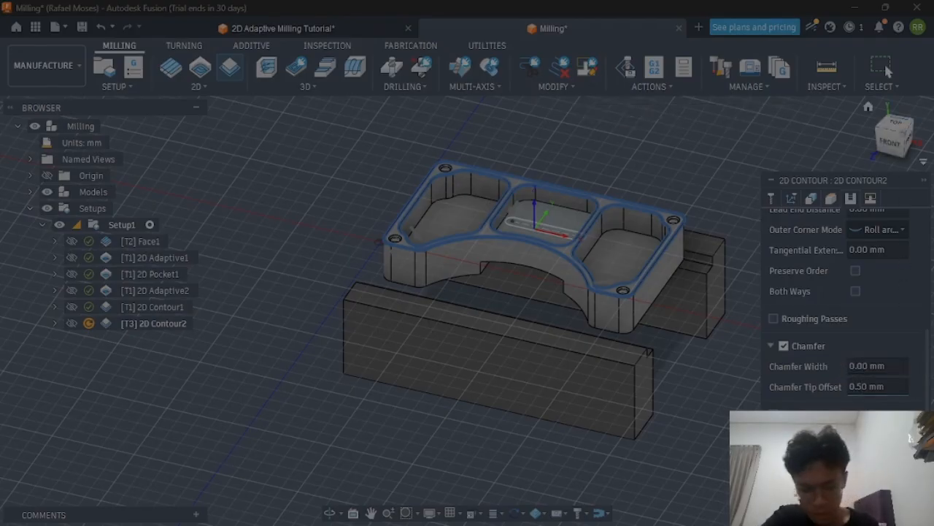
key("Return")
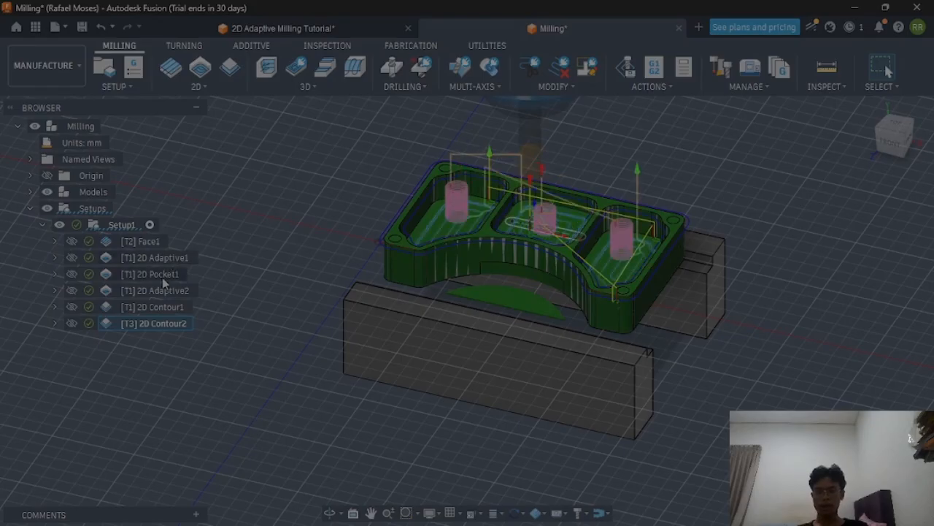
left_click(734, 342)
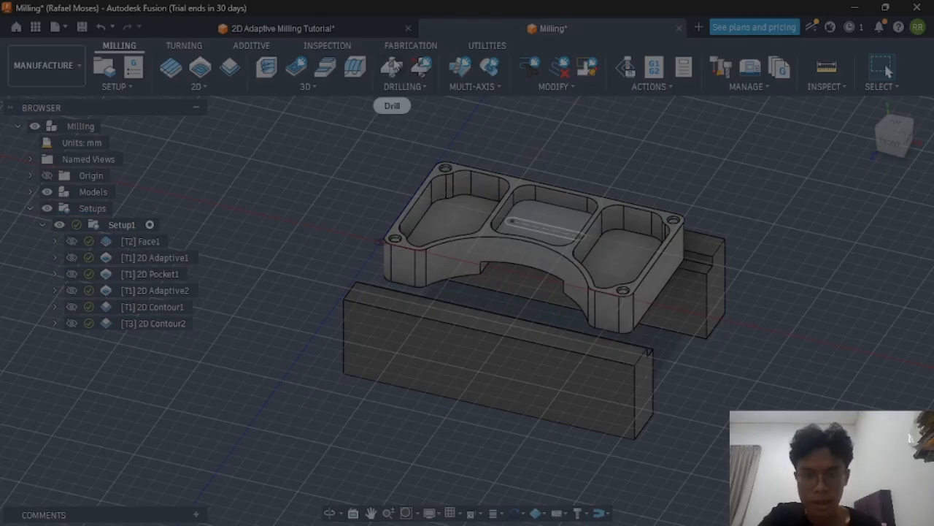
Start a Drill operation with the #3 - Ø1/4" 45° chamfer tool and select the four corner hole faces as its geometry
left_click(393, 71)
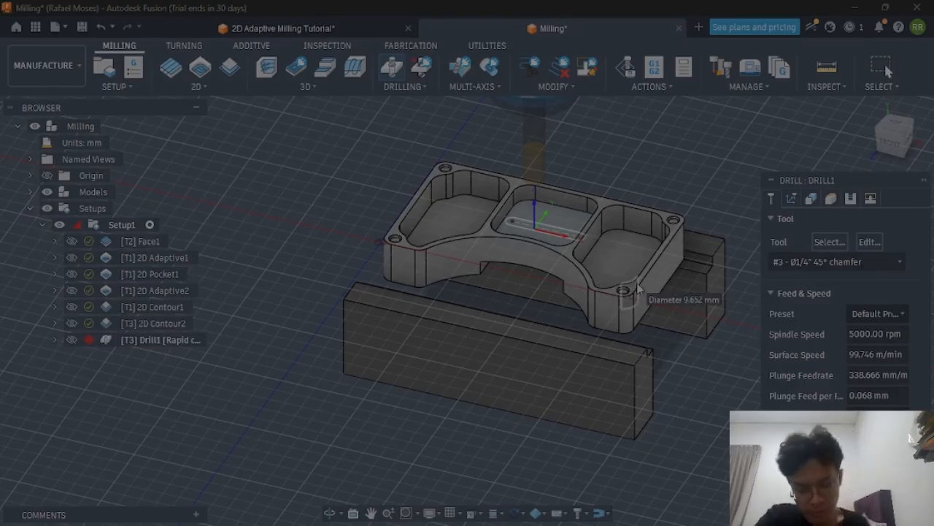
left_click(844, 264)
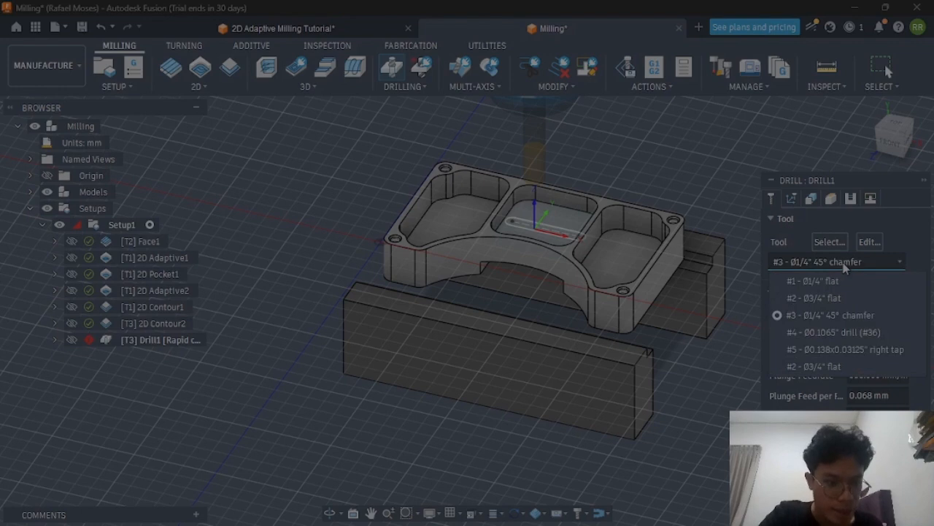
left_click(844, 264)
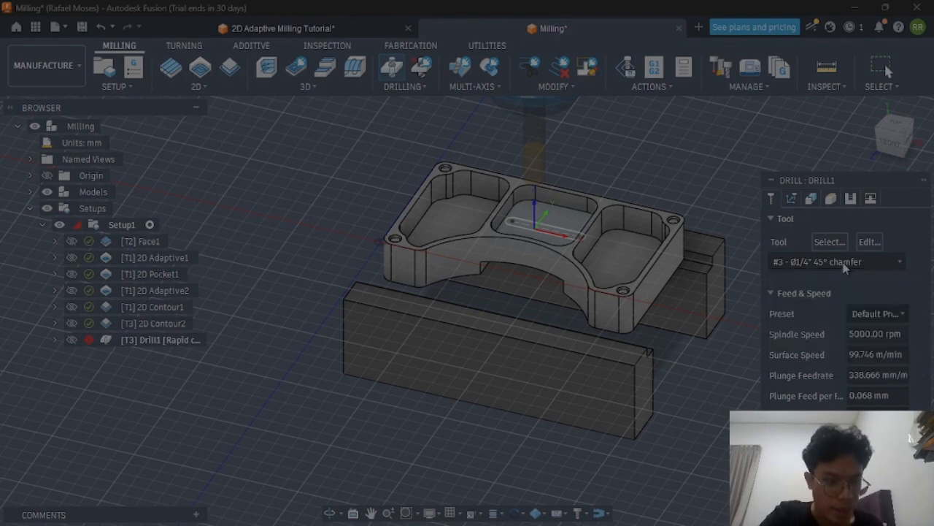
left_click(809, 201)
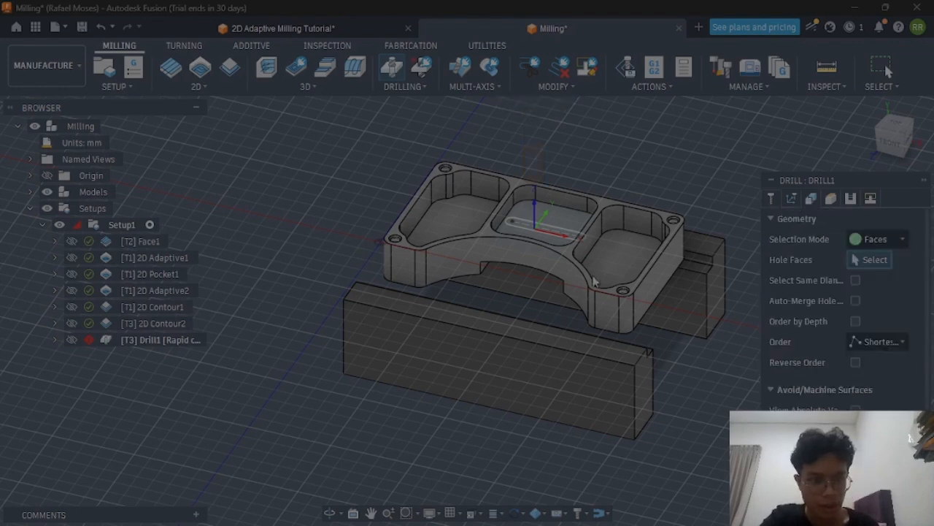
left_click(398, 239)
left_click(446, 174)
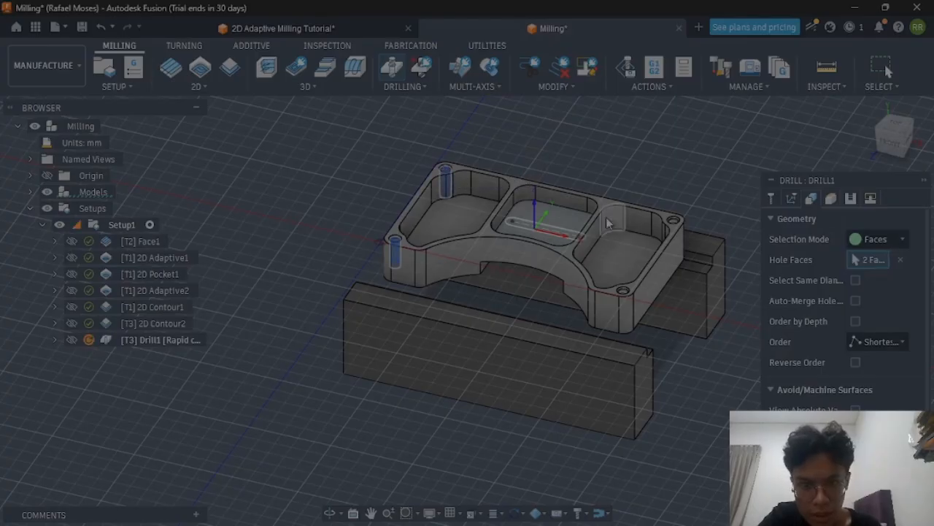
left_click(674, 222)
left_click(673, 221)
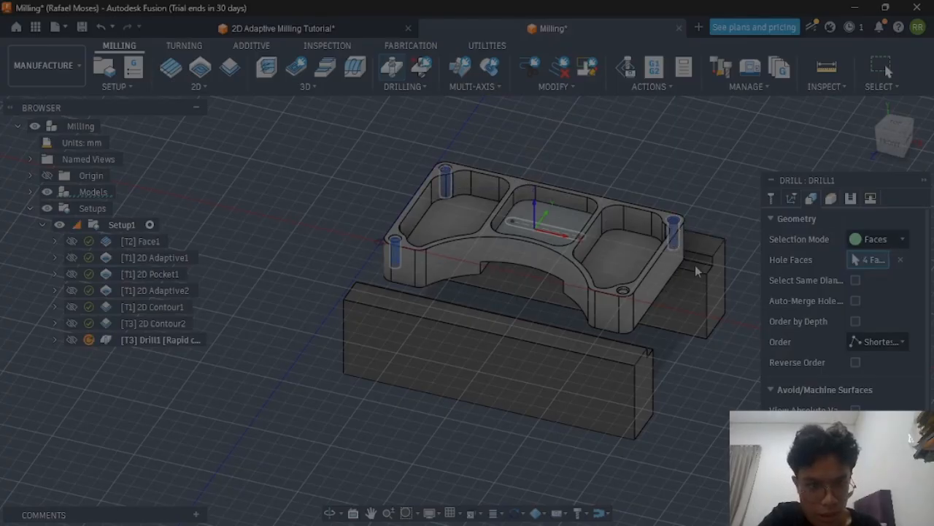
scroll(865, 321, "down", 1)
scroll(878, 343, "up", 1)
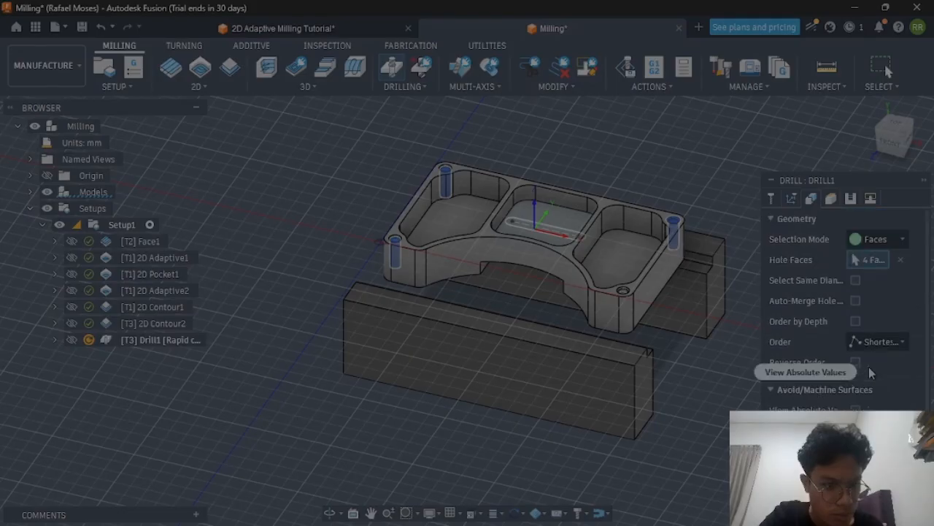
scroll(869, 396, "down", 1)
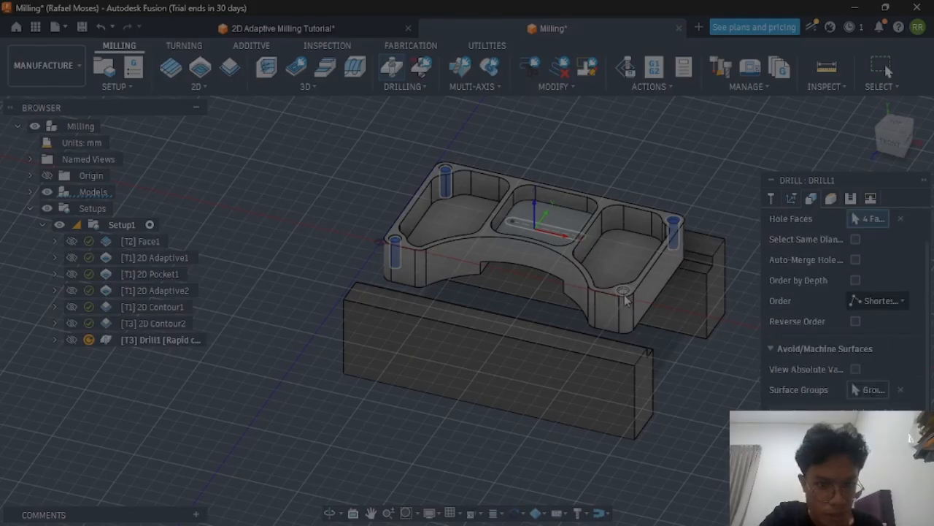
left_click(625, 293)
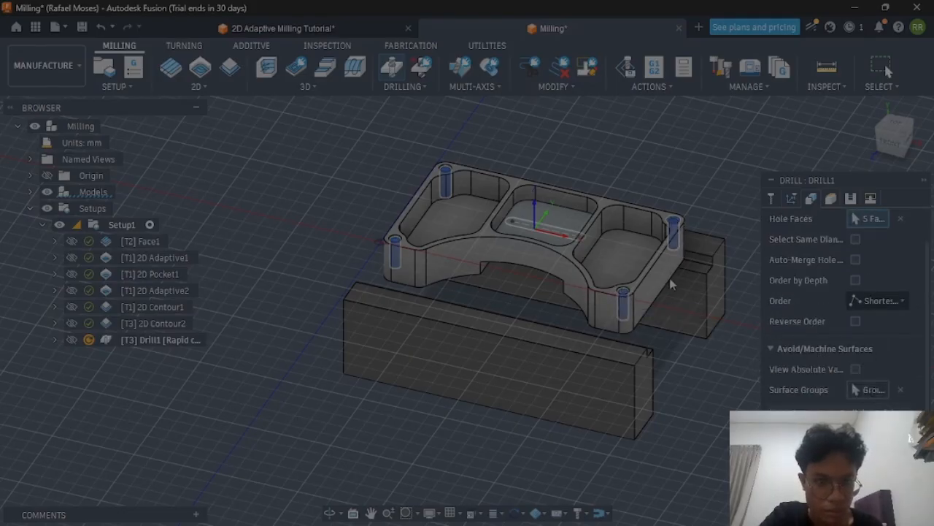
left_click(675, 223)
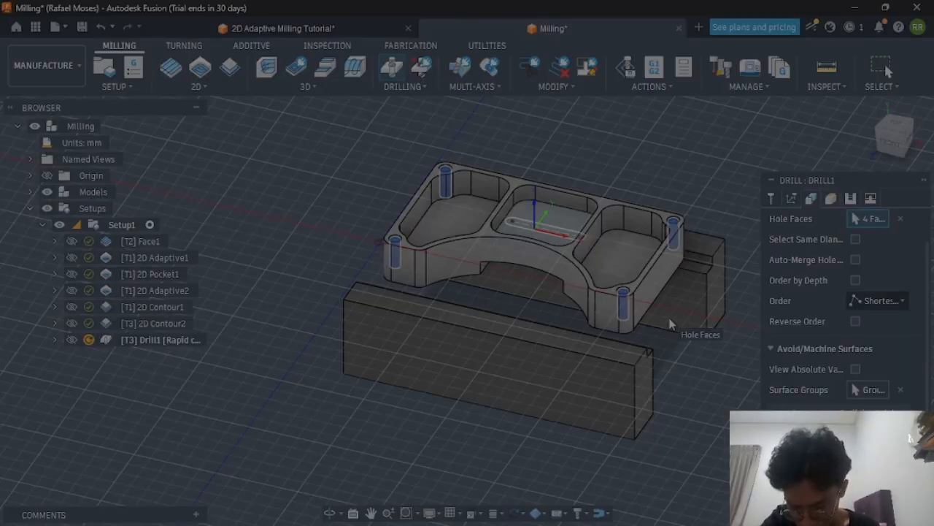
Enable Select Same Diameter for the chamfer tool's Drill operation and generate its toolpath
left_click(855, 240)
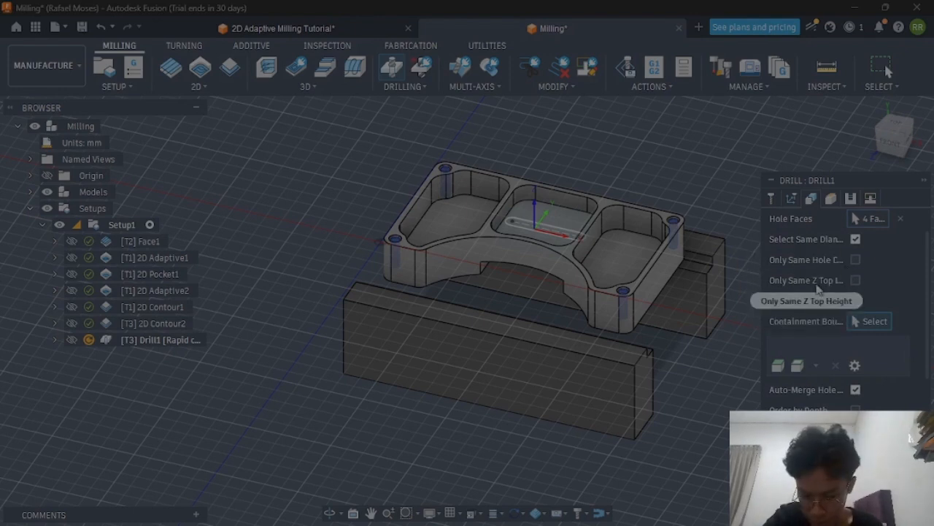
scroll(824, 289, "up", 2)
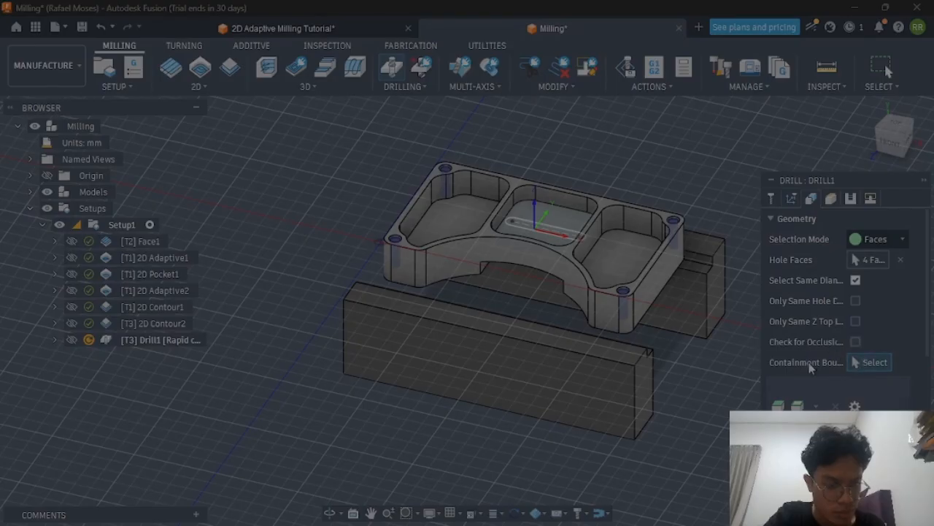
scroll(849, 376, "down", 3)
scroll(844, 410, "down", 2)
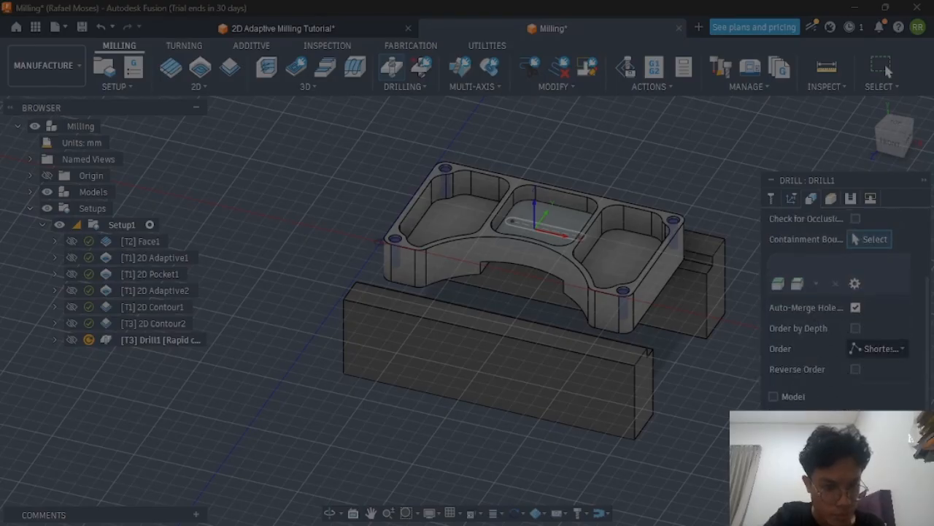
left_click(866, 491)
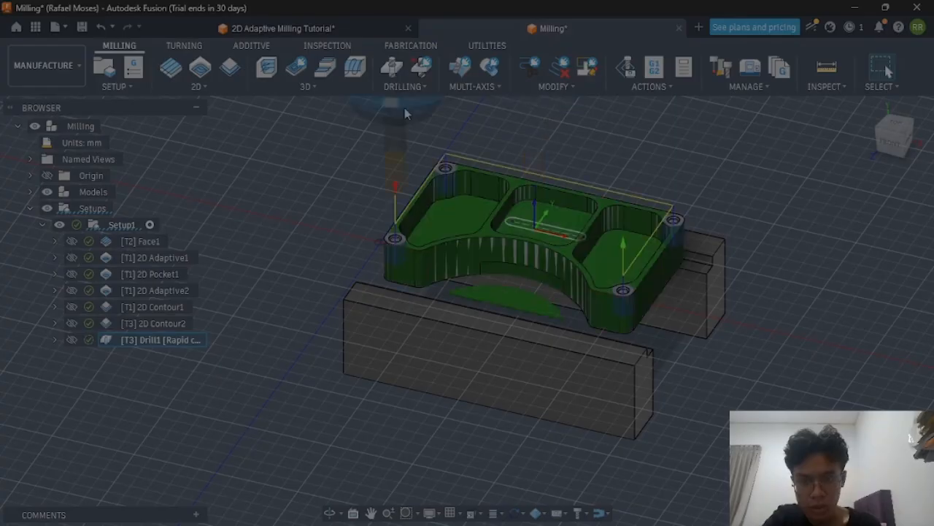
Start a second Drill operation and assign it the #4 - Ø0.1065" drill (#36) tool
left_click(397, 79)
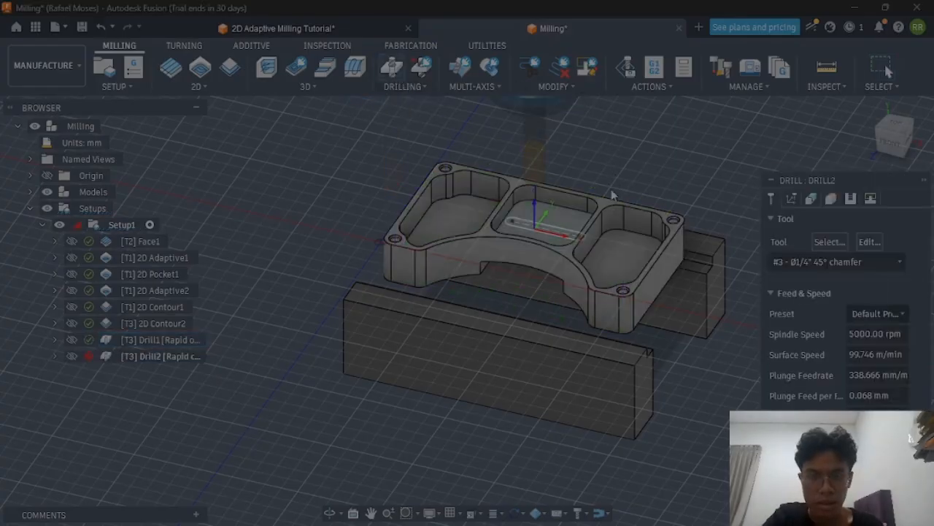
left_click(832, 263)
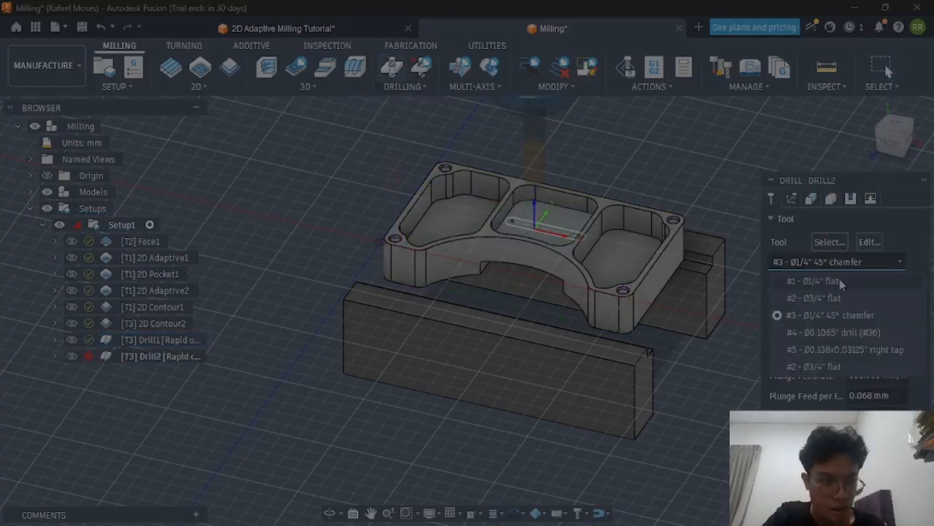
left_click(856, 336)
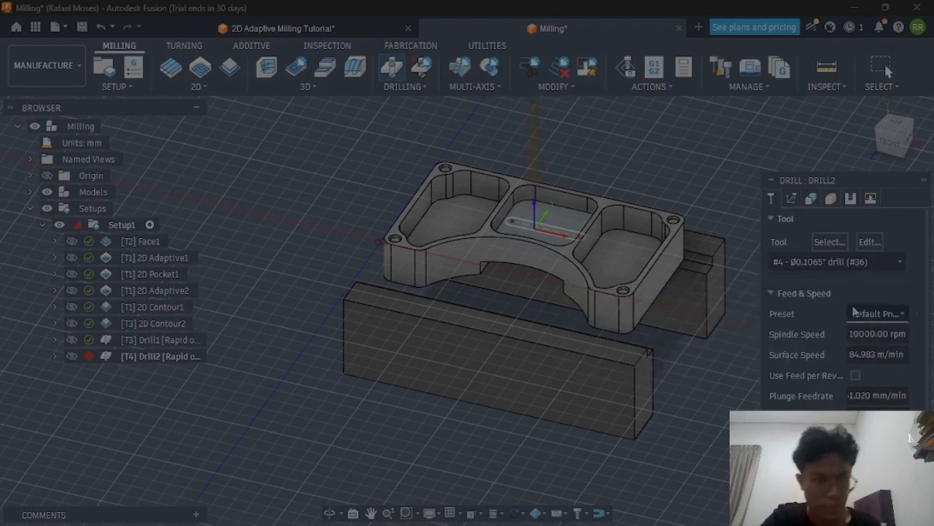
Select the four corner hole faces for the second Drill operation and enable Select Same Diameter
left_click(830, 197)
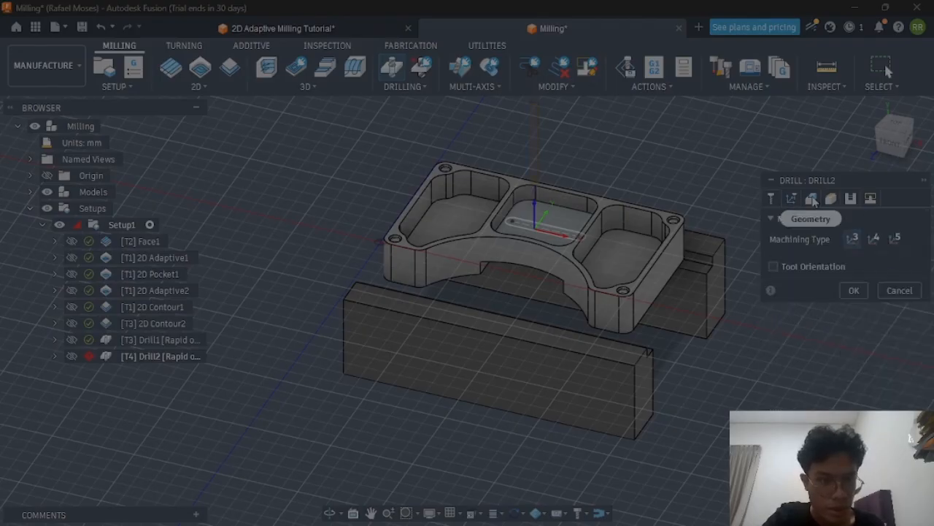
left_click(790, 198)
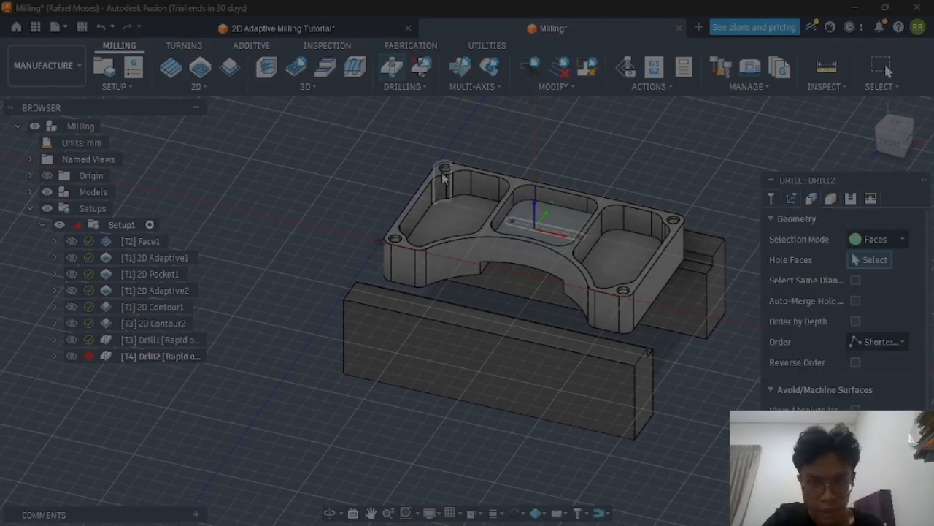
left_click(403, 242)
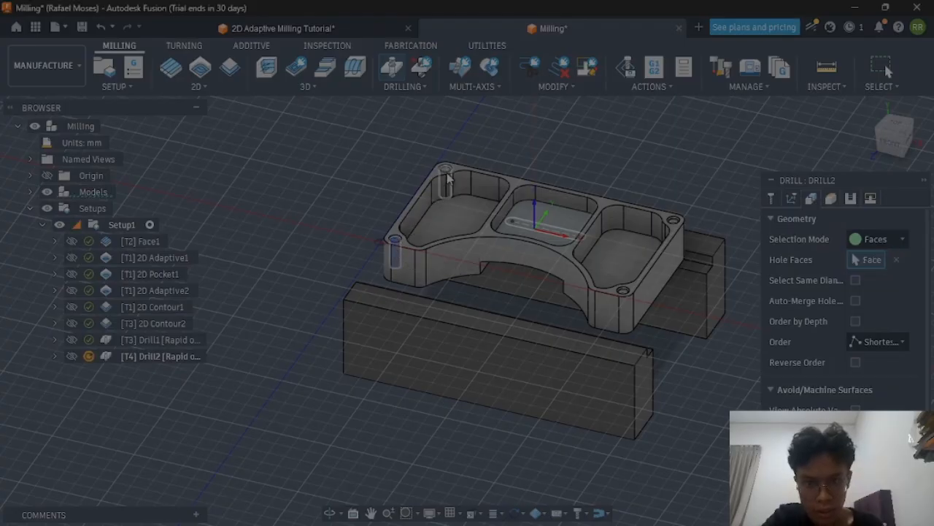
left_click(447, 180)
left_click(673, 225)
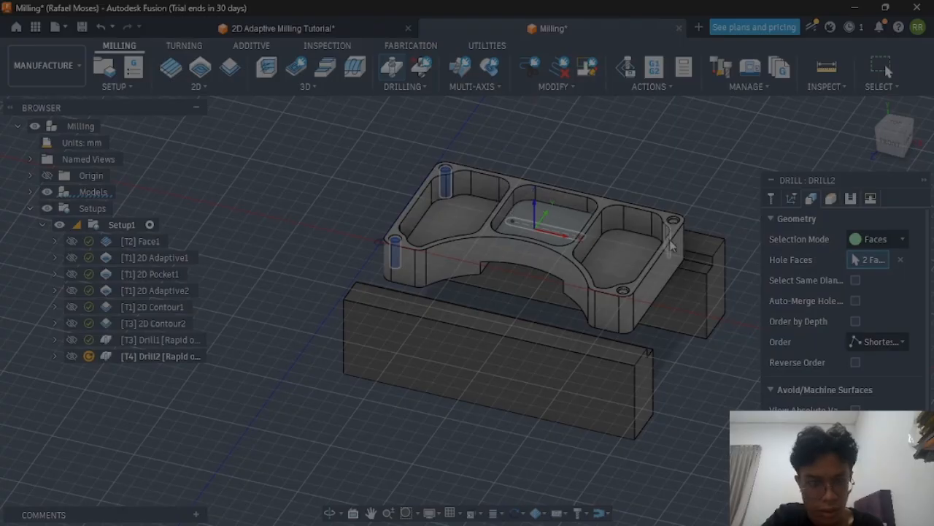
left_click(621, 300)
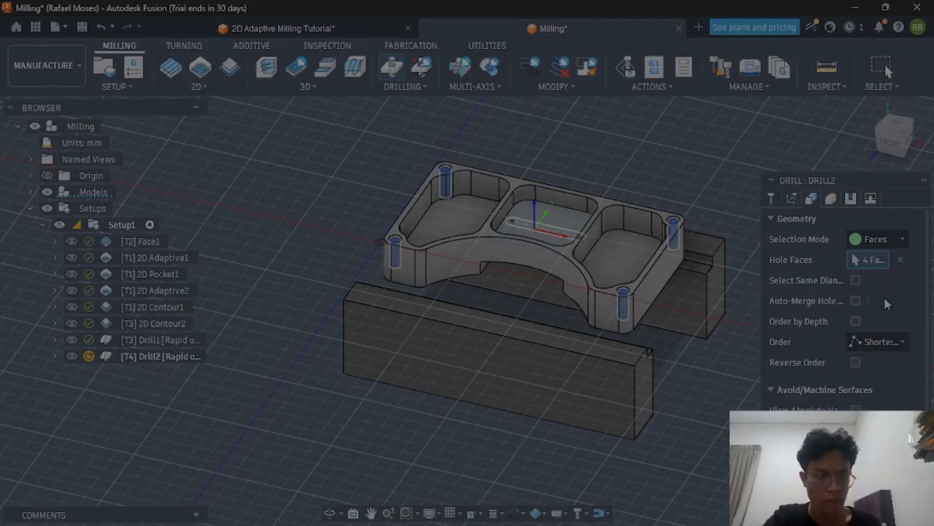
left_click(855, 281)
left_click(855, 282)
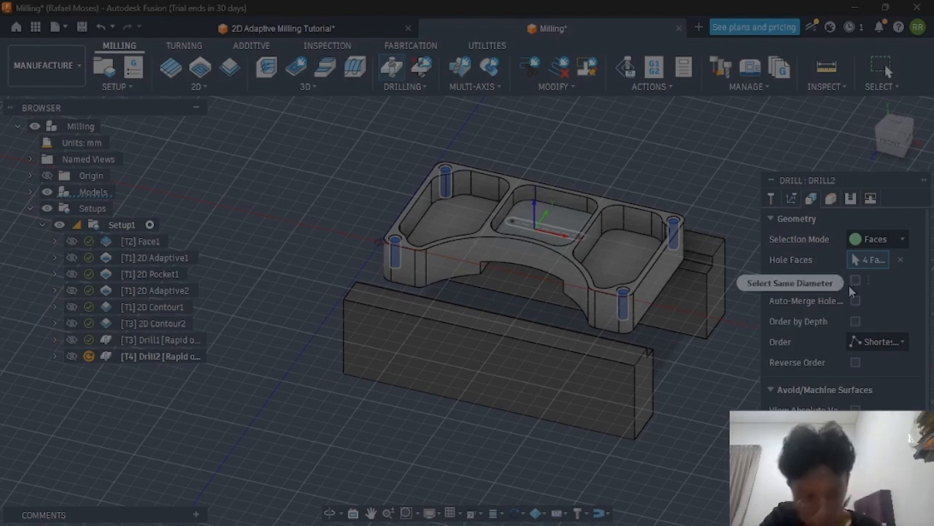
left_click(857, 282)
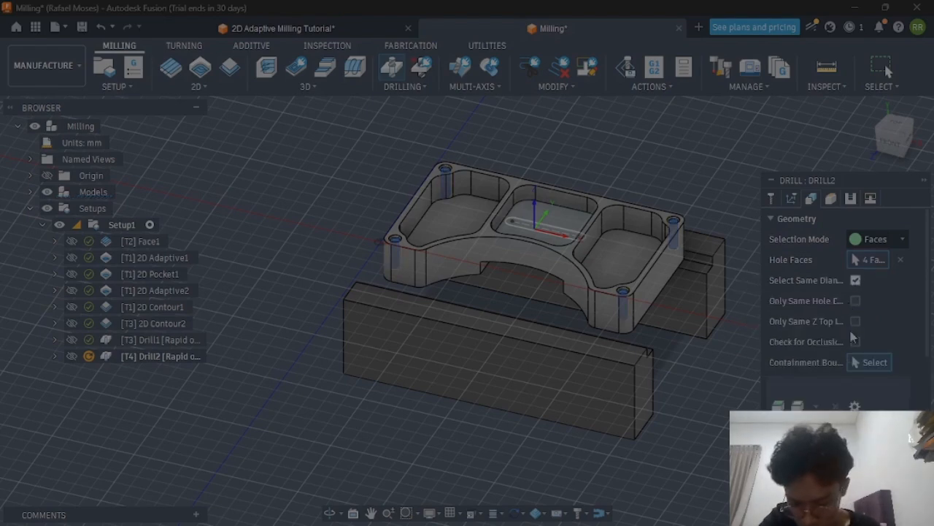
Generate the second Drill operation's toolpath and display it on the part
scroll(840, 306, "down", 5)
left_click(868, 492)
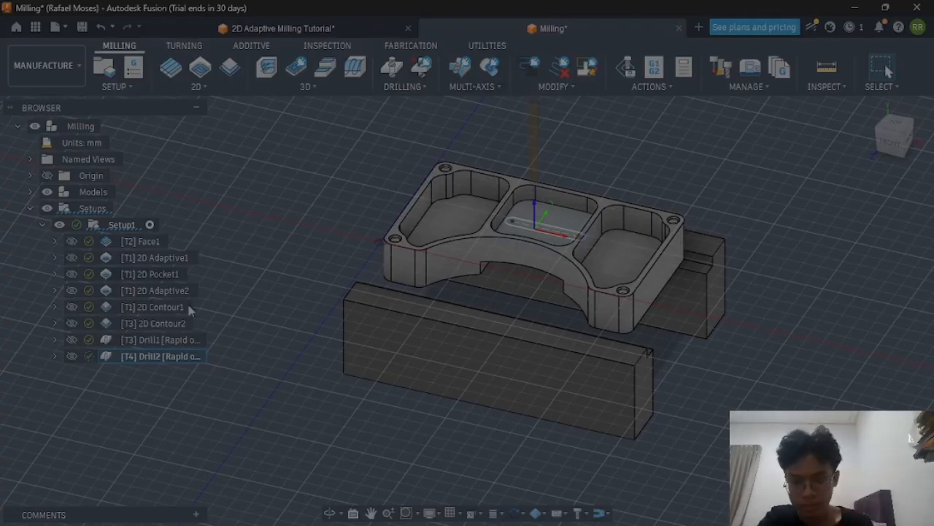
left_click(187, 358)
left_click(269, 405)
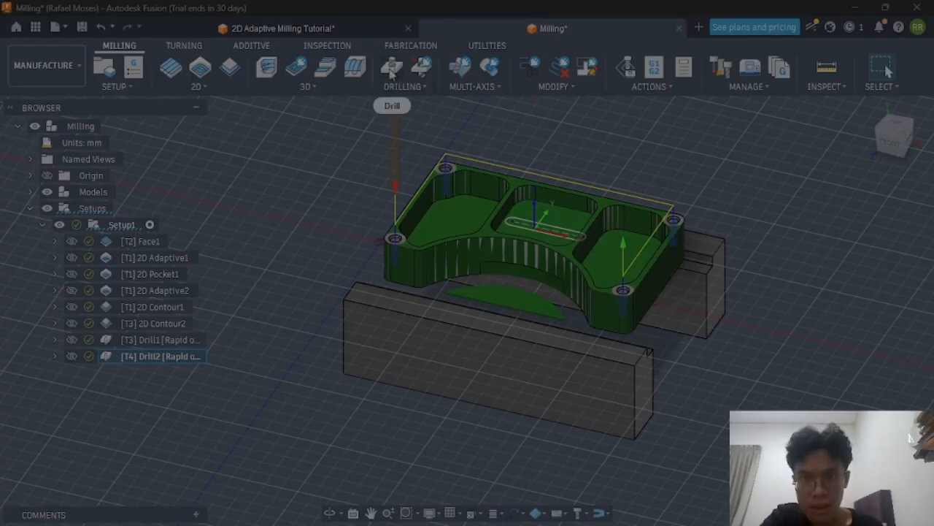
Start a third Drill operation and assign it the #5 - Ø0.138" right-hand tap tool from the Milling document library
key("d")
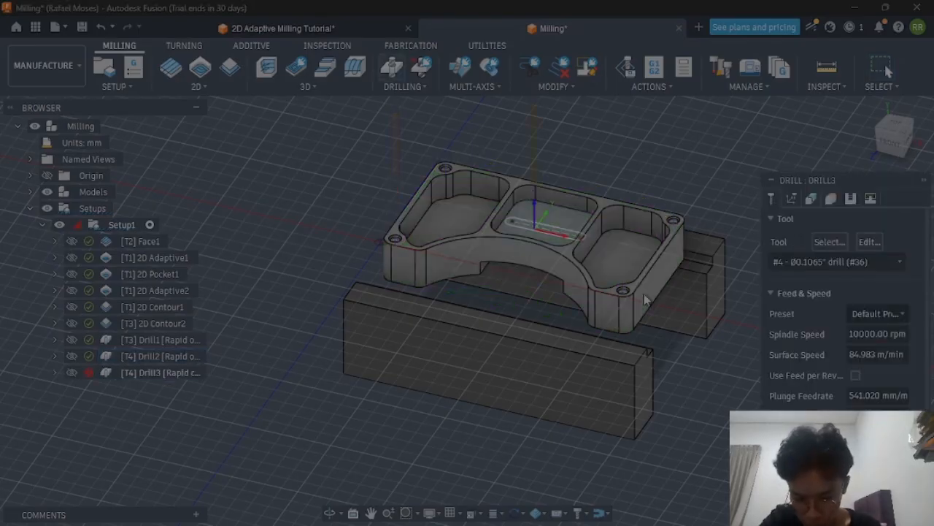
left_click(812, 264)
left_click(828, 244)
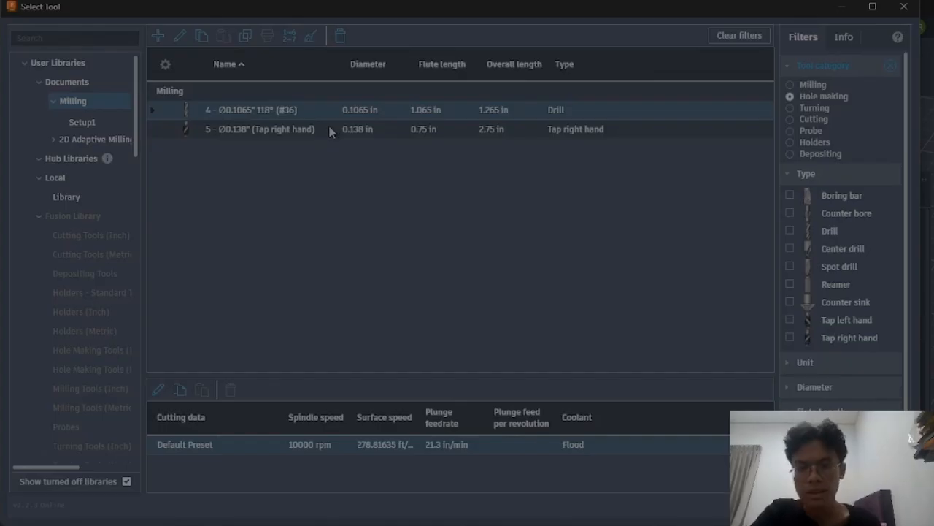
left_click(330, 129)
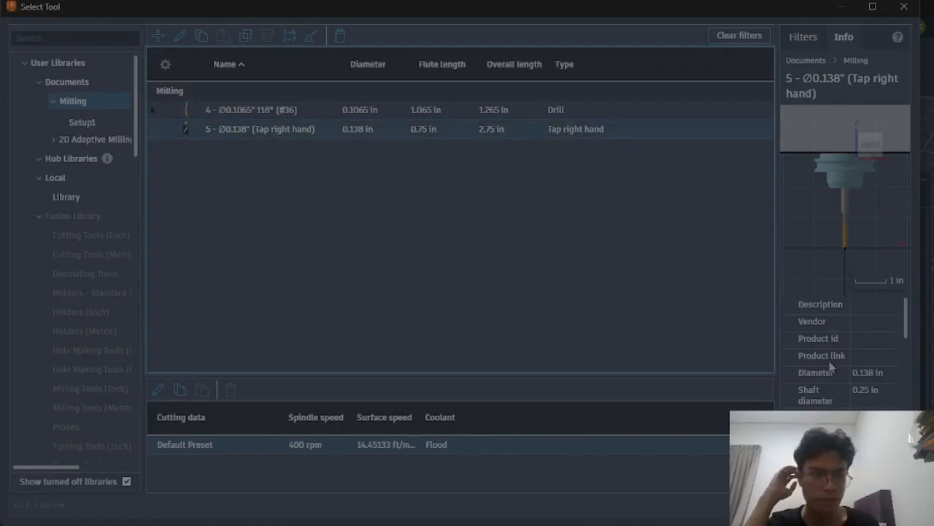
left_click(843, 505)
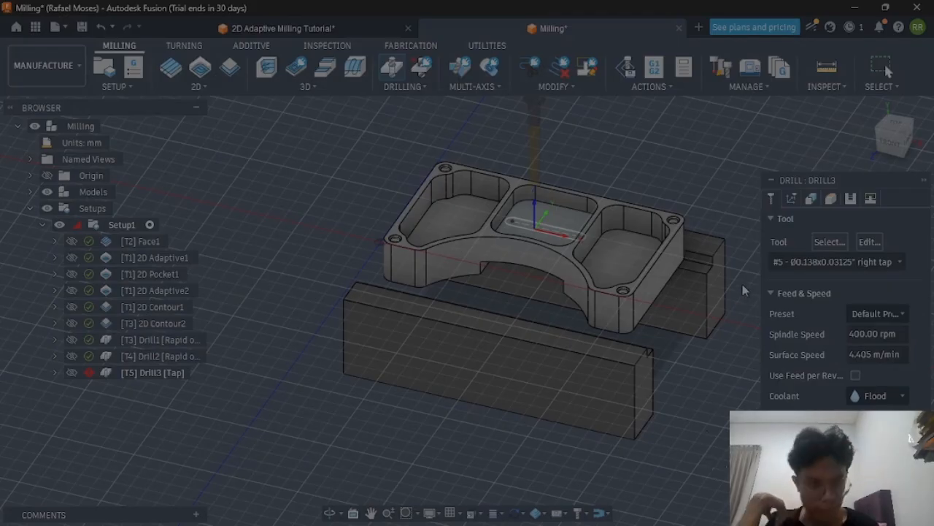
Select the four corner hole faces for the tapping operation, enable Select Same Diameter and generate its toolpath
left_click(811, 198)
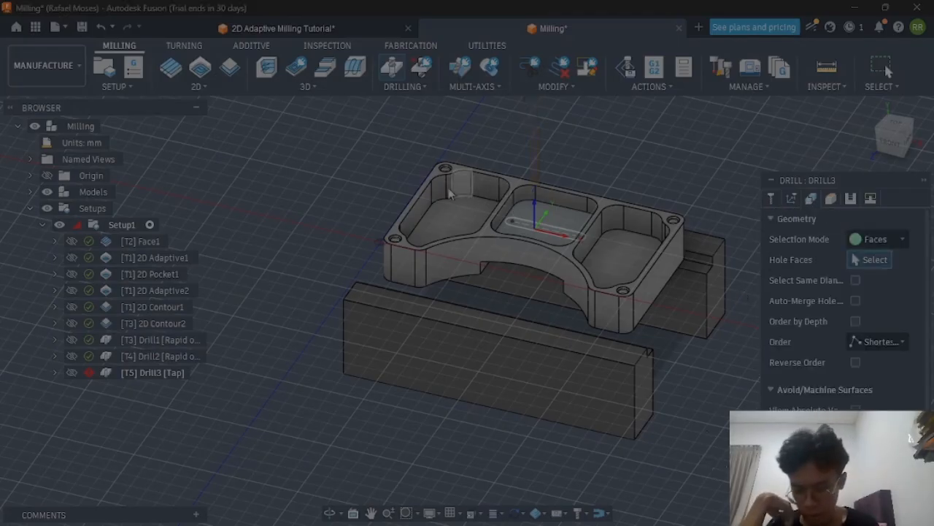
left_click(408, 243)
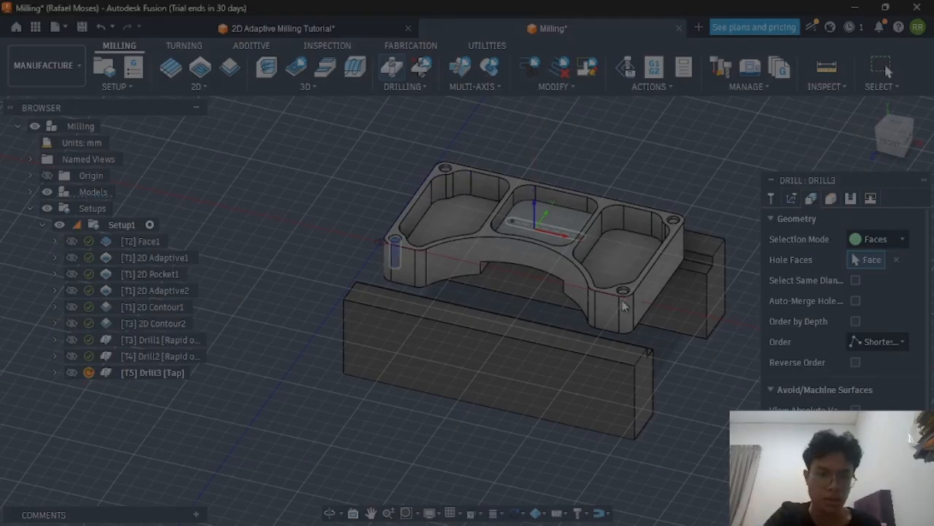
left_click(445, 178)
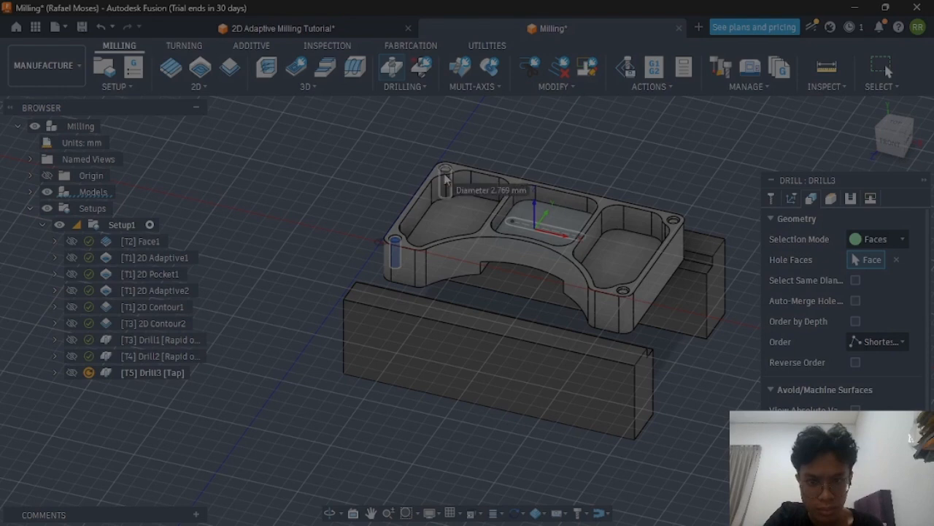
left_click(623, 302)
left_click(675, 229)
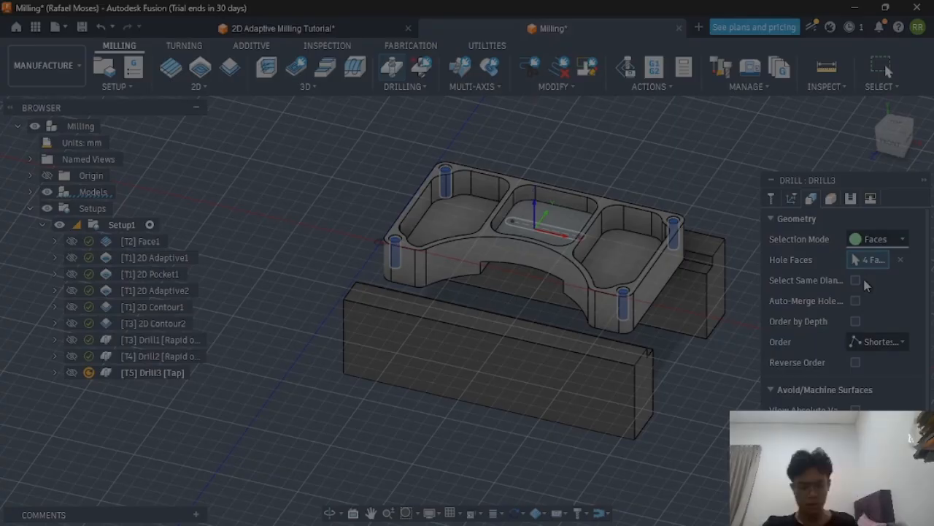
left_click(858, 281)
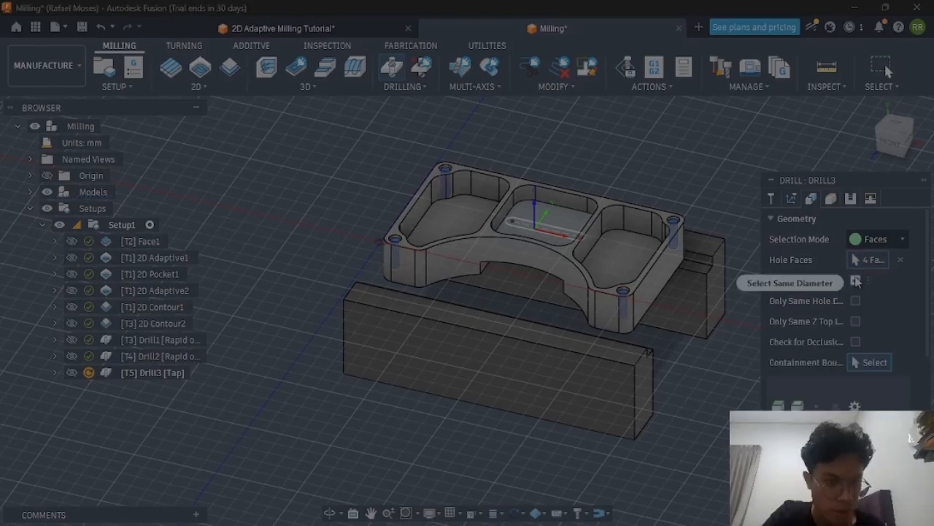
key("Return")
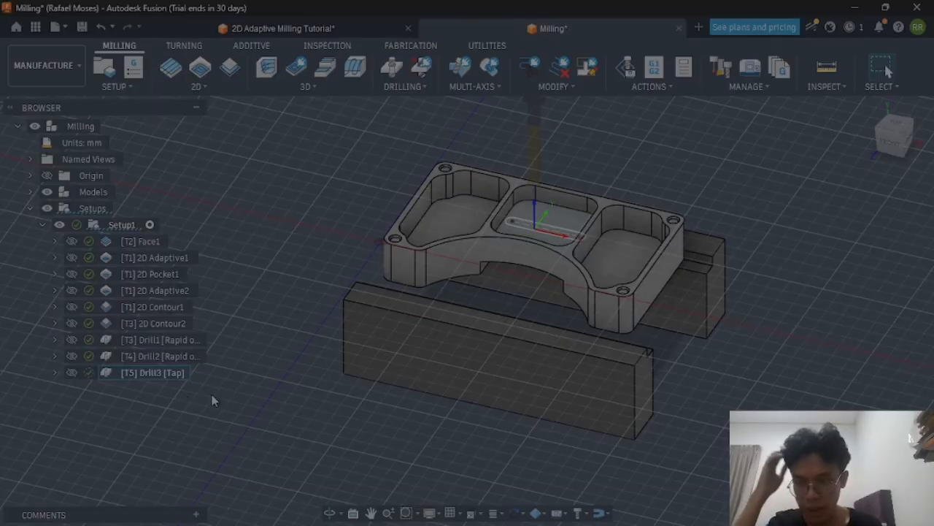
Review the toolpaths of the three Drill operations and check the cycle type of Drill2
left_click(168, 374)
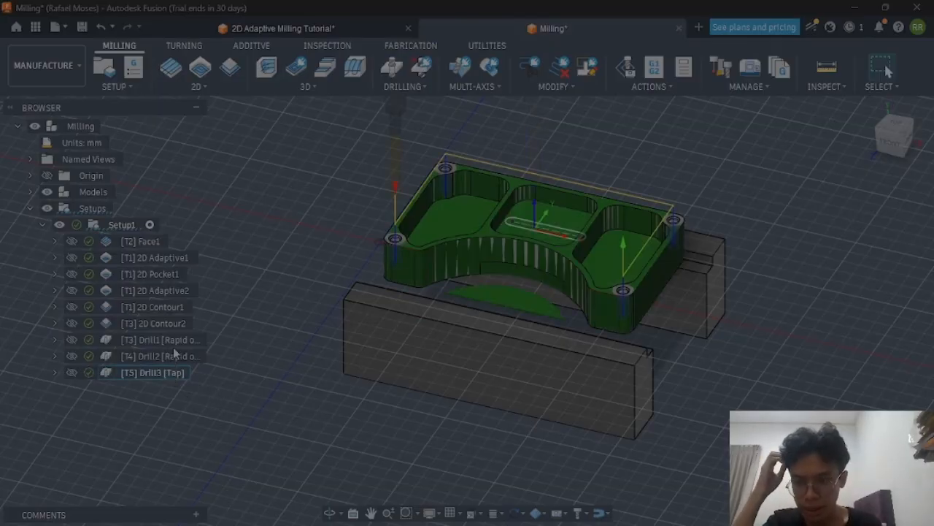
left_click(181, 340)
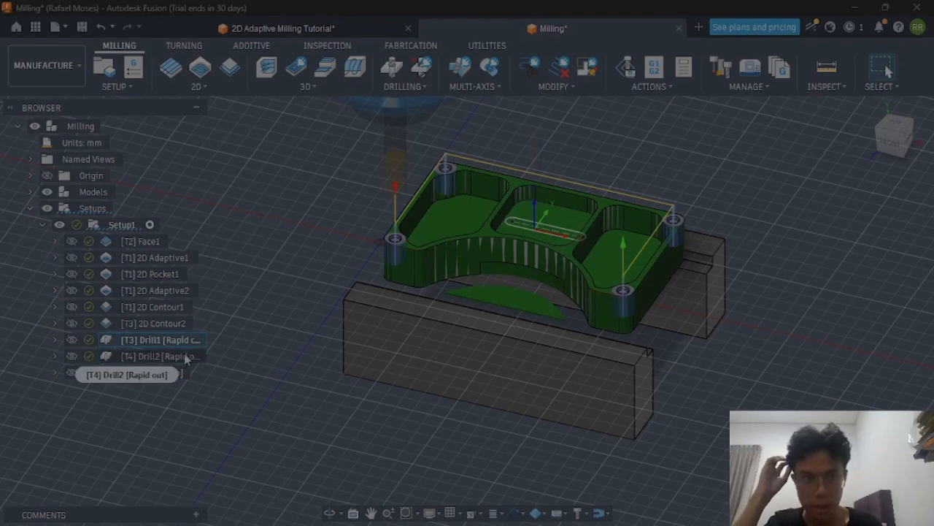
left_click(184, 355)
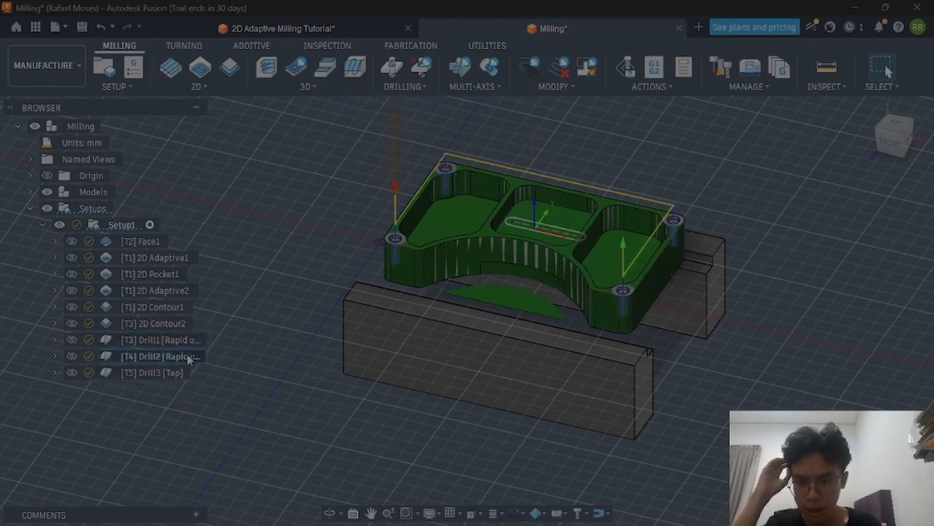
right_click(187, 354)
left_click(216, 11)
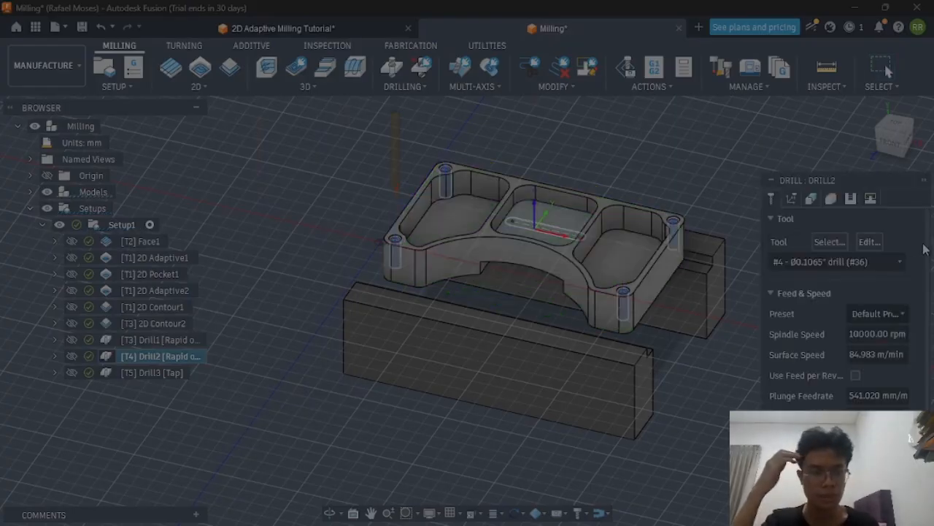
left_click(872, 199)
left_click(847, 198)
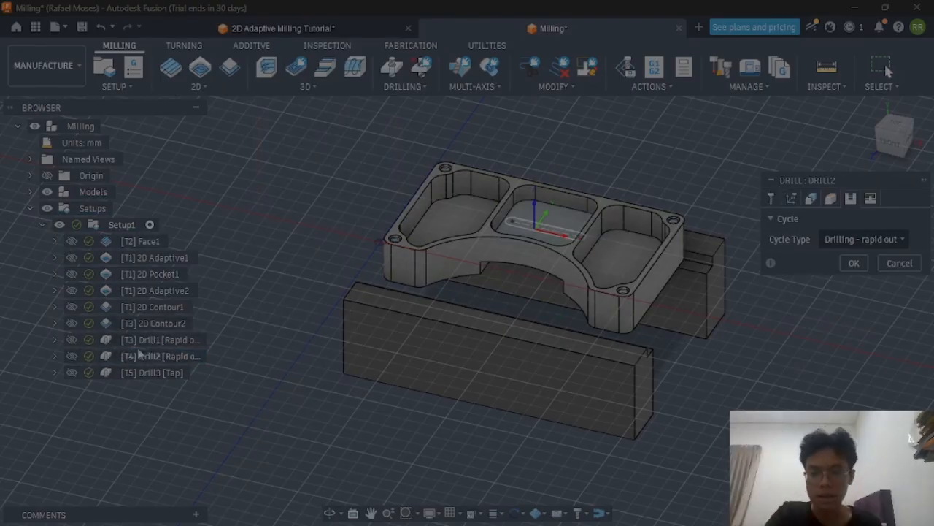
left_click(856, 264)
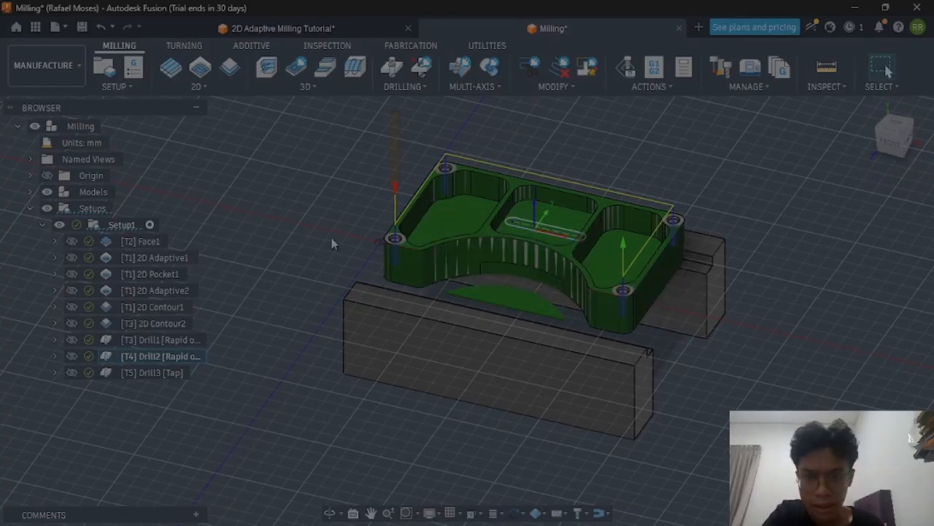
Start a 2D Slot operation and open its pocket selection geometry for the slot in the central pocket
left_click(209, 87)
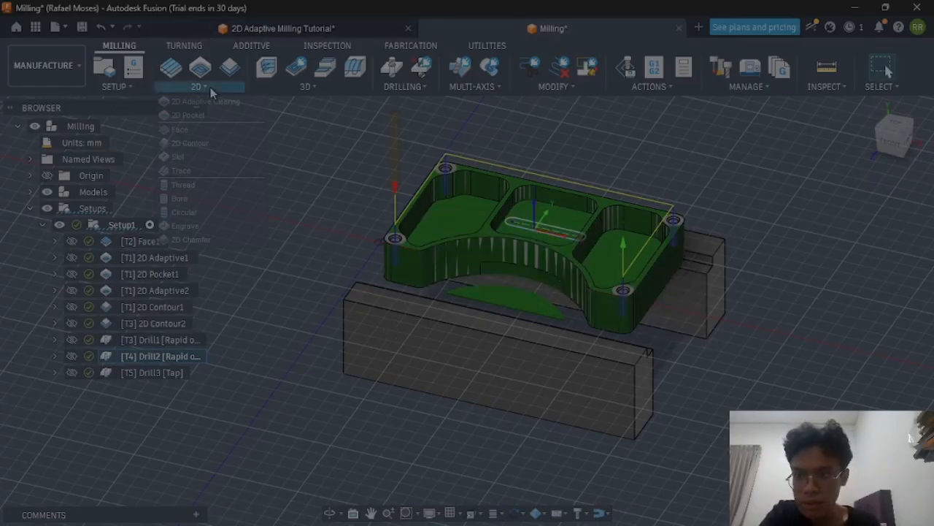
left_click(204, 156)
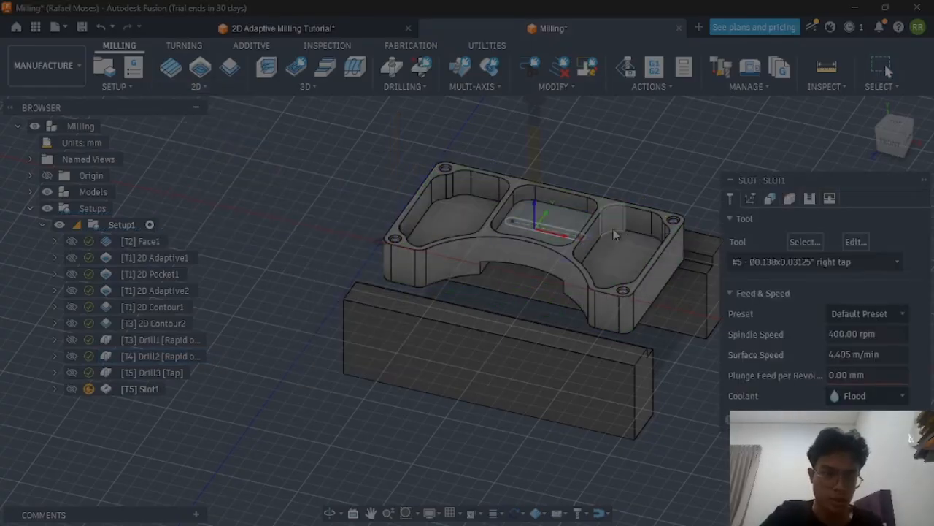
scroll(616, 235, "up", 3)
scroll(613, 244, "down", 2)
left_click(790, 199)
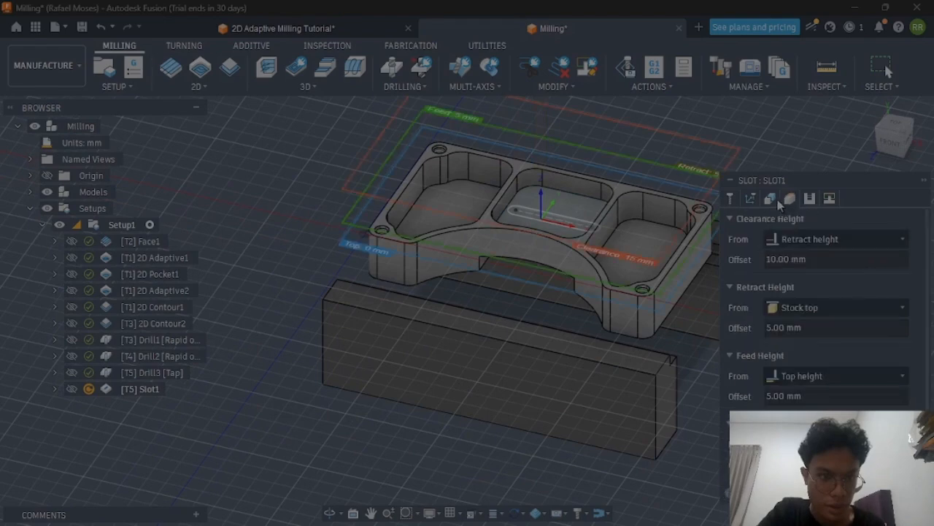
left_click(770, 199)
scroll(649, 209, "up", 3)
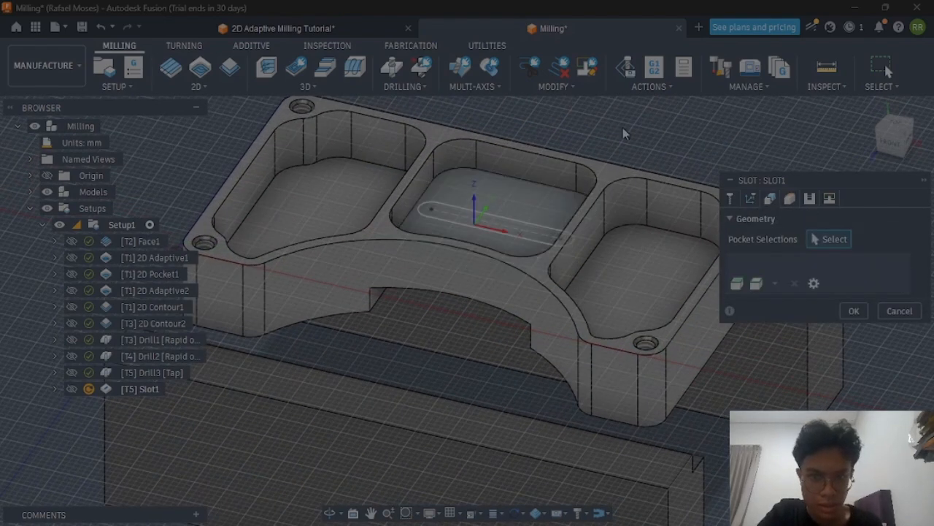
middle_click_drag(626, 131, 620, 208, "shift")
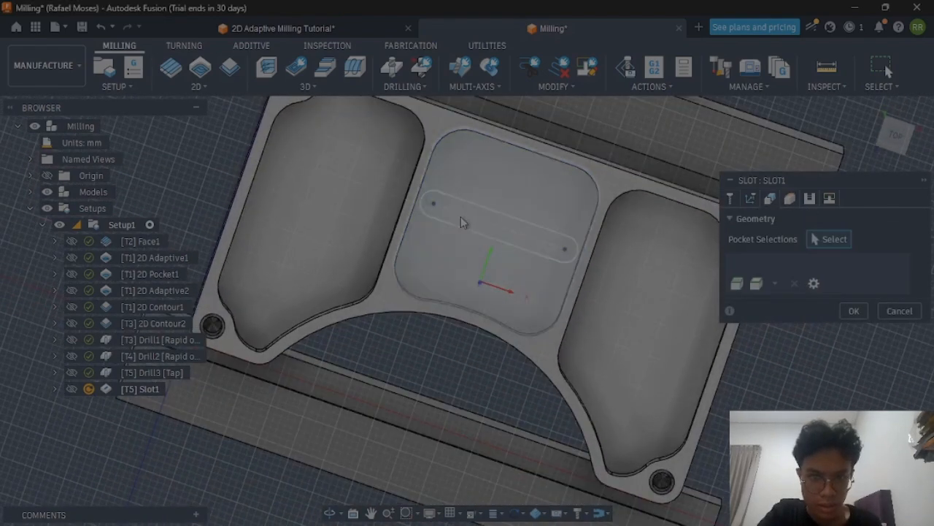
left_click(500, 217)
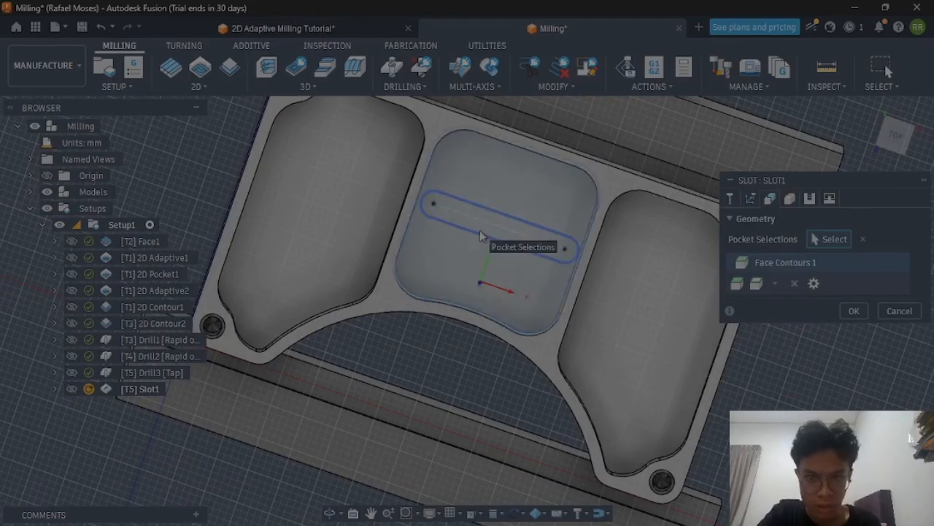
left_click(480, 230)
left_click(839, 261)
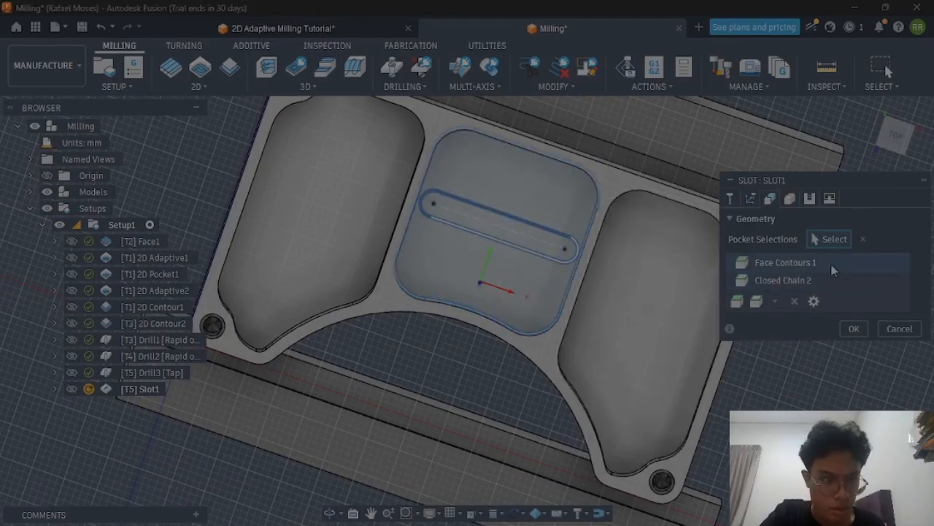
left_click(795, 301)
left_click(795, 285)
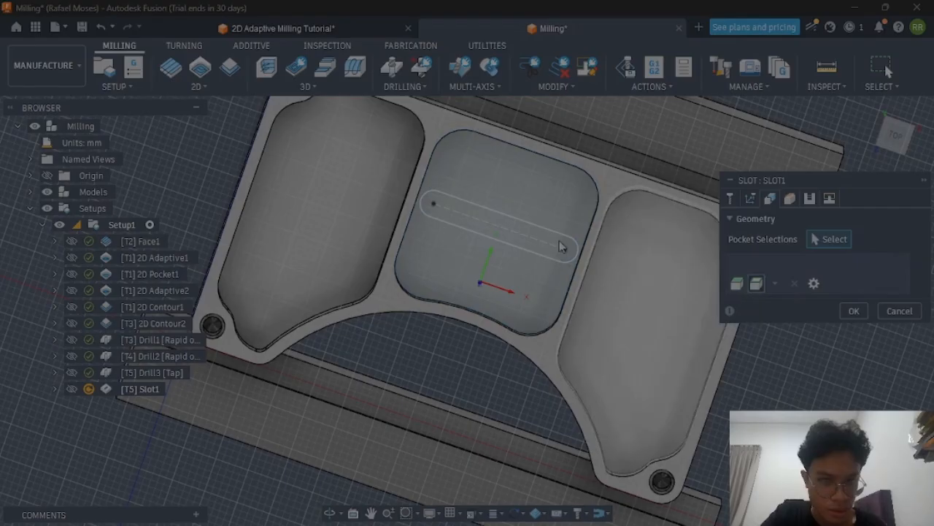
Select the slot in the central pocket's floor as the pocket selection and check the Slot operation's height settings
left_click(504, 223)
left_click(790, 198)
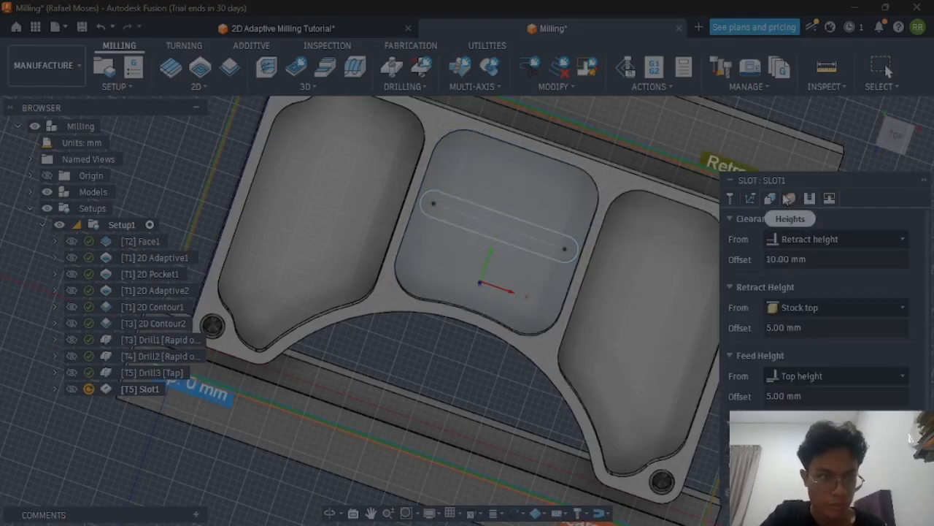
scroll(829, 329, "down", 2)
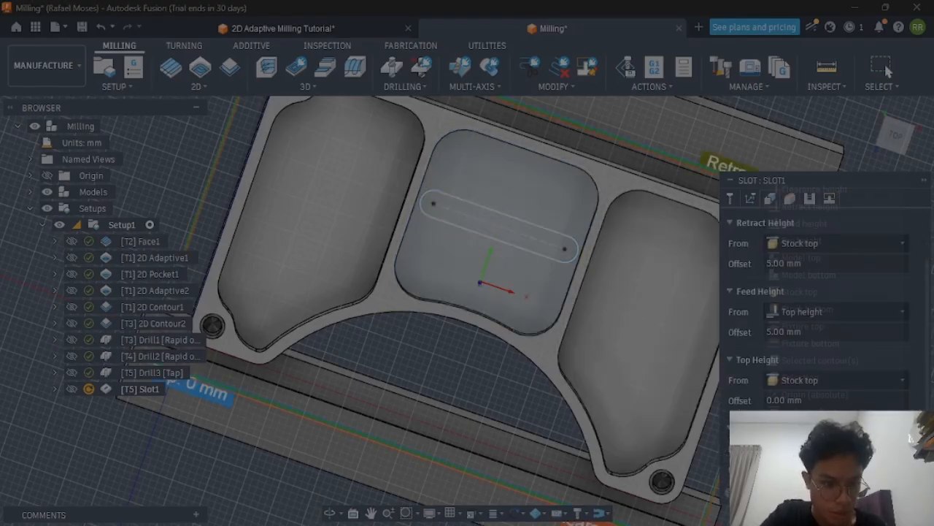
left_click(813, 380)
left_click(818, 274)
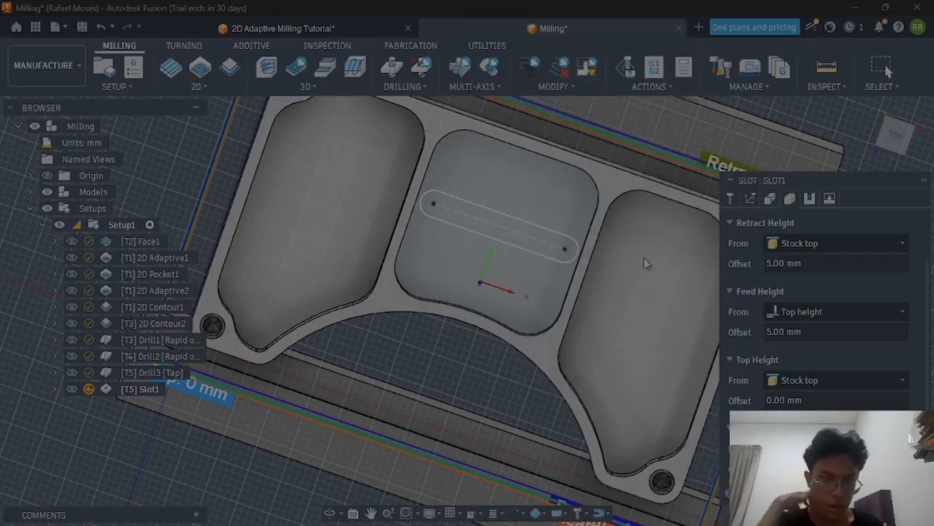
scroll(614, 249, "down", 5)
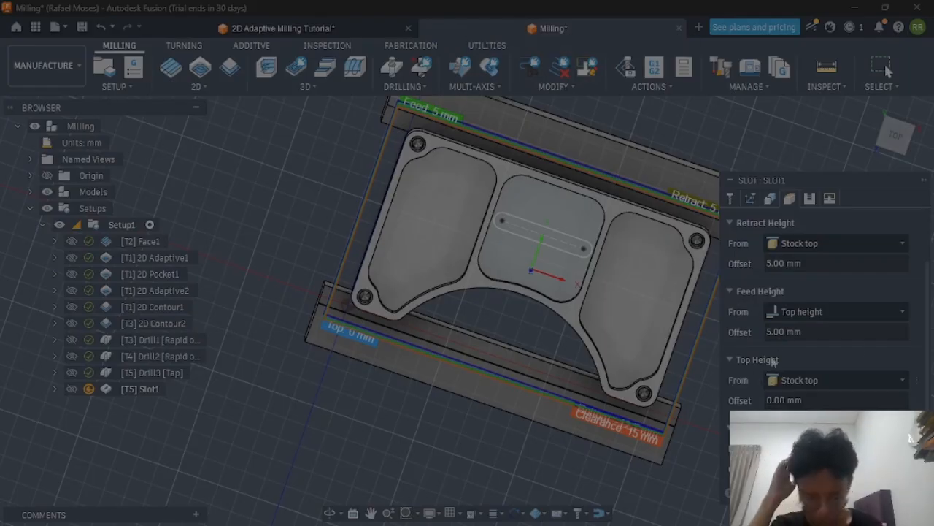
Assign the #1 - Ø1/4" flat tool to the Slot operation, generate its toolpath and display it on the part
left_click(751, 199)
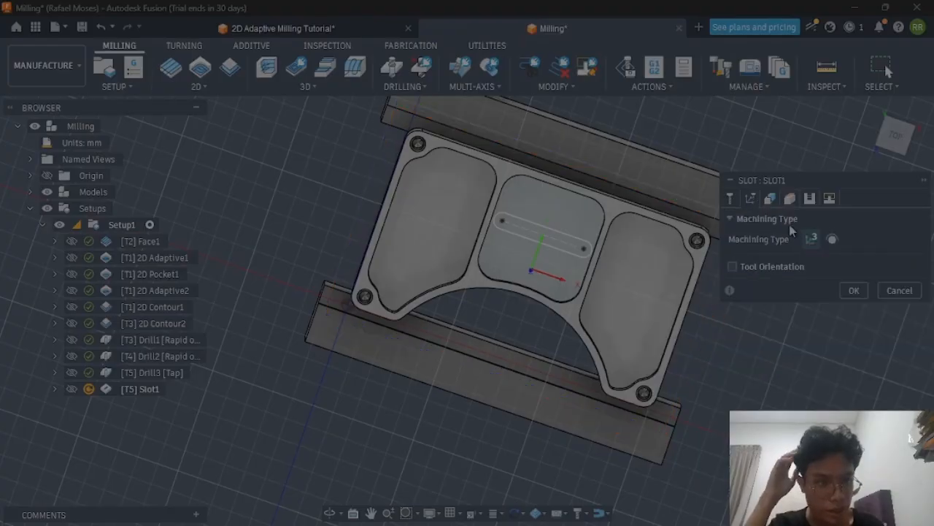
left_click(729, 198)
left_click(810, 262)
left_click(792, 283)
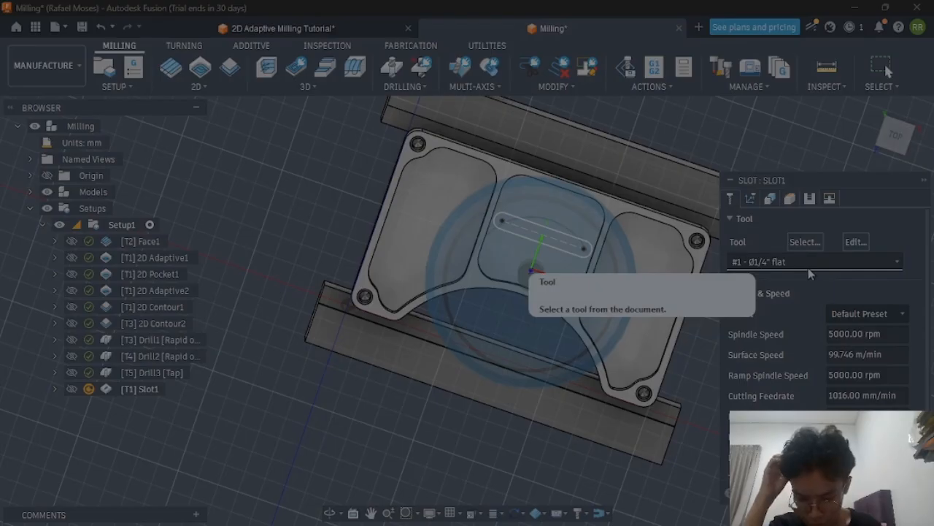
left_click(862, 493)
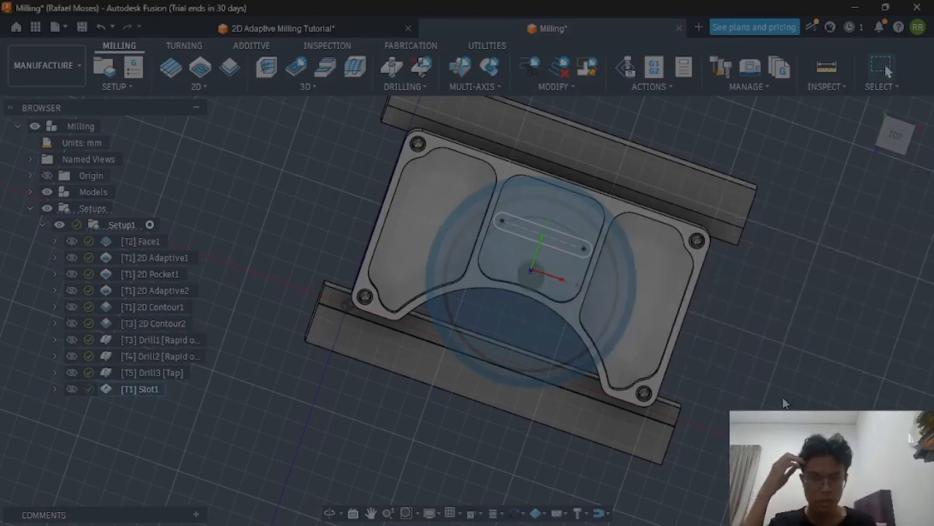
middle_click_drag(778, 408, 779, 285, "shift")
left_click(146, 391)
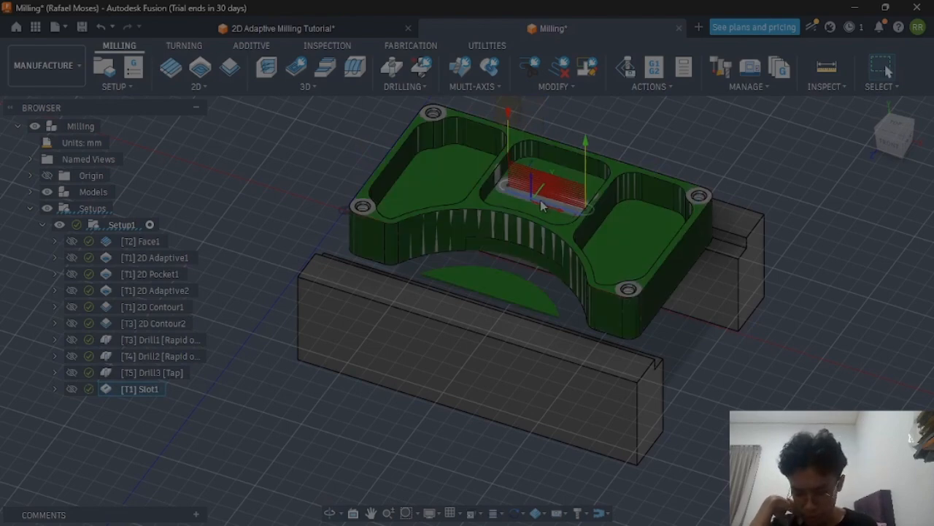
middle_click_drag(765, 350, 729, 336, "shift")
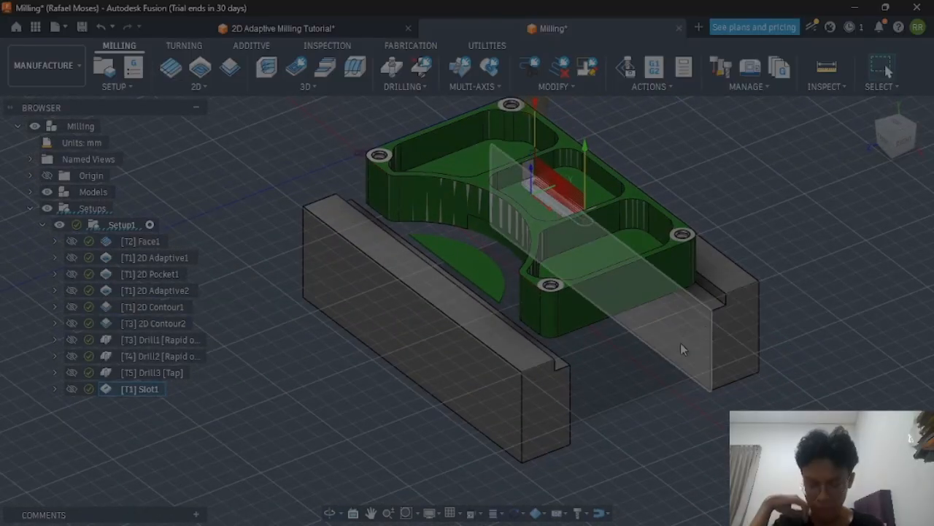
Review the toolpaths of Face1 and Slot1, and those from Drill2 back through the earlier operations to 2D Adaptive1
middle_click_drag(606, 371, 636, 381, "shift")
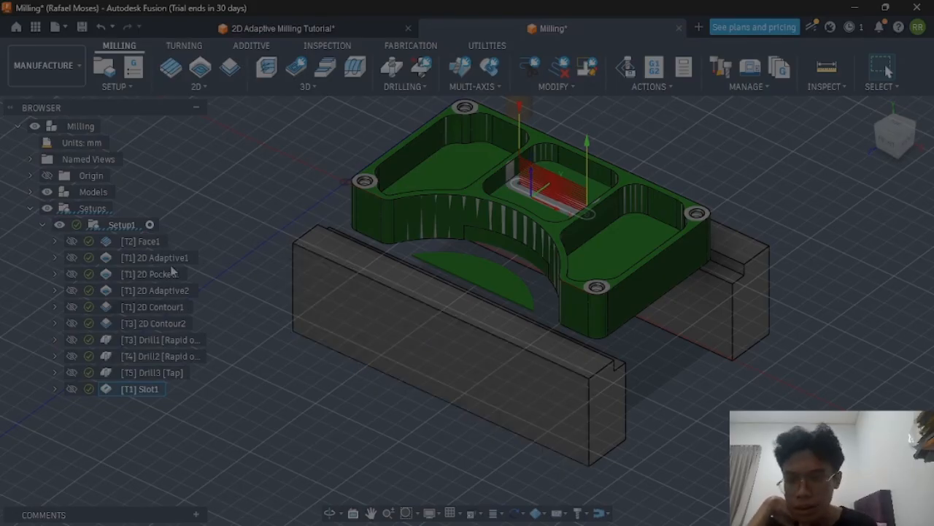
left_click(158, 244)
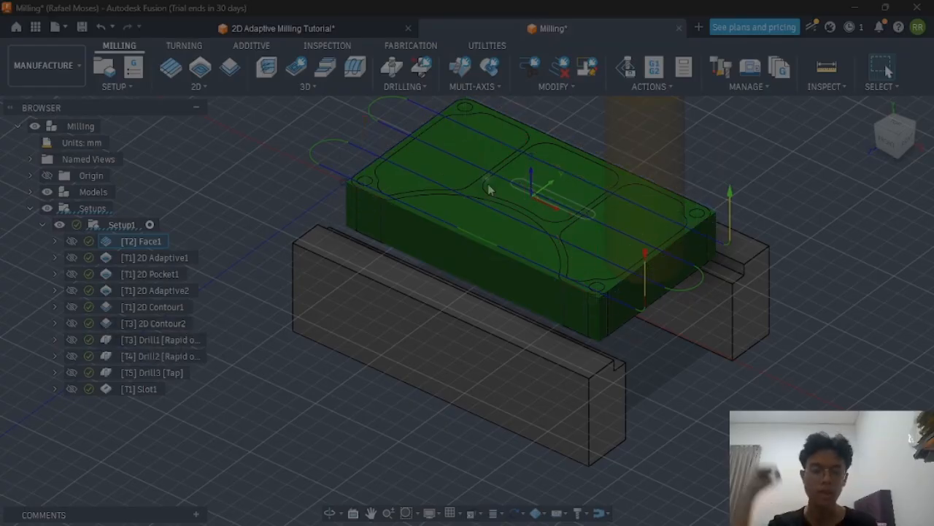
left_click(139, 388)
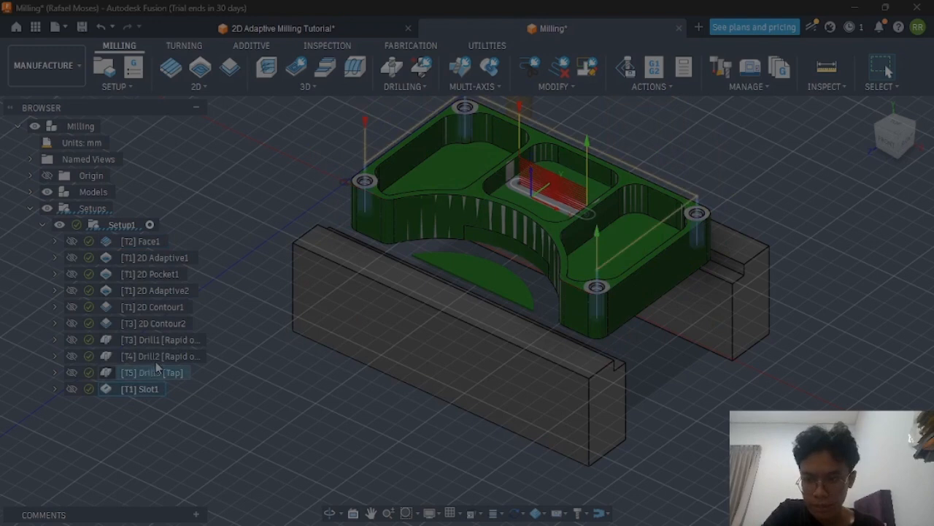
left_click(156, 358)
left_click(164, 340)
left_click(165, 325)
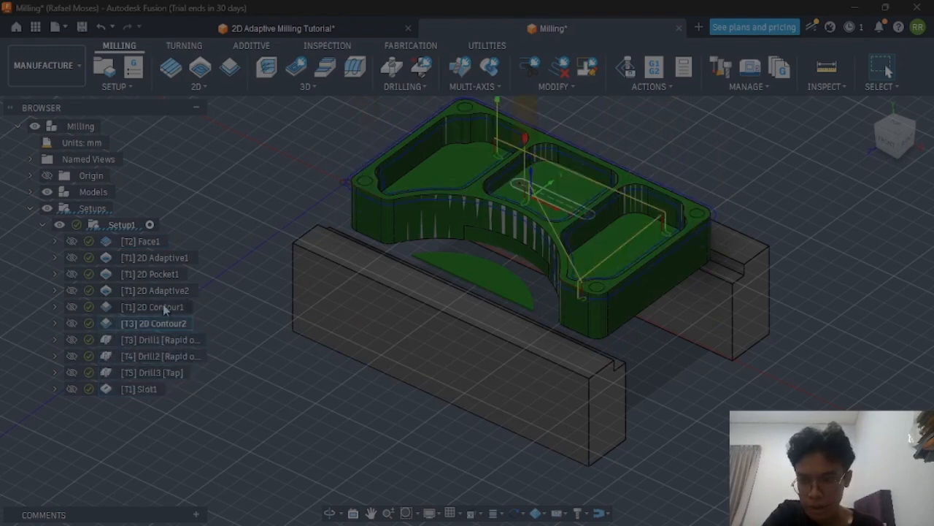
left_click(163, 304)
left_click(163, 292)
left_click(161, 273)
left_click(159, 257)
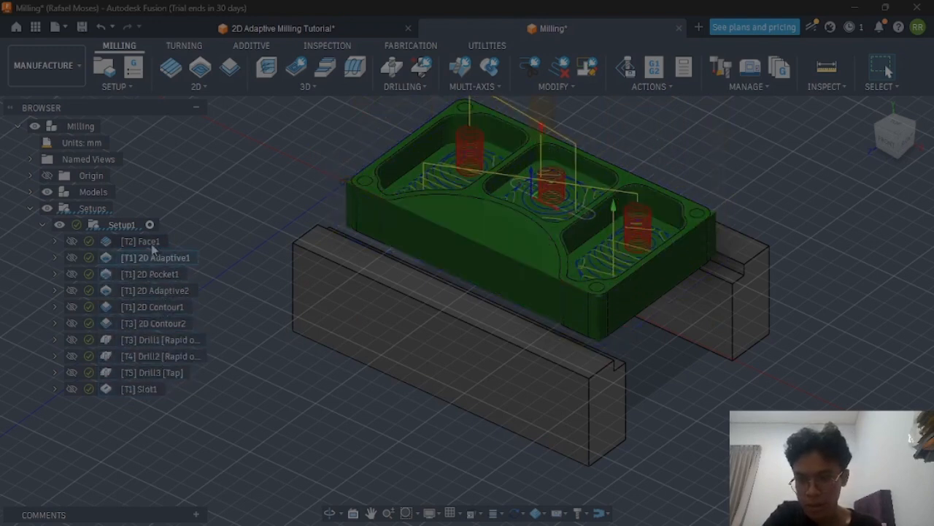
Review the toolpath of every operation in machining order, from Face1 through the adaptive, pocket, contour and drill operations to Slot1
left_click(151, 243)
left_click(154, 257)
left_click(153, 274)
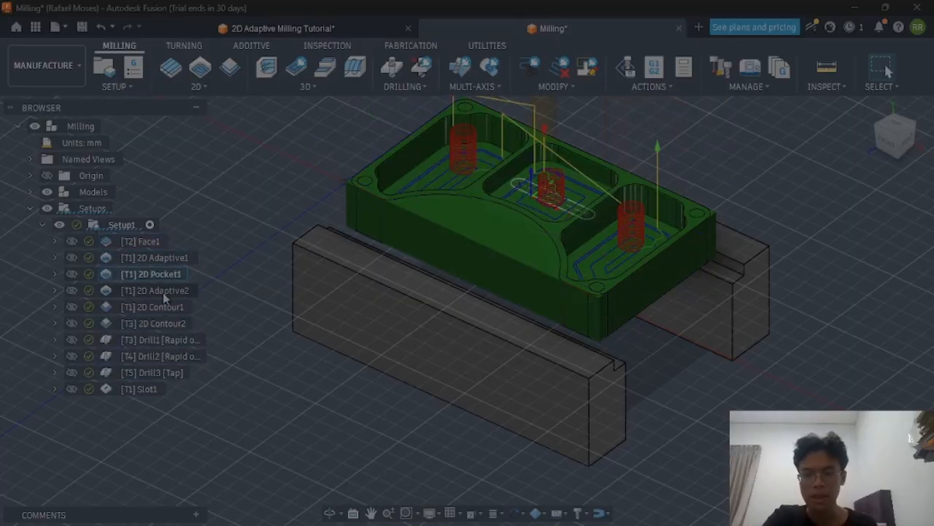
left_click(163, 292)
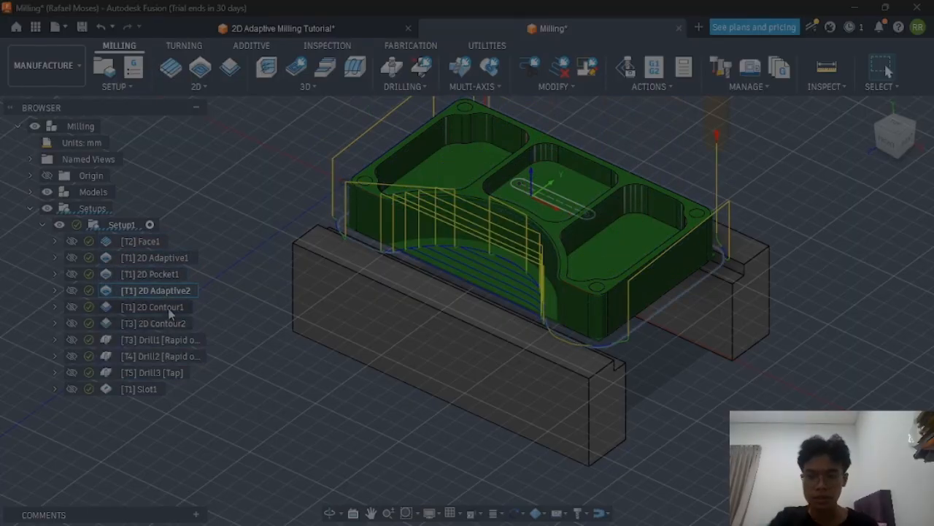
left_click(168, 307)
left_click(168, 323)
left_click(170, 339)
left_click(172, 356)
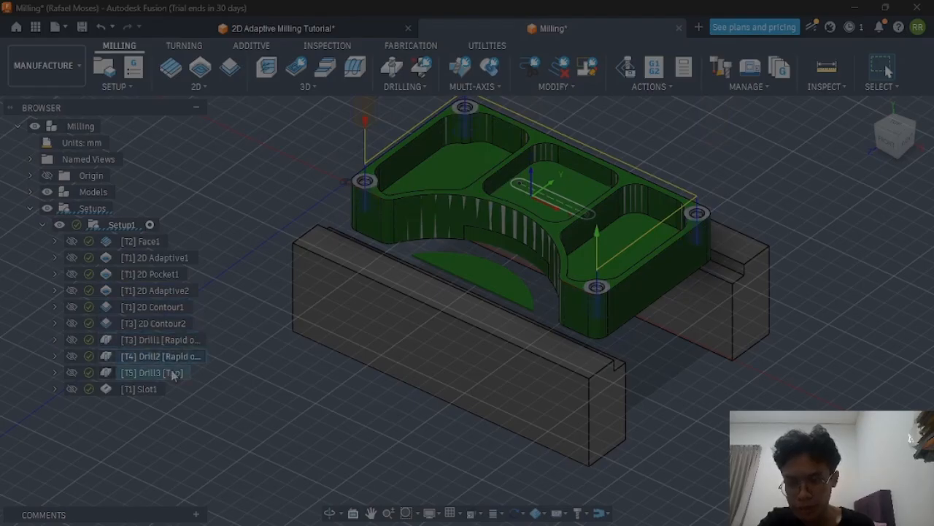
left_click(173, 373)
left_click(153, 387)
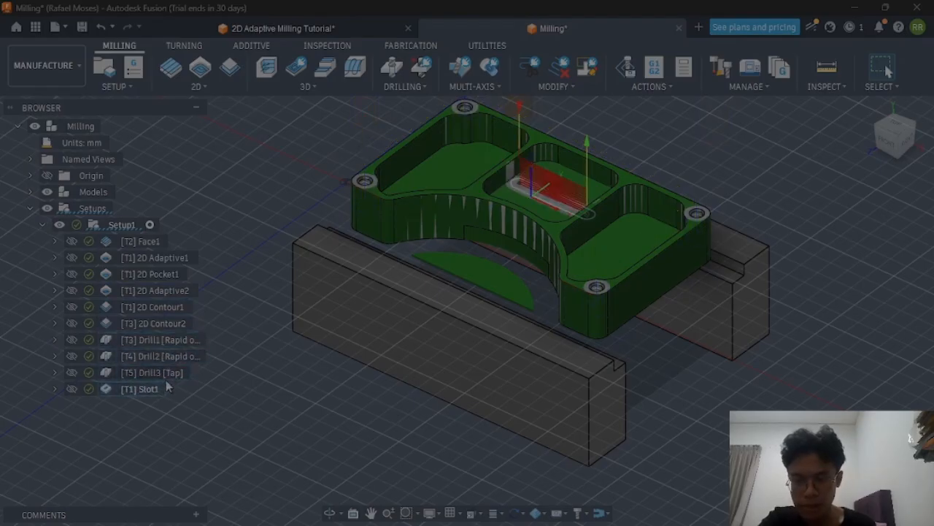
Play the machine simulation of the Slot1 operation and exit the simulation
left_click(642, 87)
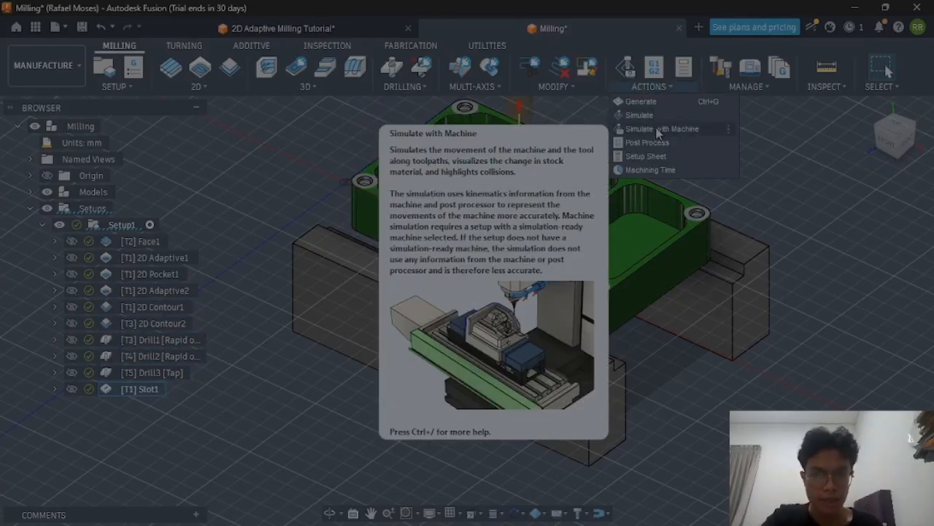
left_click(656, 129)
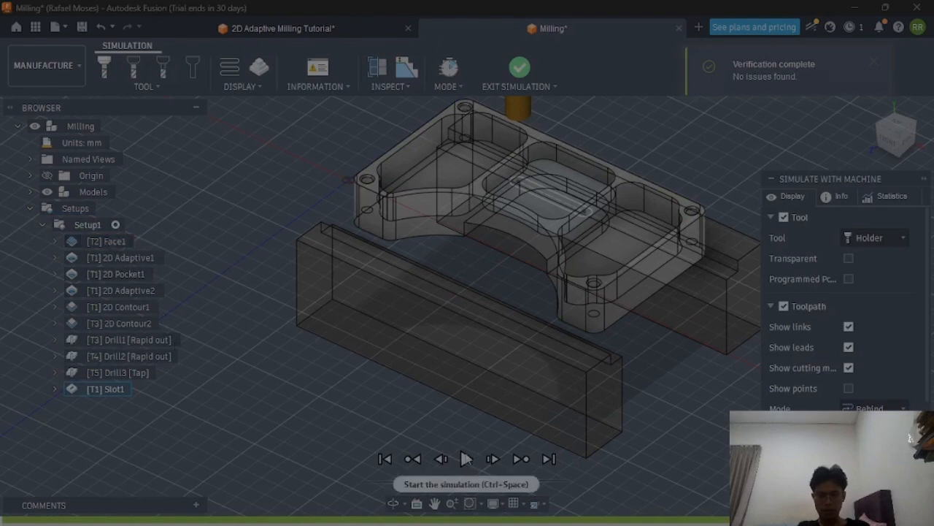
left_click(466, 459)
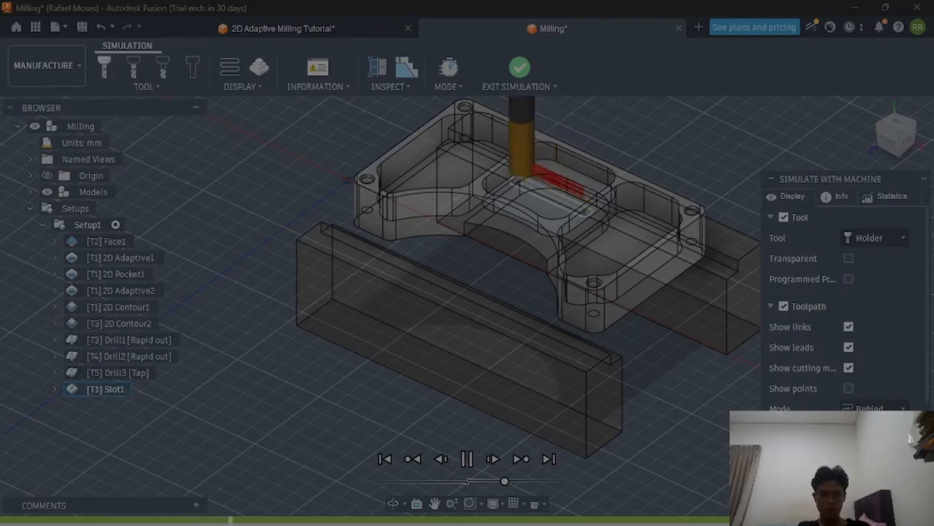
key("Escape")
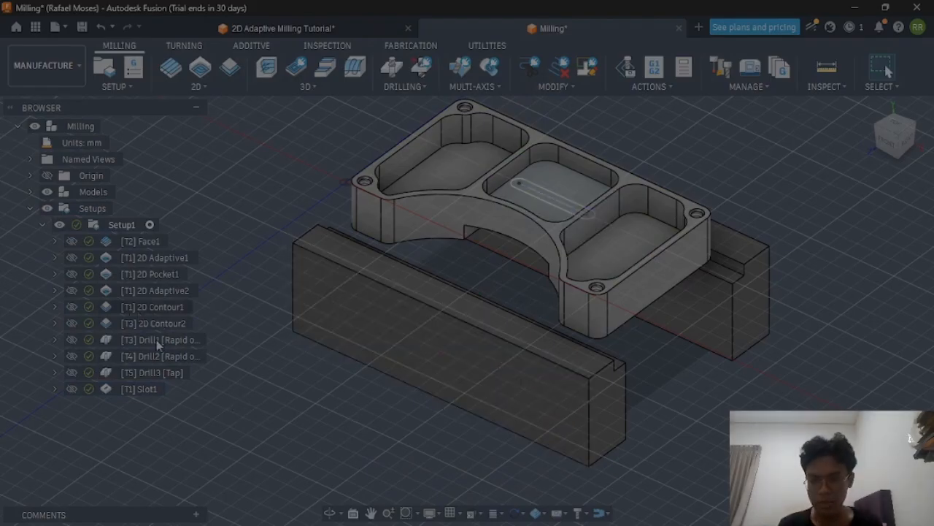
Run the machine simulation of the whole setup from Face1, advancing operation by operation to 2D Contour1
left_click(648, 95)
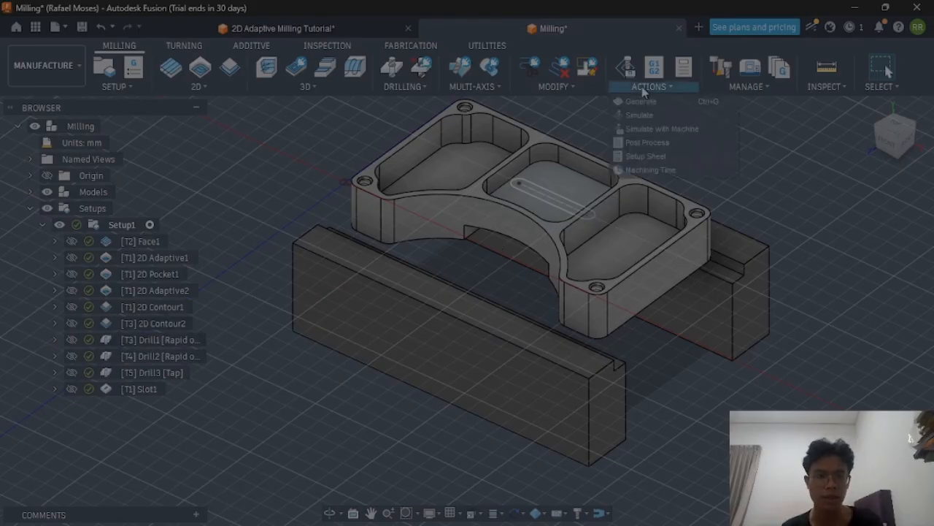
left_click(653, 134)
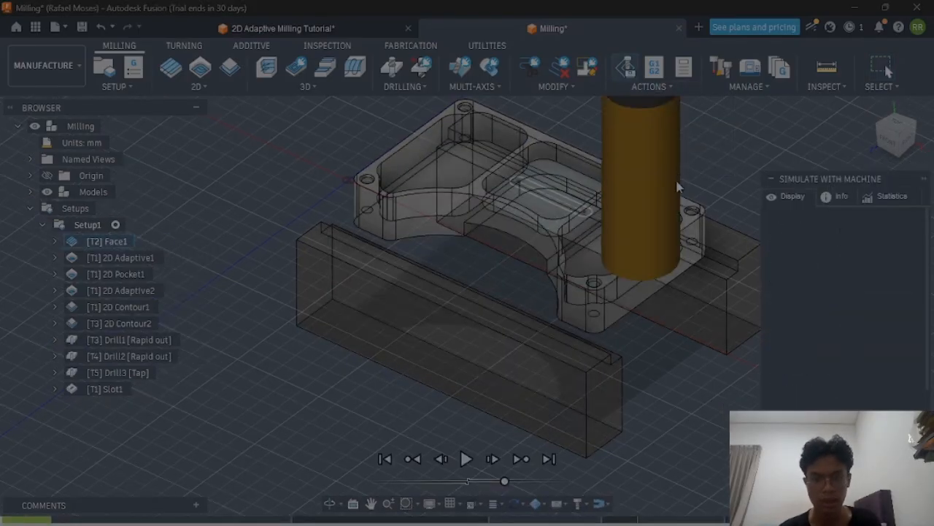
left_click(465, 460)
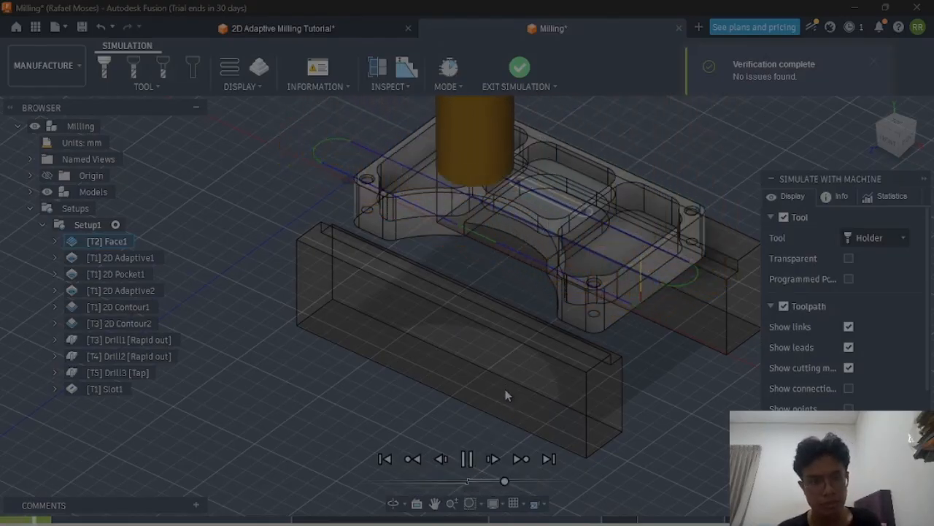
left_click(493, 459)
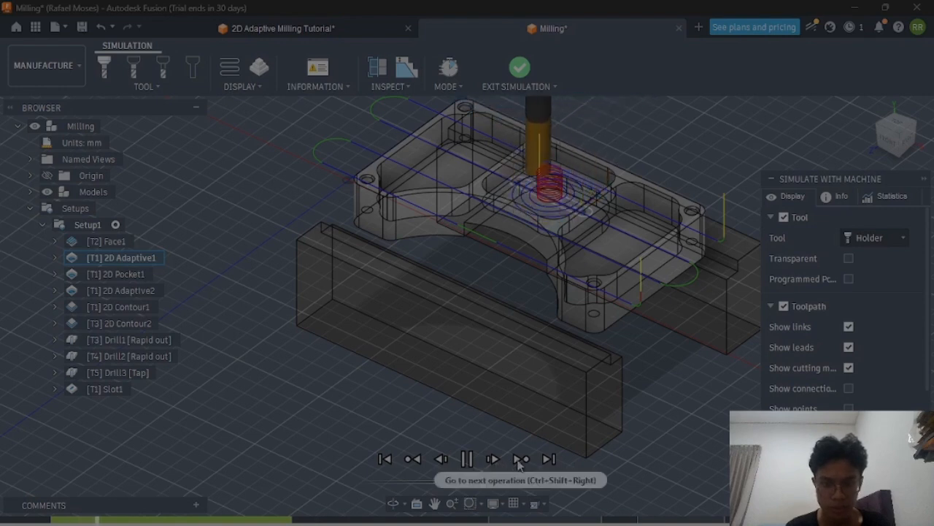
left_click(521, 459)
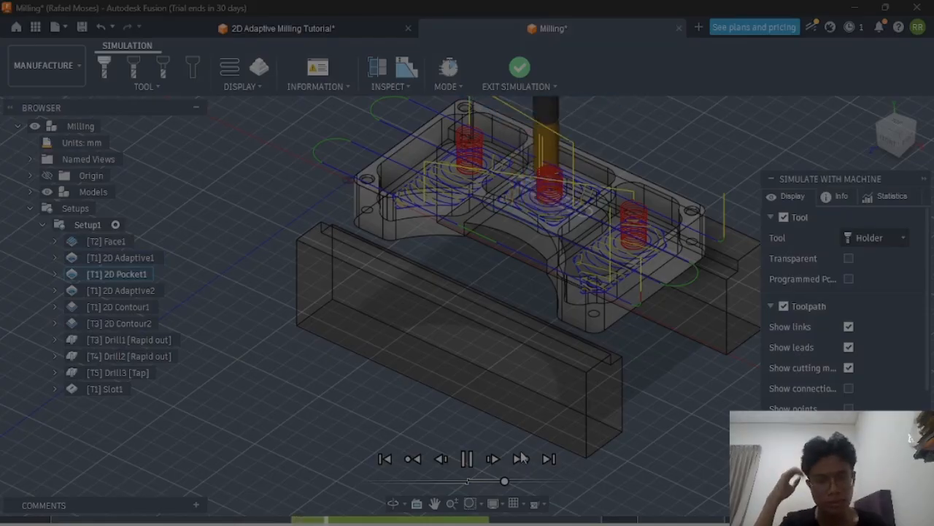
left_click(521, 460)
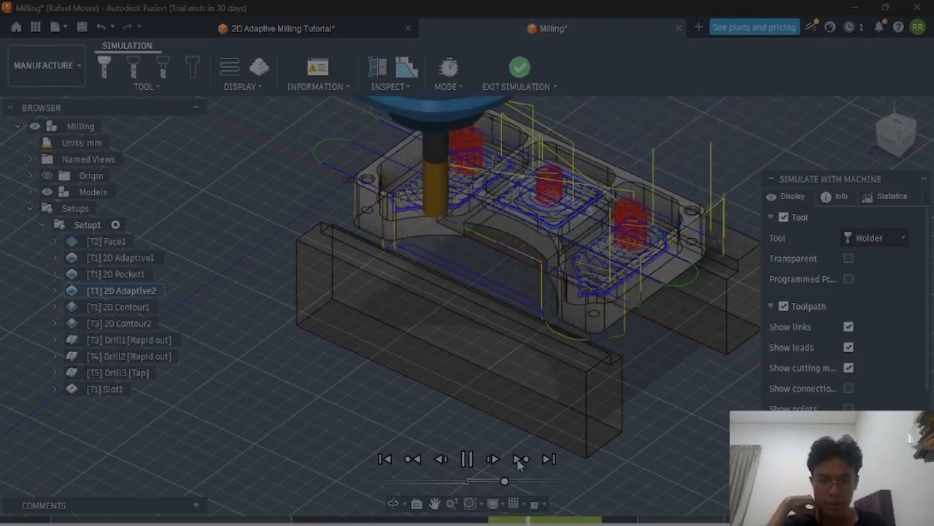
left_click(521, 460)
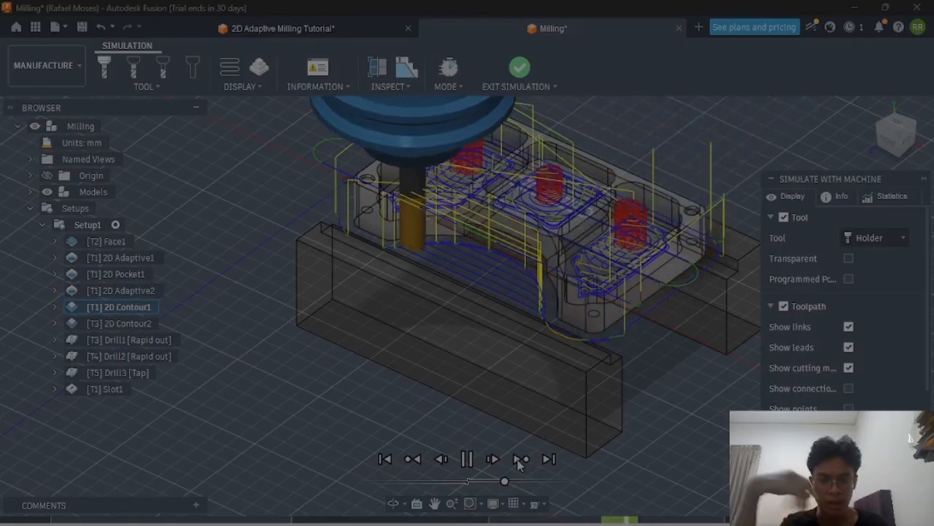
Continue the machine simulation through 2D Contour2 and the three Drill operations to Slot1, replaying the Drill2 and Drill3 part
left_click(518, 460)
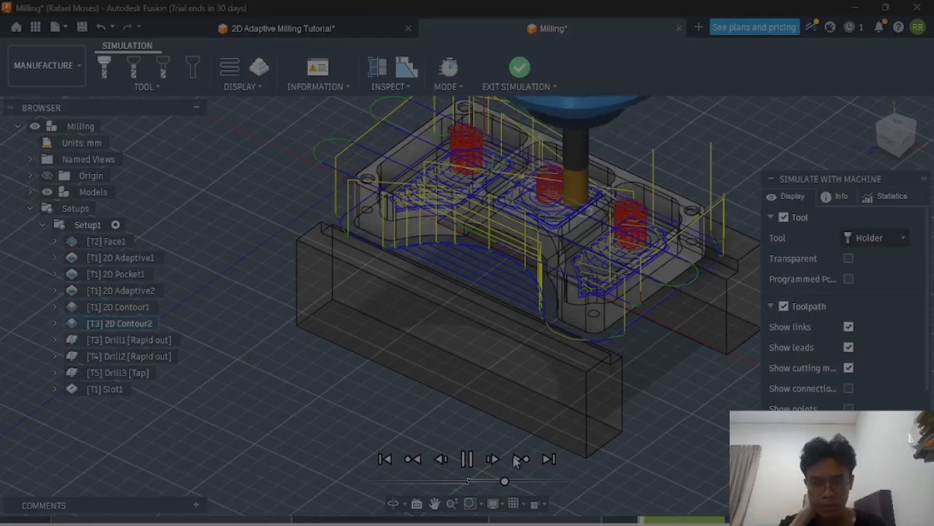
left_click(517, 460)
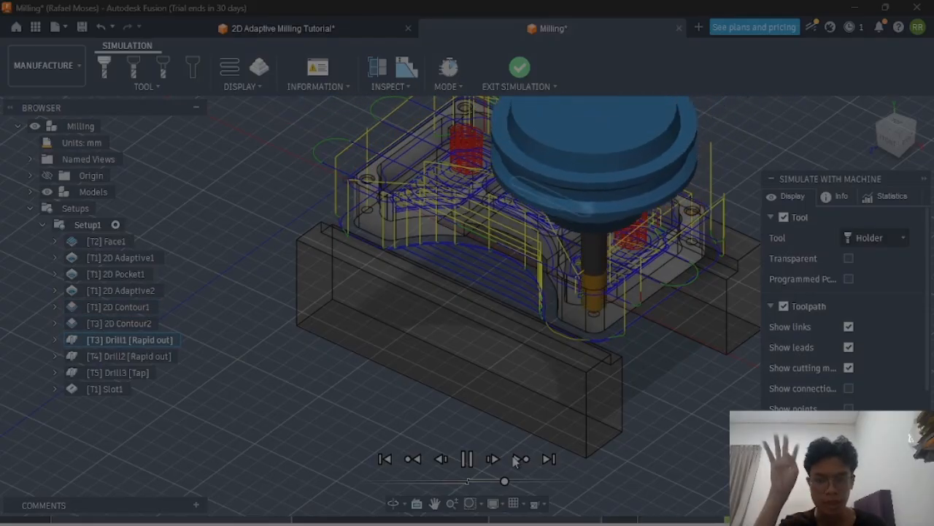
left_click(517, 460)
left_click(515, 461)
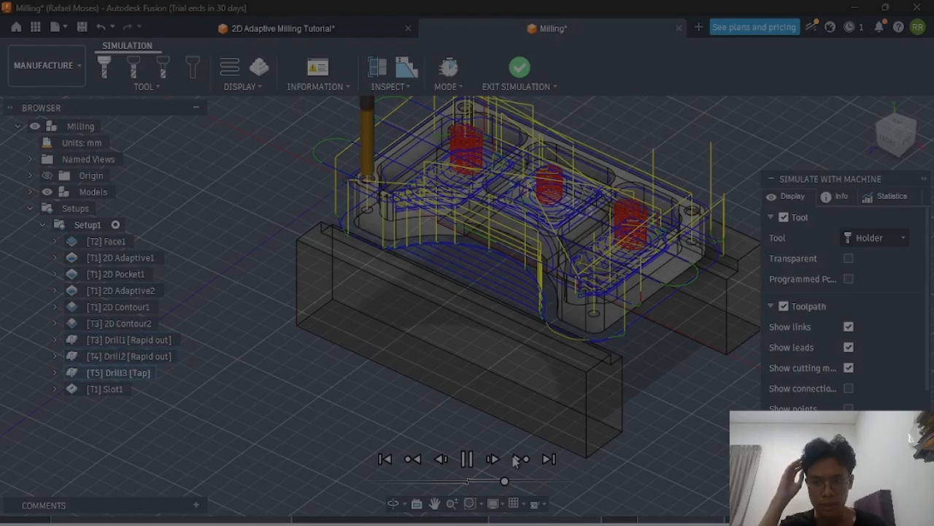
left_click(422, 460)
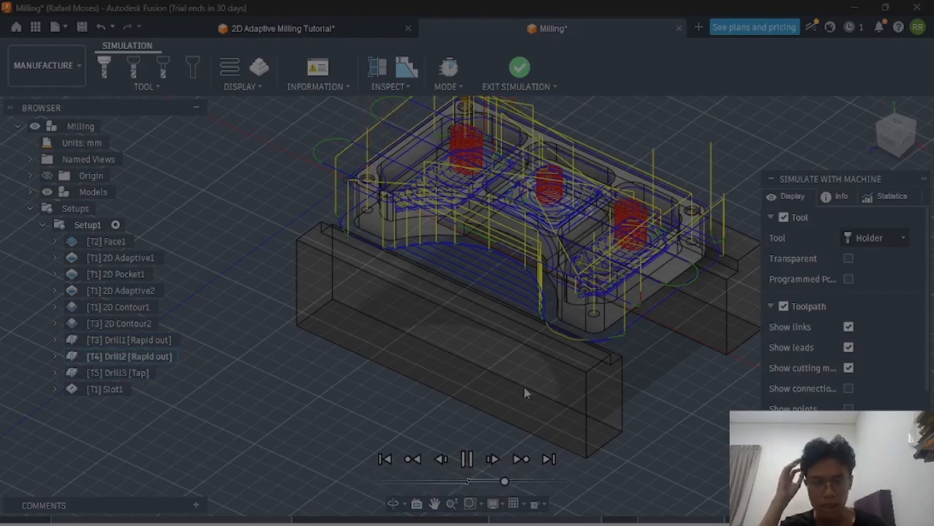
left_click(516, 460)
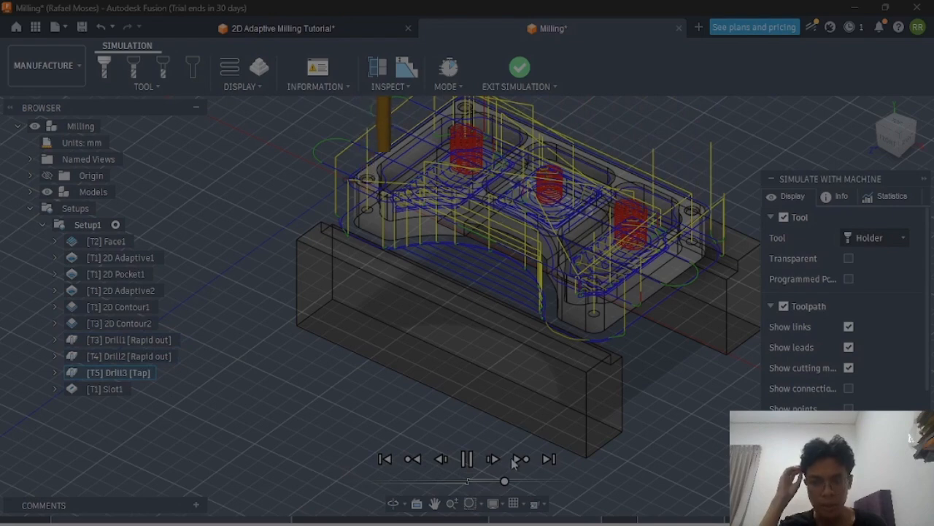
left_click(516, 460)
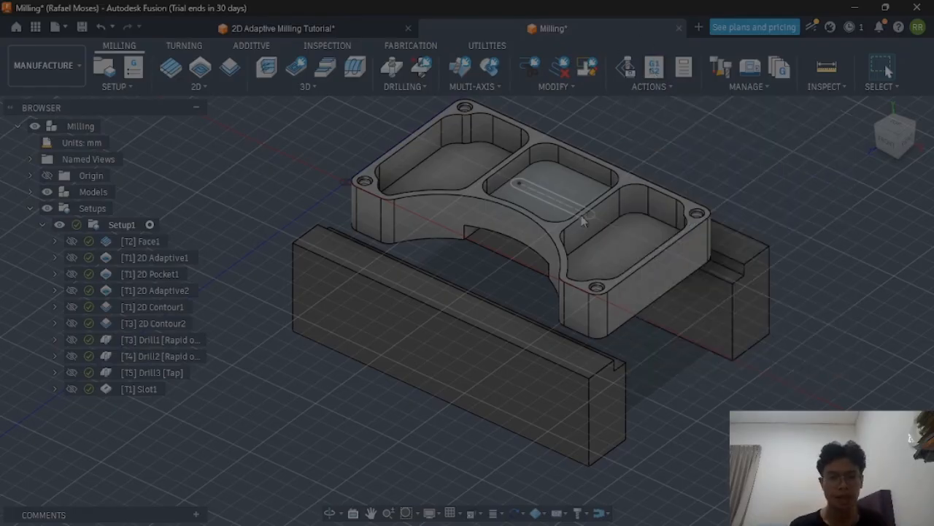
middle_click_drag(593, 281, 626, 263, "shift")
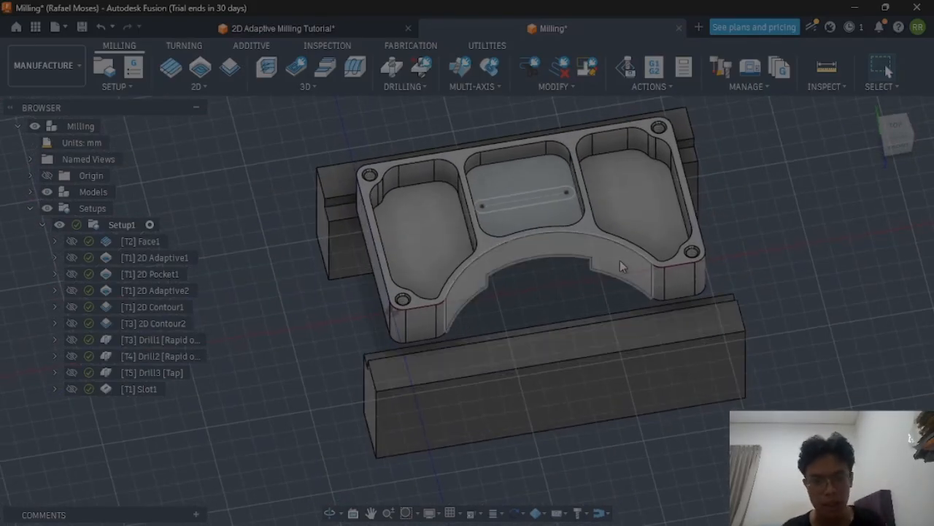